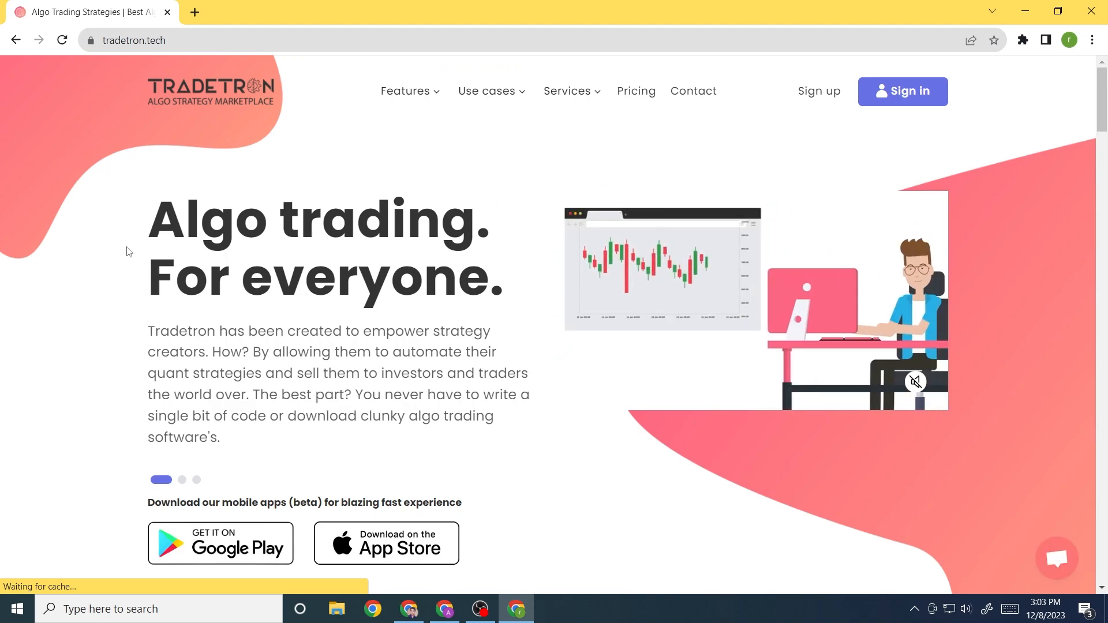
# Open the Tradetron sign-up form from the homepage
pyautogui.scroll(-2, 136, 252)
pyautogui.scroll(-10, 136, 252)
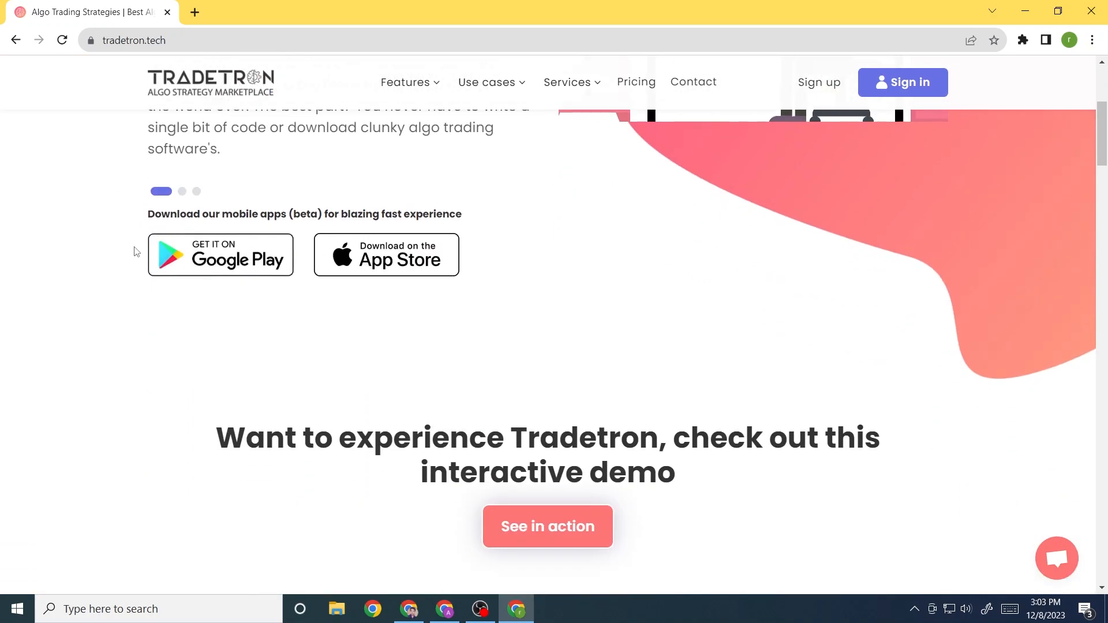
pyautogui.scroll(-15, 131, 276)
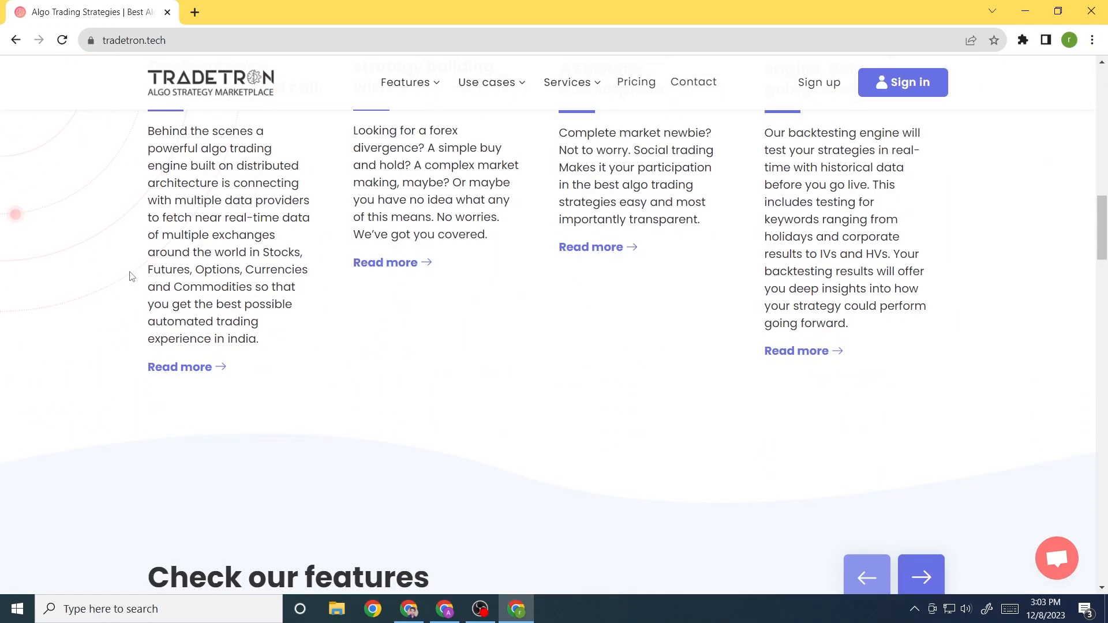
pyautogui.scroll(-6, 132, 277)
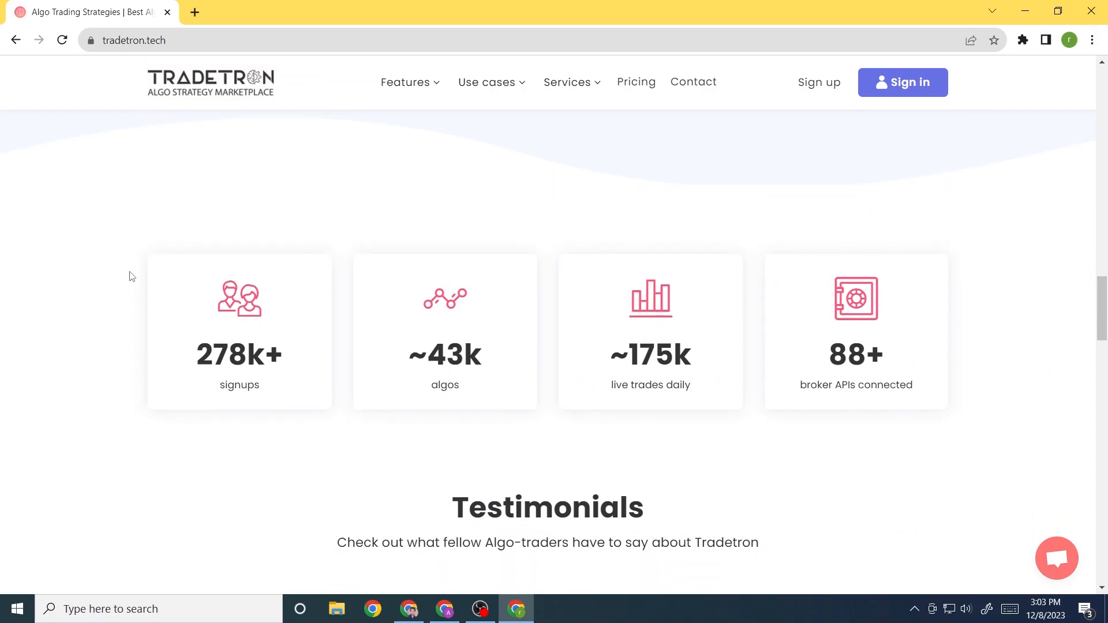
pyautogui.scroll(20, 128, 284)
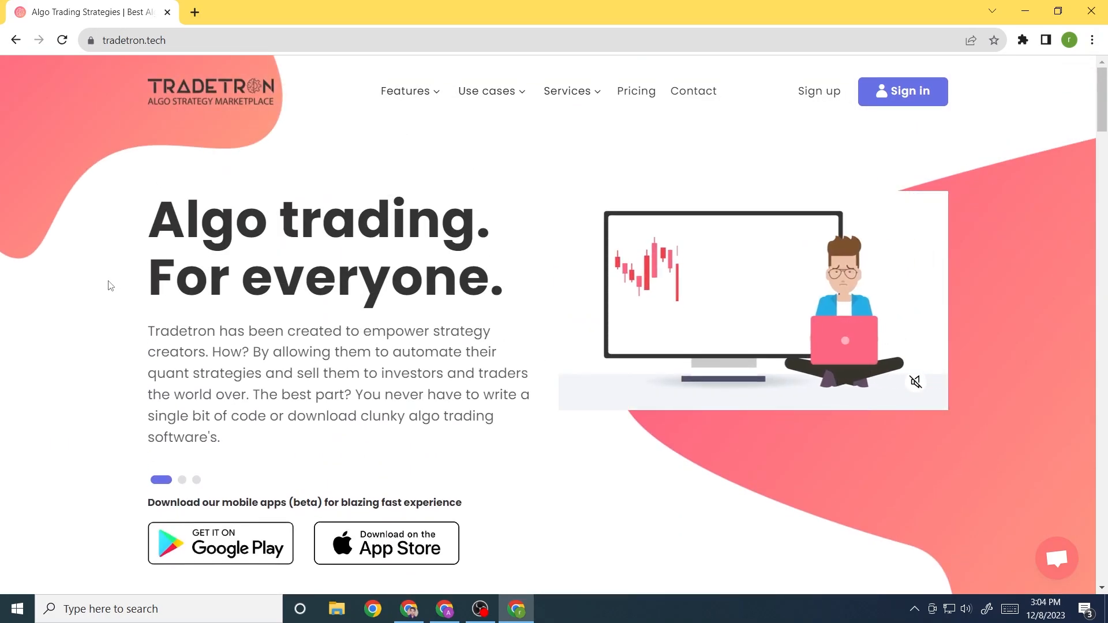
pyautogui.click(824, 92)
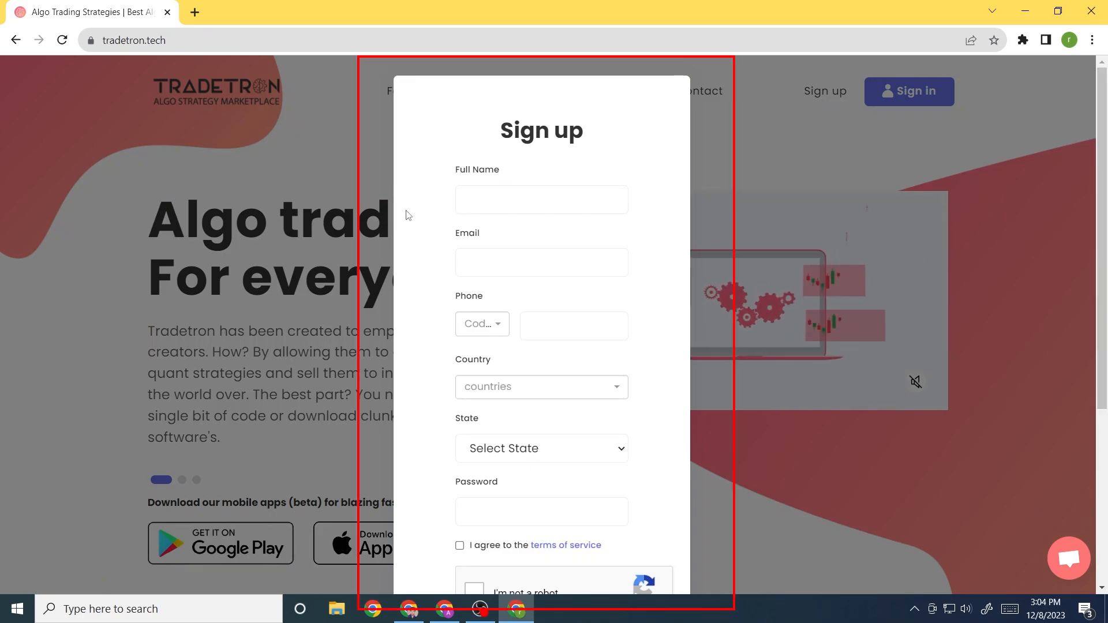
pyautogui.scroll(-3, 408, 215)
pyautogui.scroll(3, 408, 215)
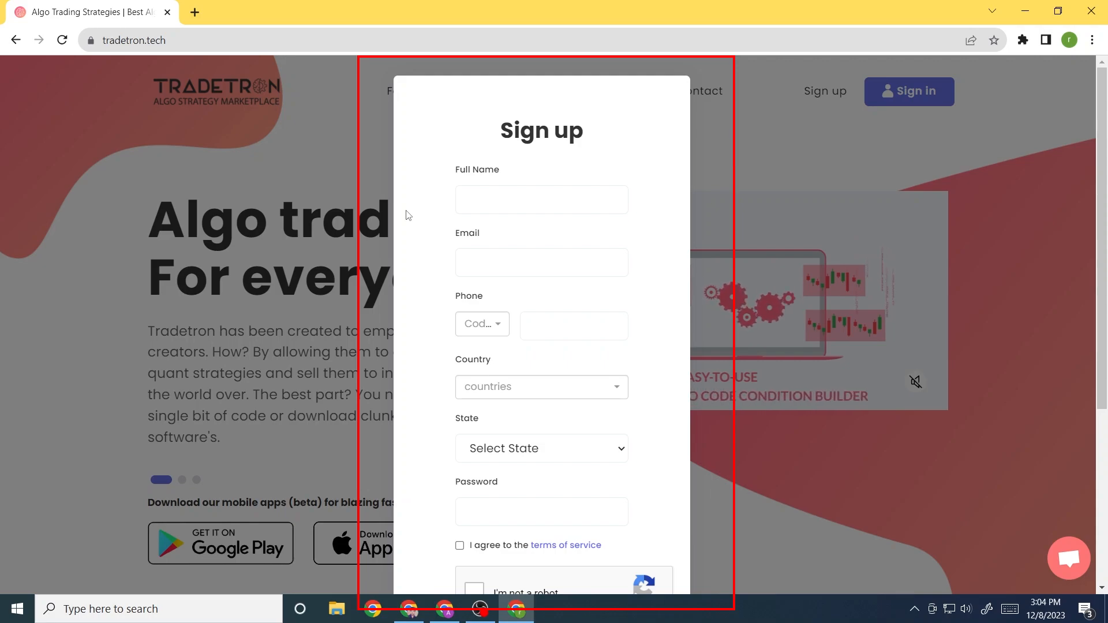
# Fill in the Full Name and Email fields and set the phone code to +91
pyautogui.click(487, 201)
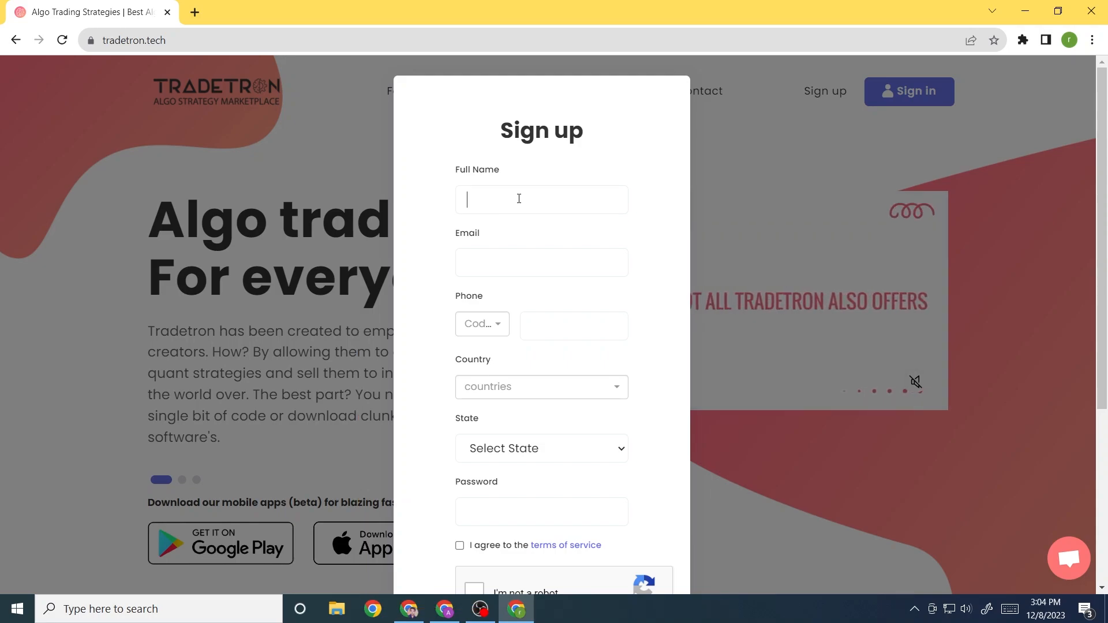
pyautogui.click(500, 259)
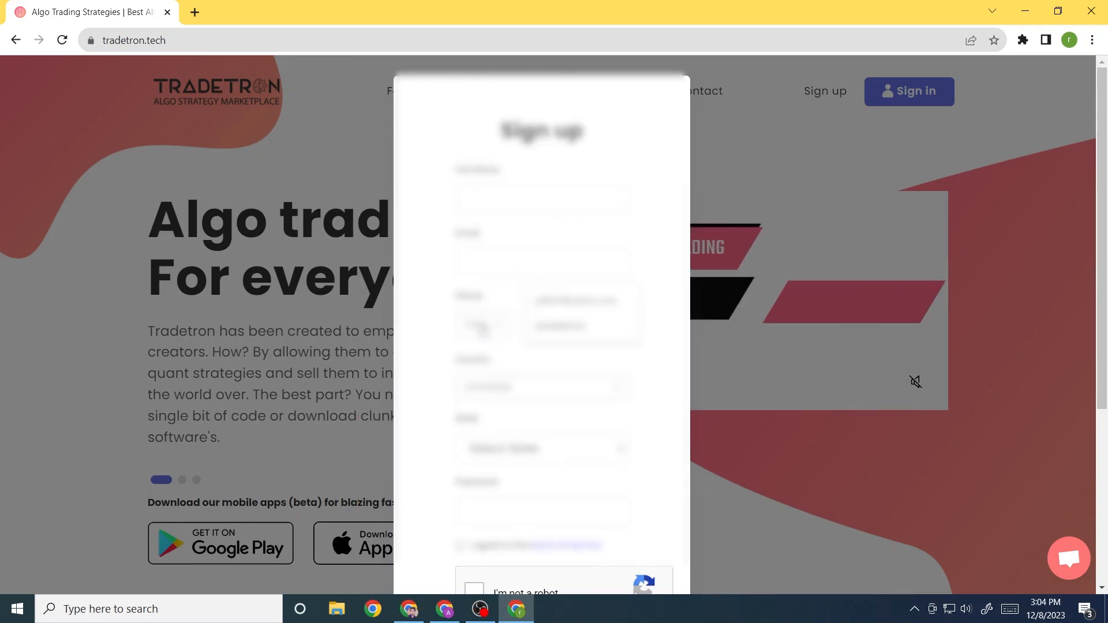
pyautogui.click(484, 325)
pyautogui.scroll(-5, 480, 374)
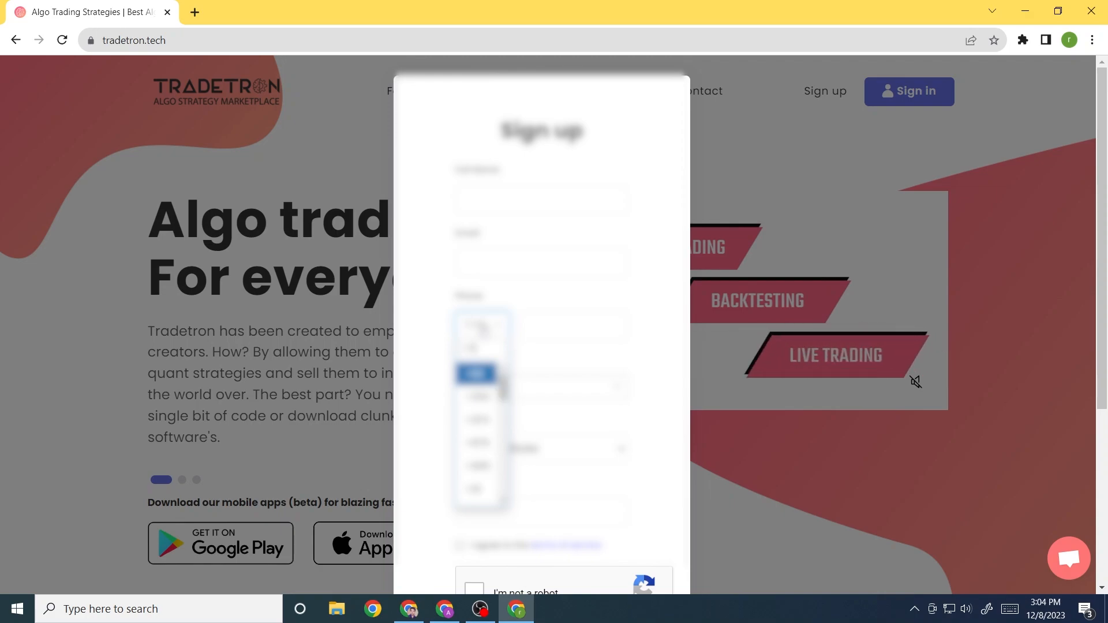
pyautogui.write('+91')
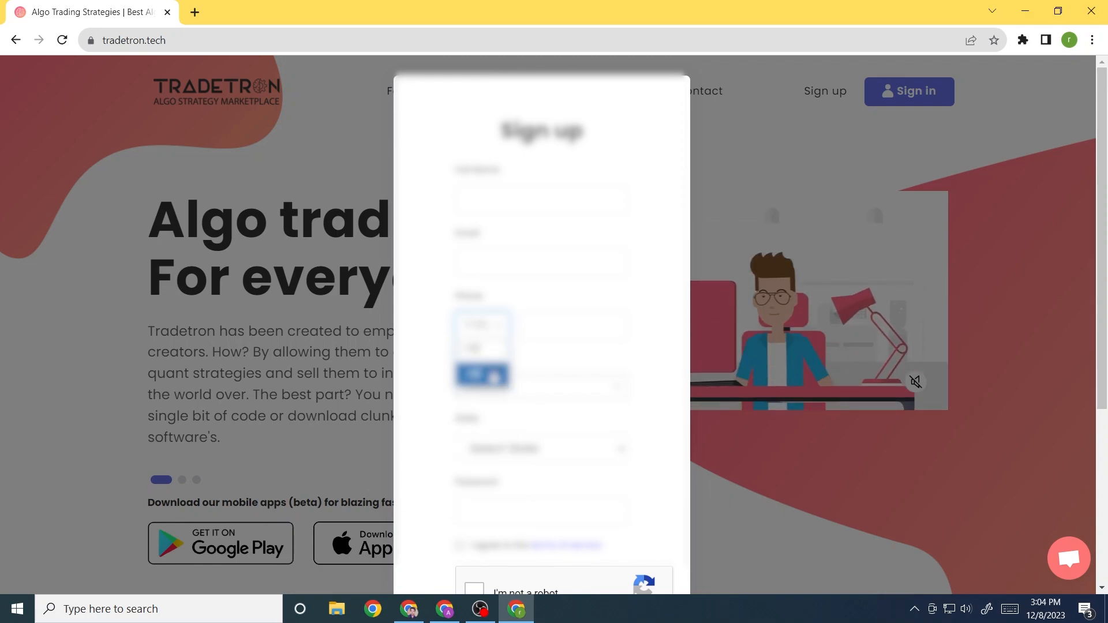
pyautogui.click(492, 377)
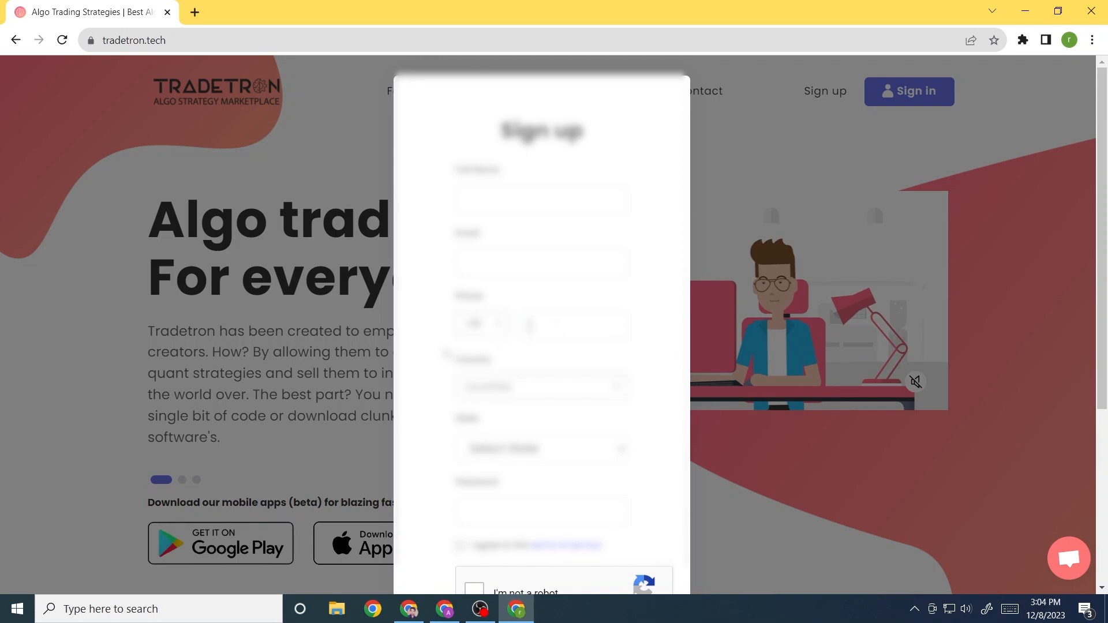
# Choose Country Albania and State Bulqize, then dismiss the saved-password suggestion
pyautogui.scroll(-1, 446, 353)
pyautogui.click(538, 315)
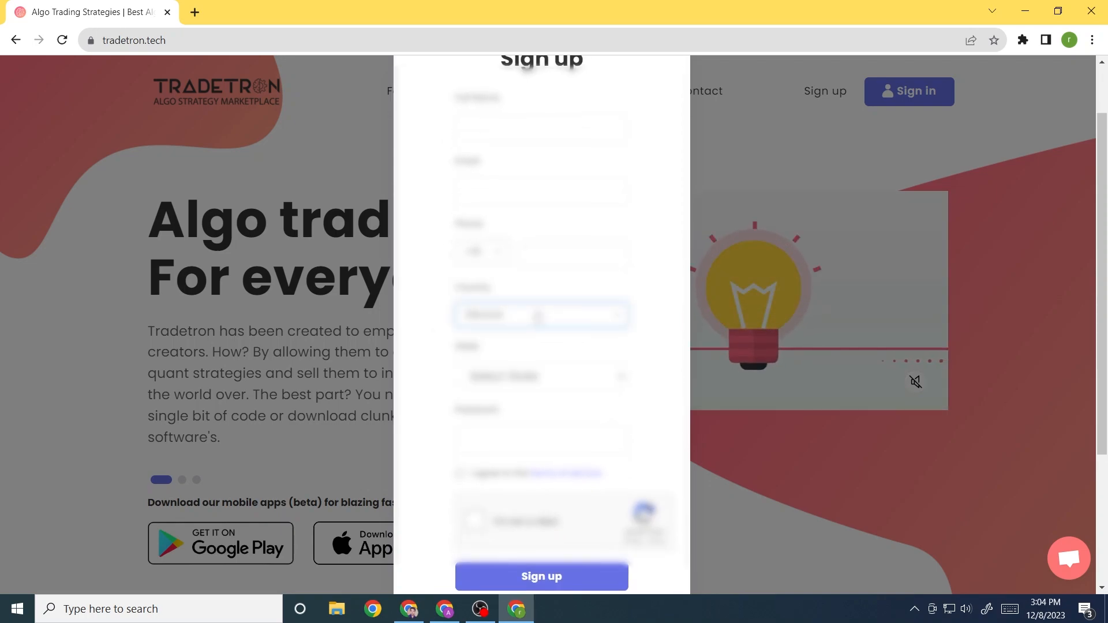
pyautogui.click(502, 378)
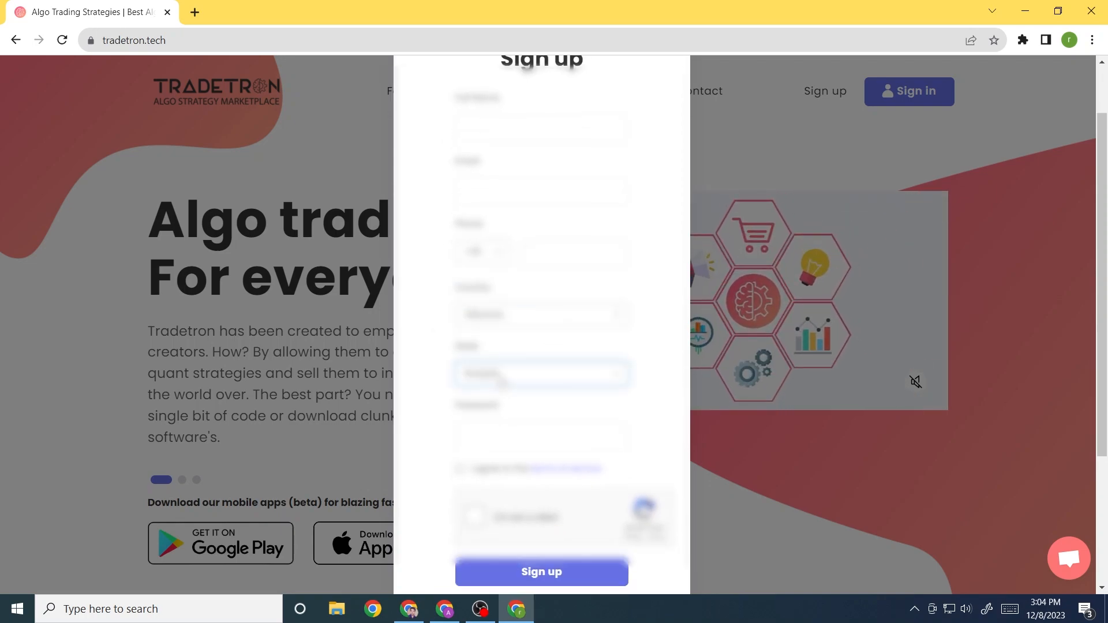
pyautogui.click(502, 434)
pyautogui.scroll(-3, 446, 382)
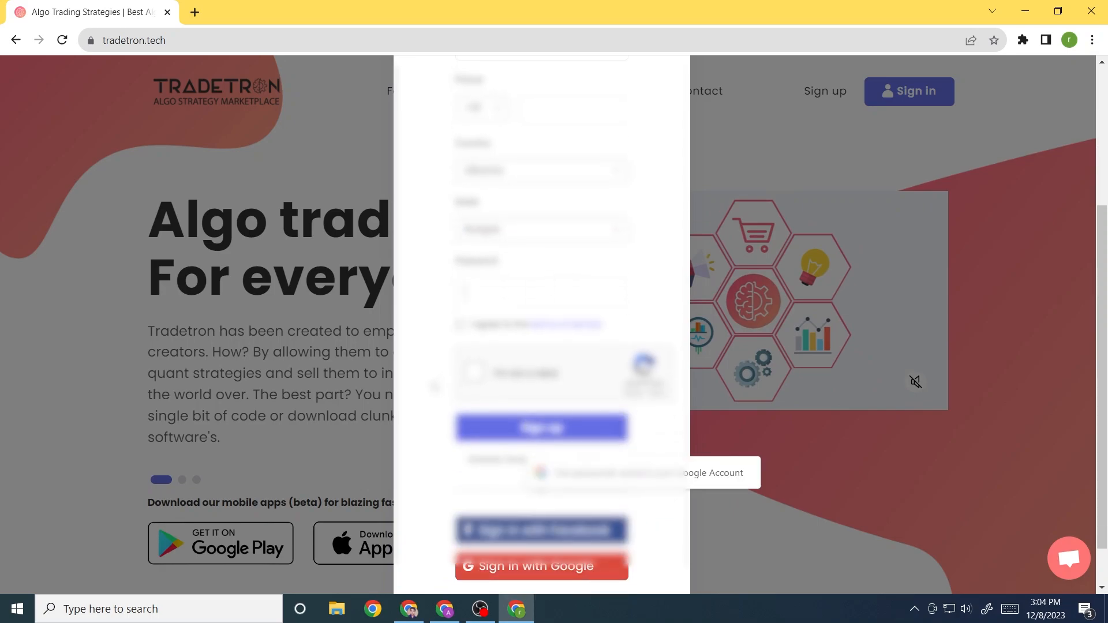
pyautogui.scroll(-1, 434, 385)
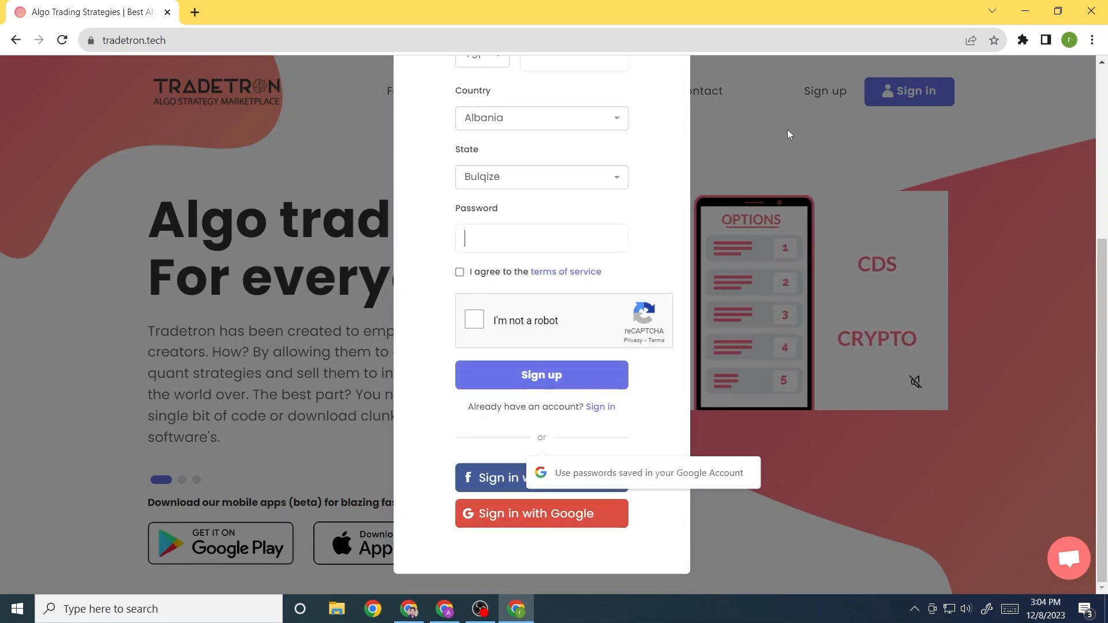
pyautogui.click(411, 396)
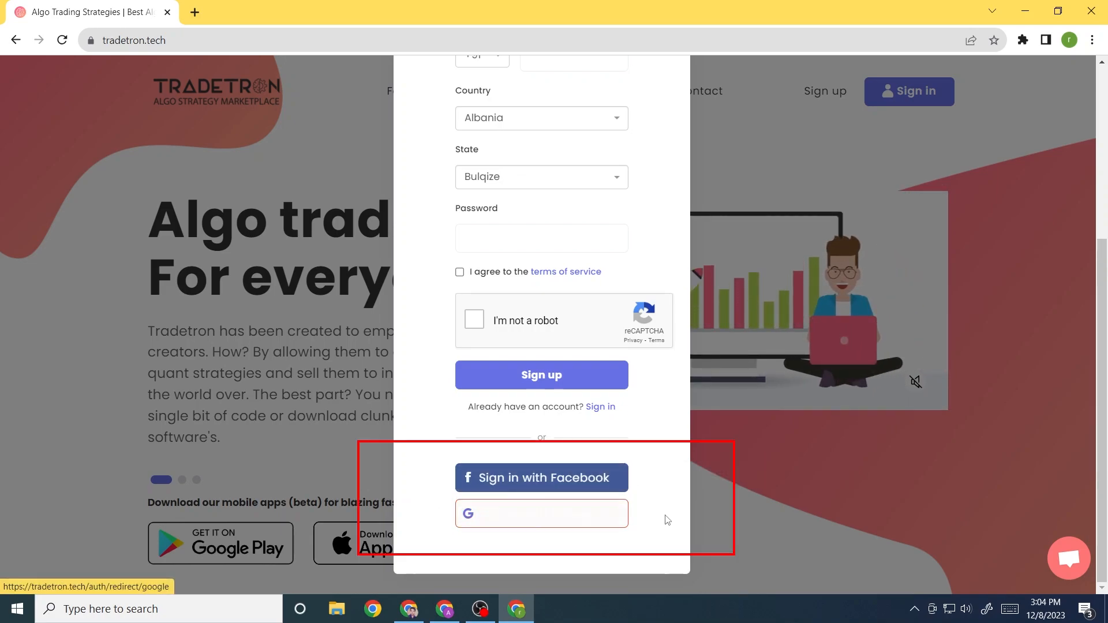
# Sign in with a Google account and open Broker & Exchanges from the account menu
pyautogui.click(543, 518)
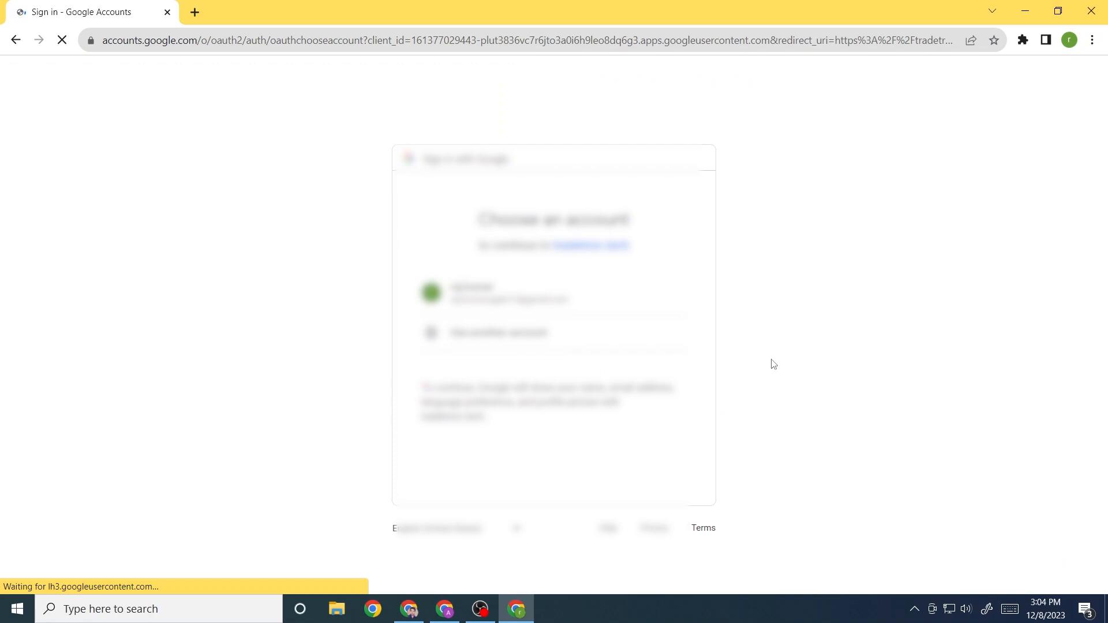
pyautogui.click(528, 291)
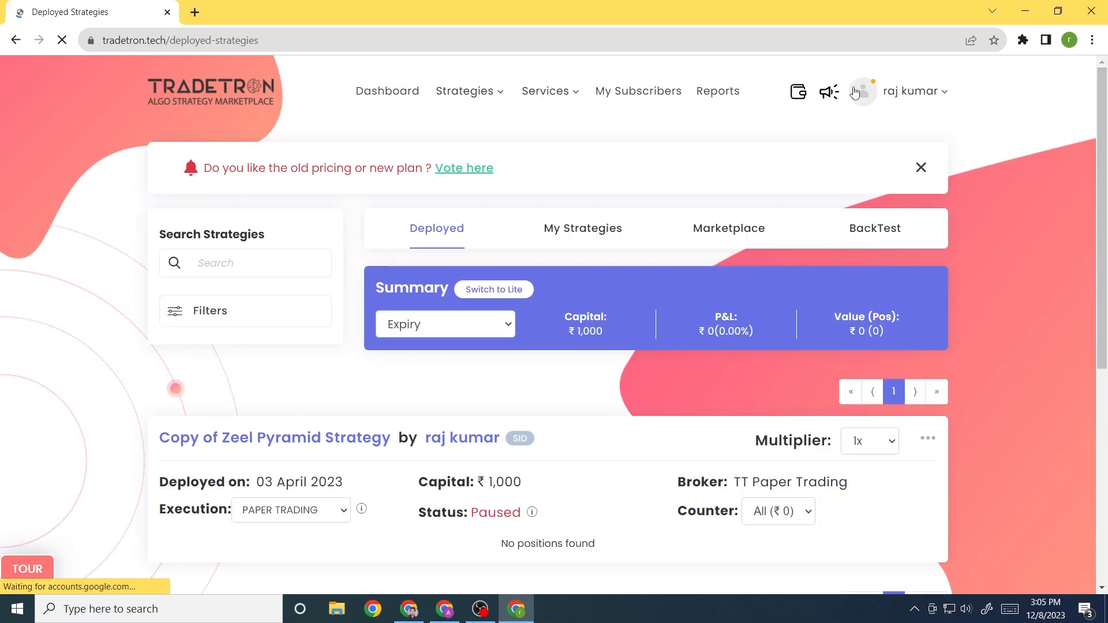
pyautogui.click(922, 93)
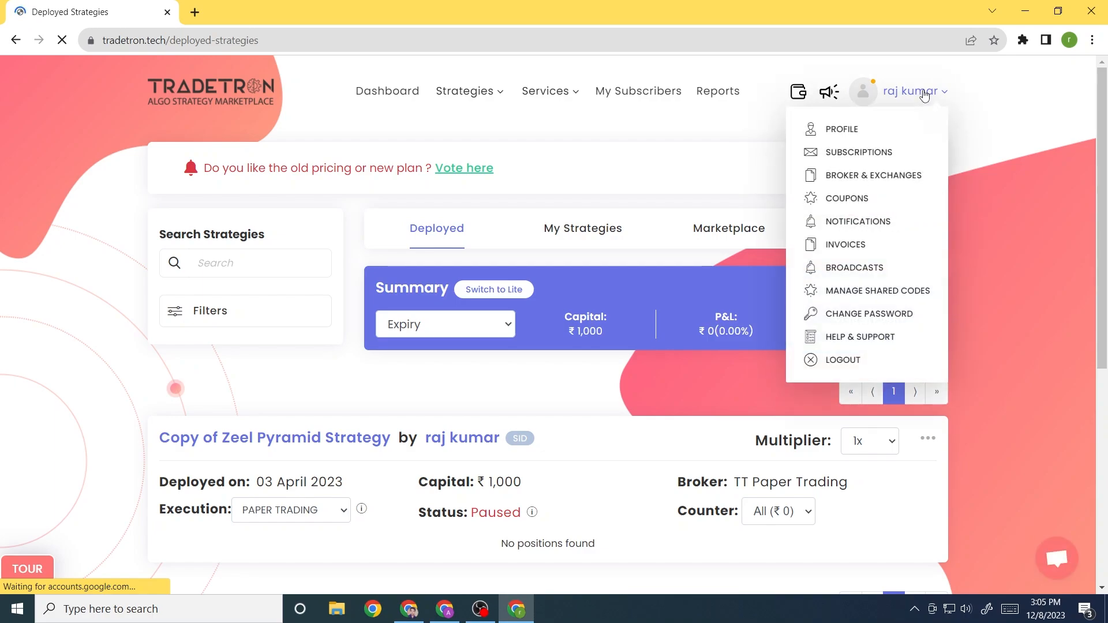
pyautogui.click(923, 93)
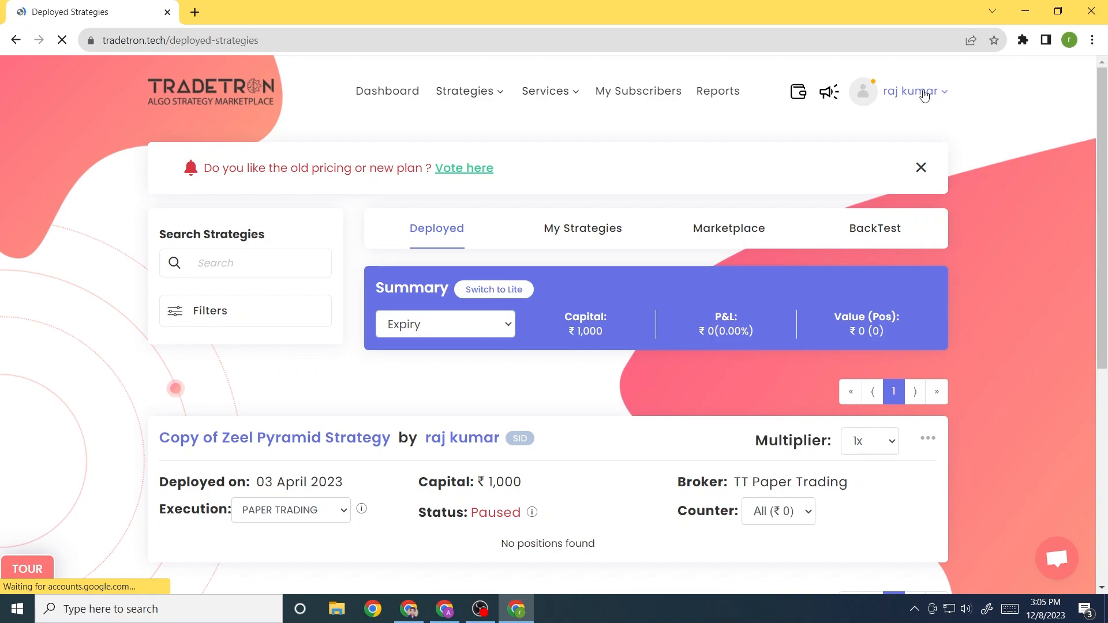
pyautogui.click(924, 95)
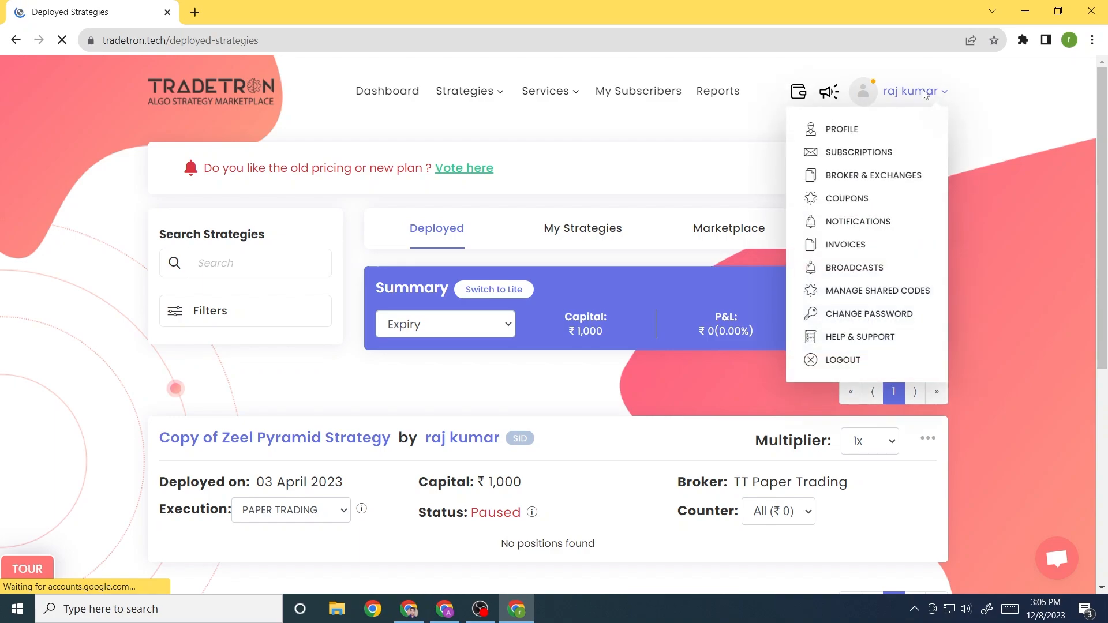
pyautogui.click(924, 94)
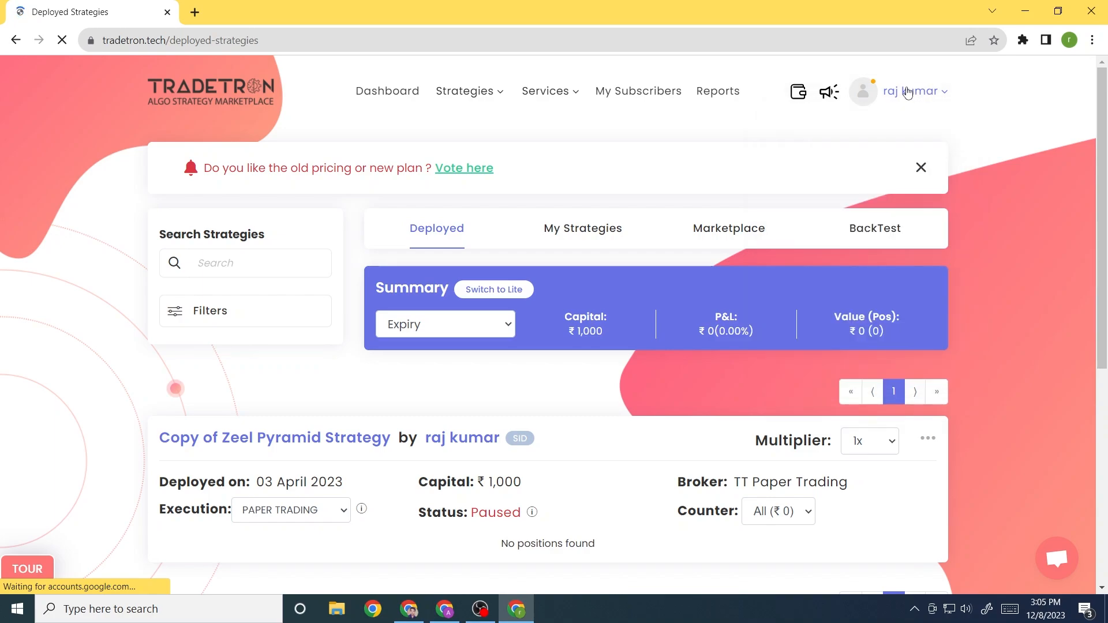
pyautogui.click(908, 92)
pyautogui.click(892, 174)
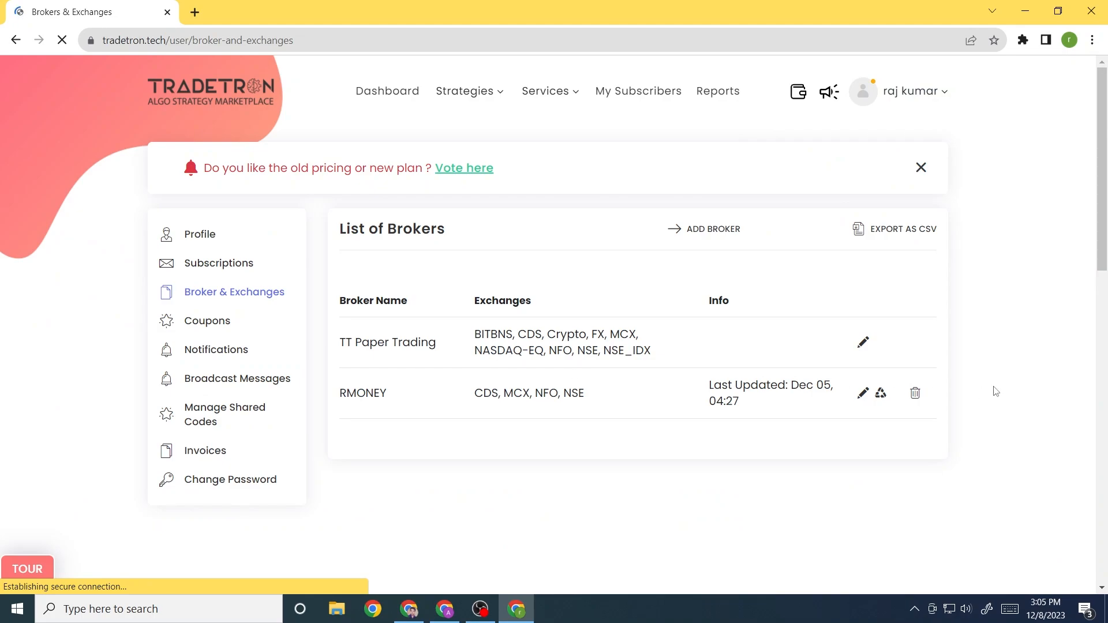
# Delete the existing RMONEY connection and select RMONEY as a new broker
pyautogui.click(916, 393)
pyautogui.click(583, 444)
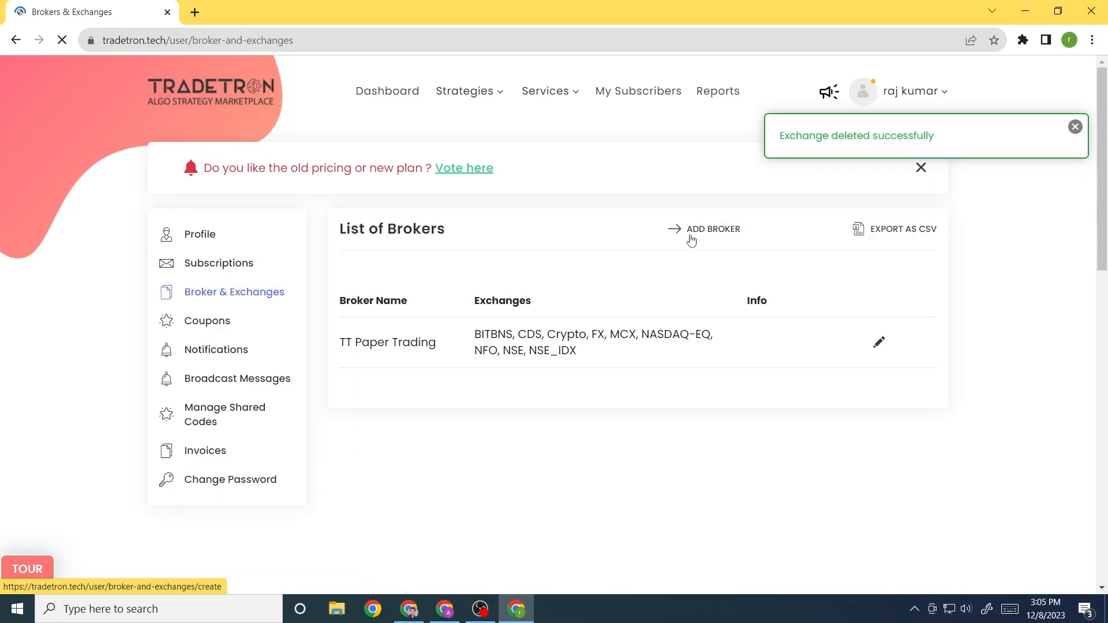
pyautogui.click(711, 231)
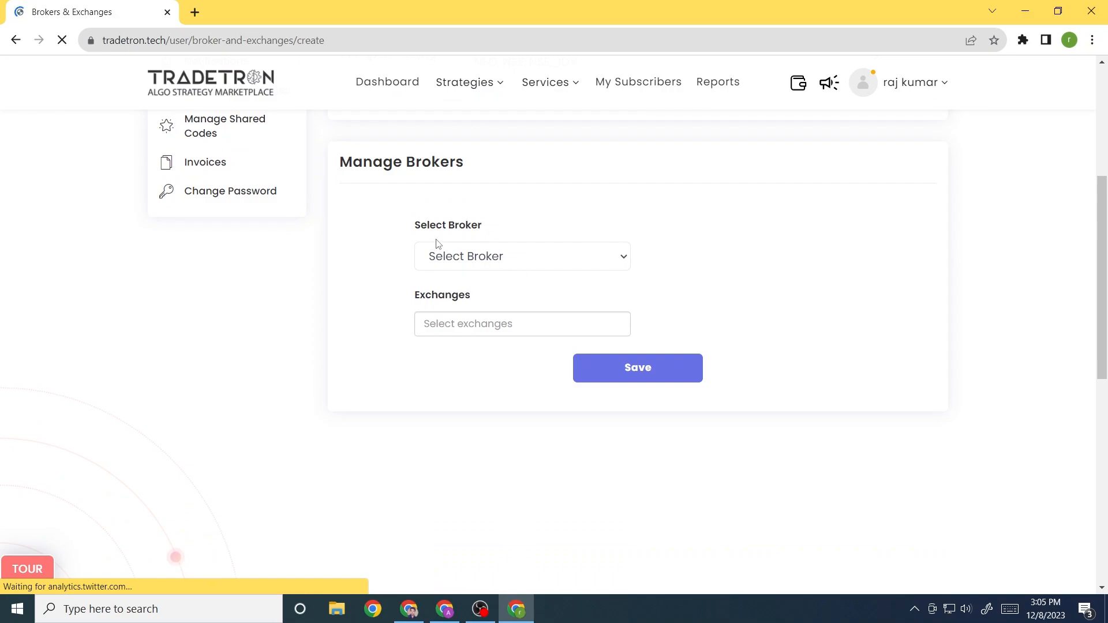
pyautogui.click(506, 265)
pyautogui.write('rm')
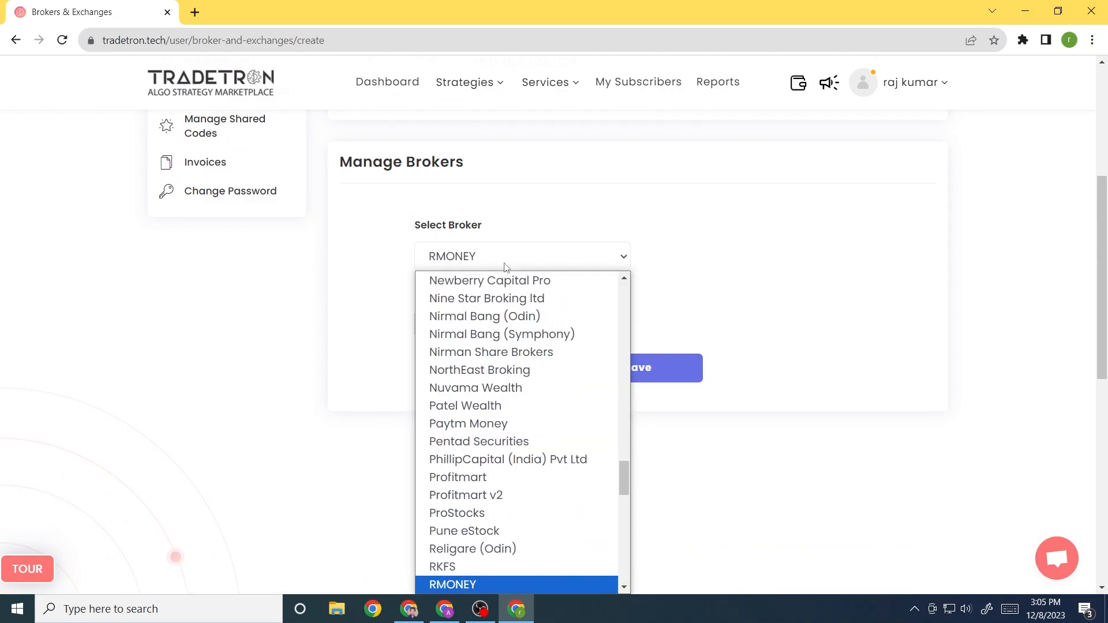
pyautogui.press('Return')
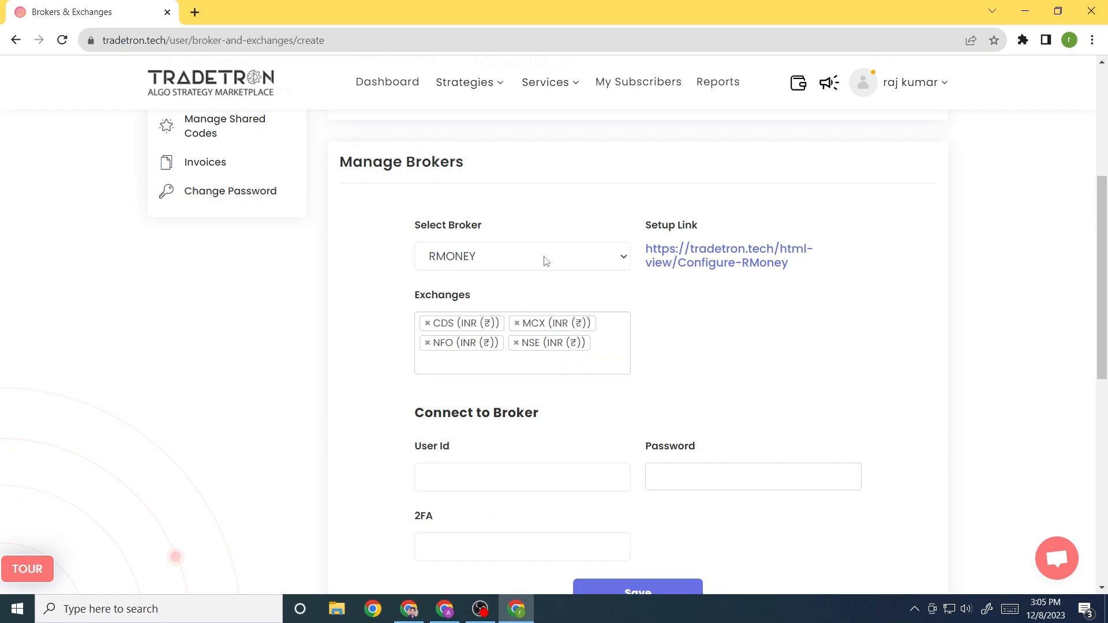
# Switch between Rmoney (Symphony) and RMONEY, settling on RMONEY with CDS, MCX, NFO, NSE
pyautogui.click(511, 263)
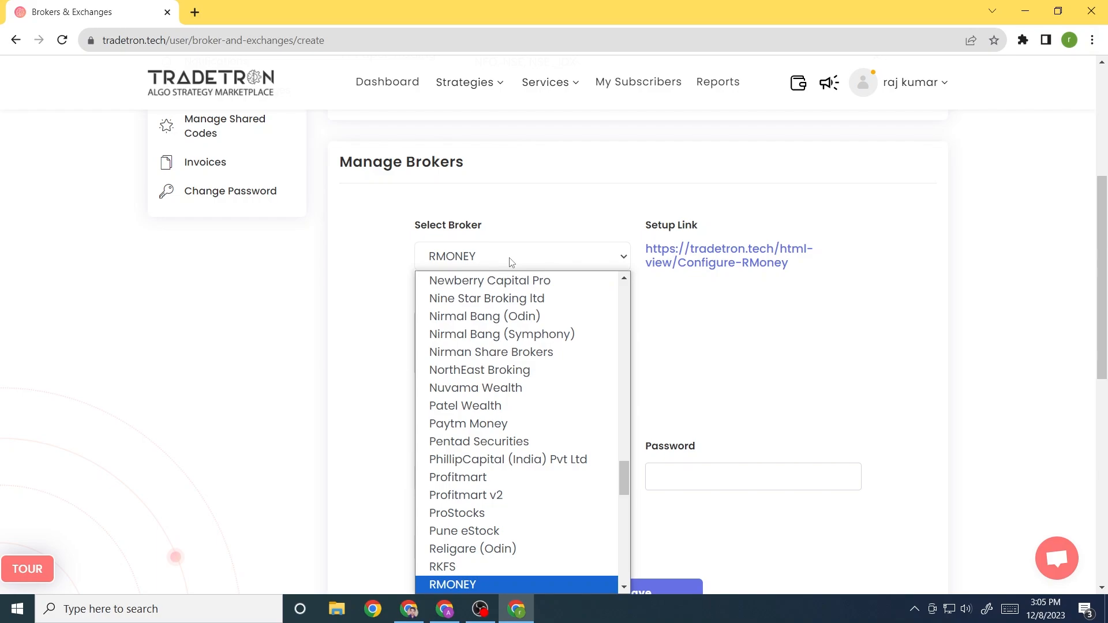
pyautogui.scroll(-3, 500, 381)
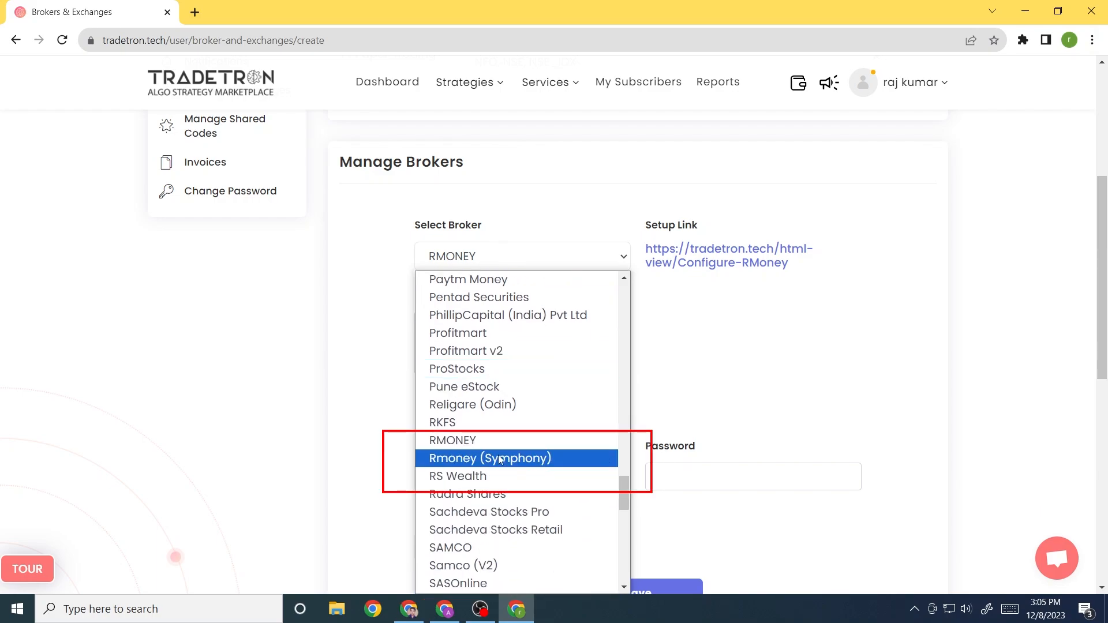
pyautogui.click(522, 462)
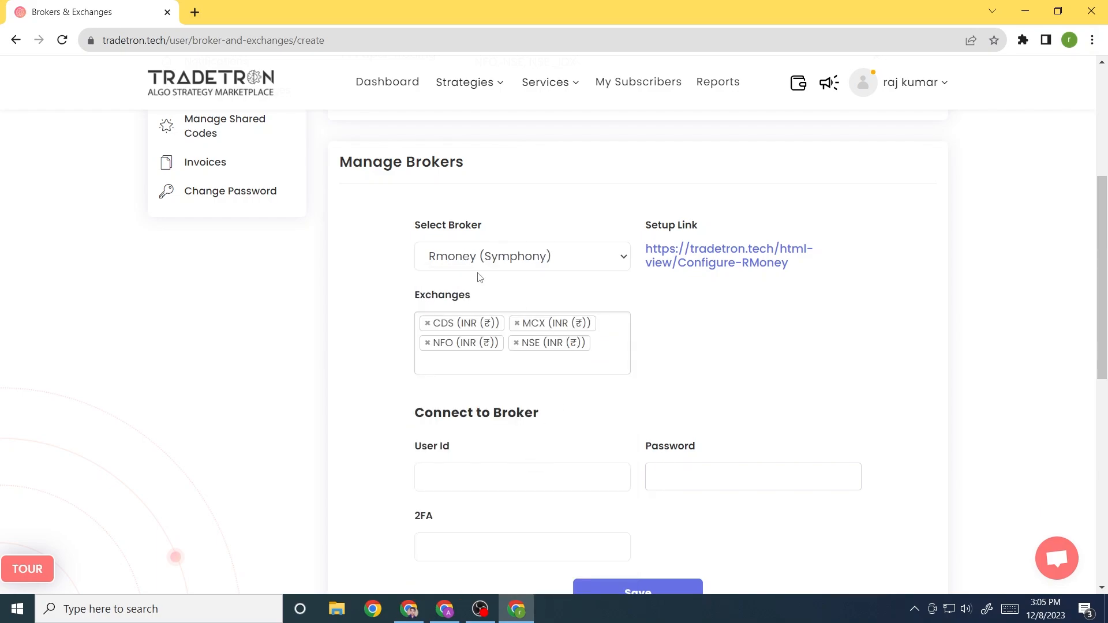
pyautogui.click(525, 258)
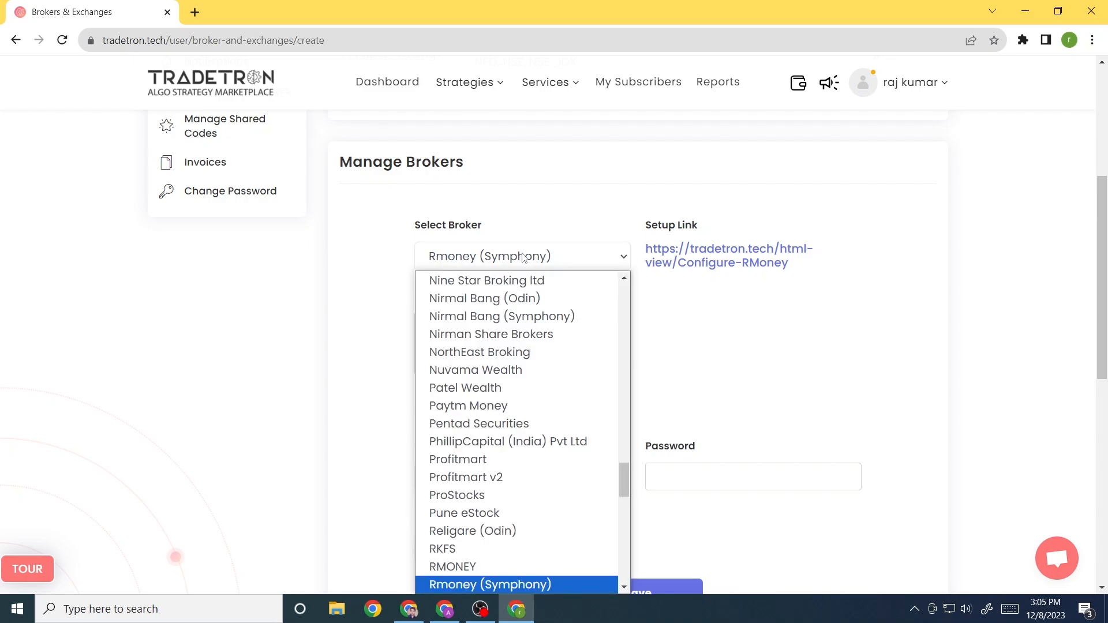
pyautogui.click(510, 567)
pyautogui.scroll(-3, 552, 369)
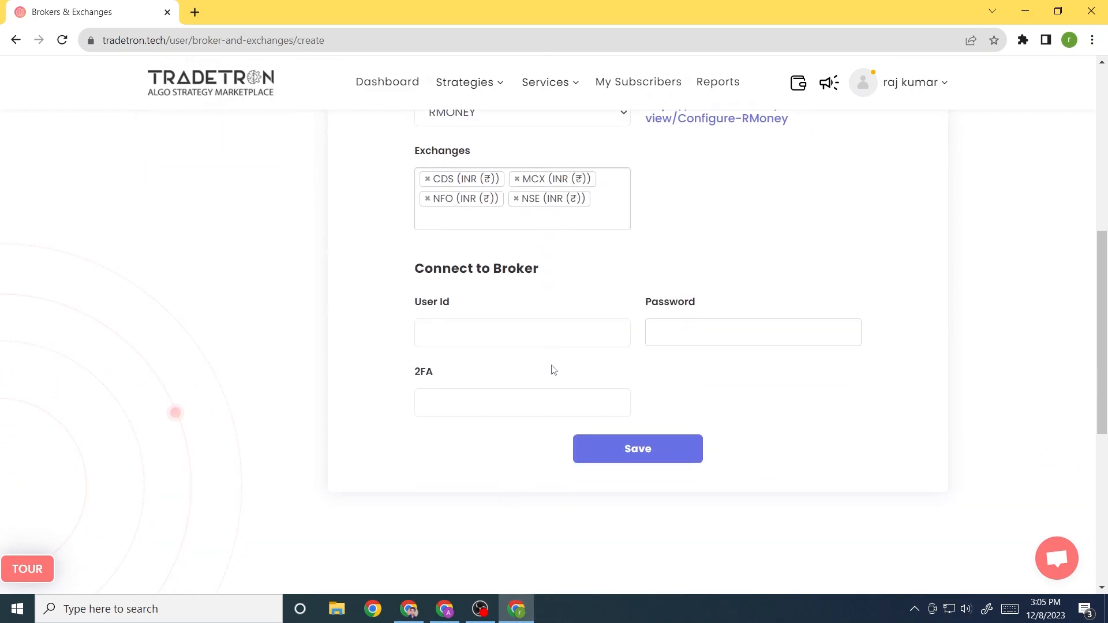
# Enter the RMONEY user ID, password and 2FA value, then save the broker
pyautogui.click(462, 330)
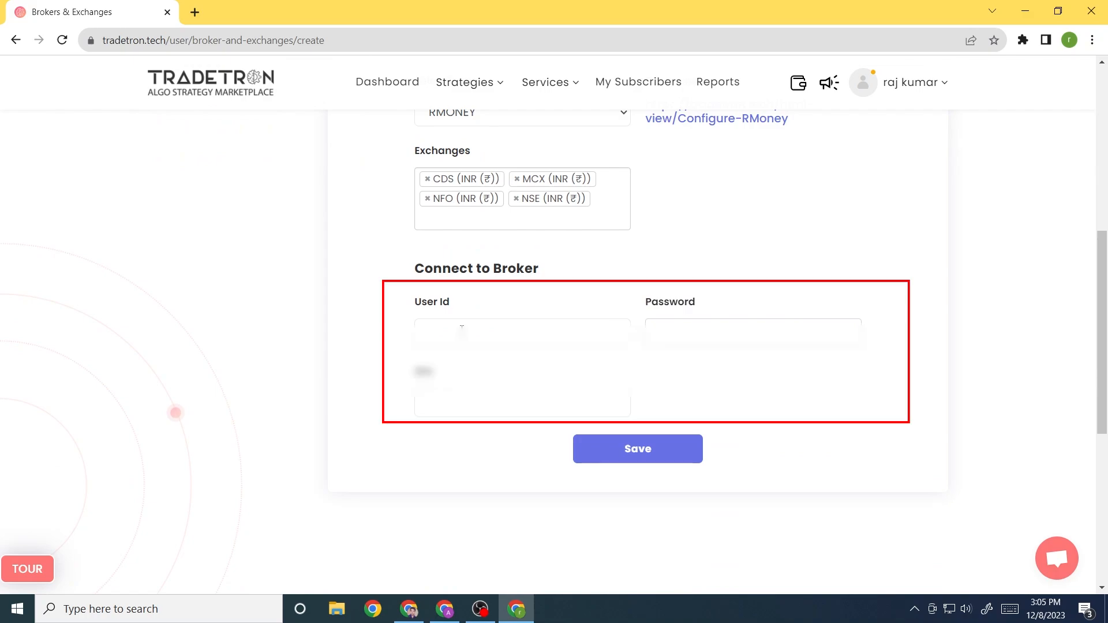
pyautogui.write('?????')
pyautogui.press('Tab')
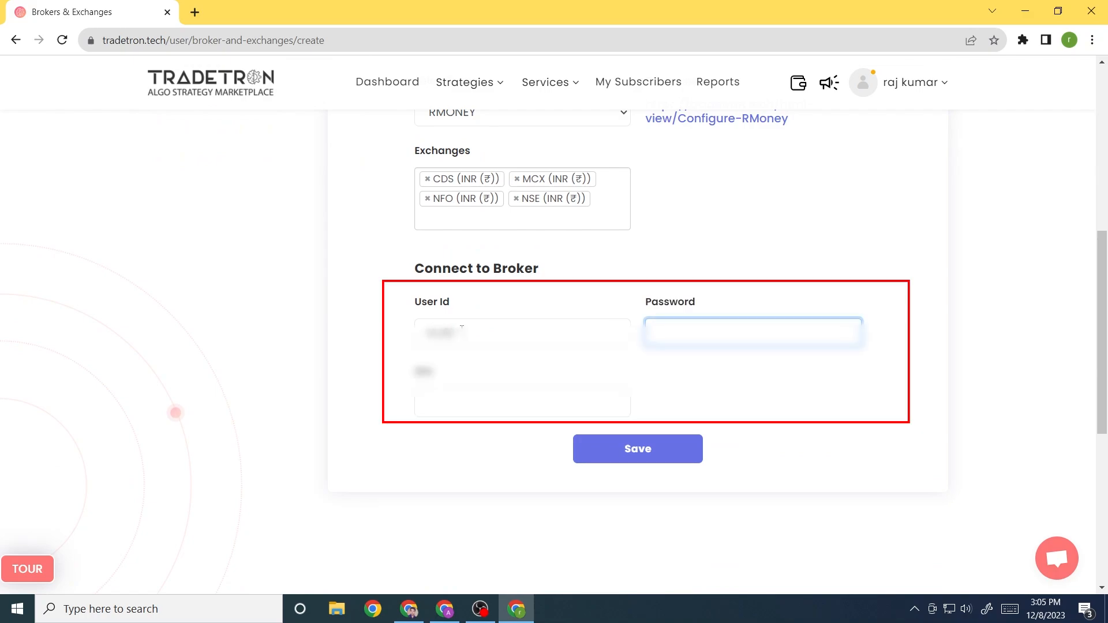
pyautogui.write('???')
pyautogui.click(451, 403)
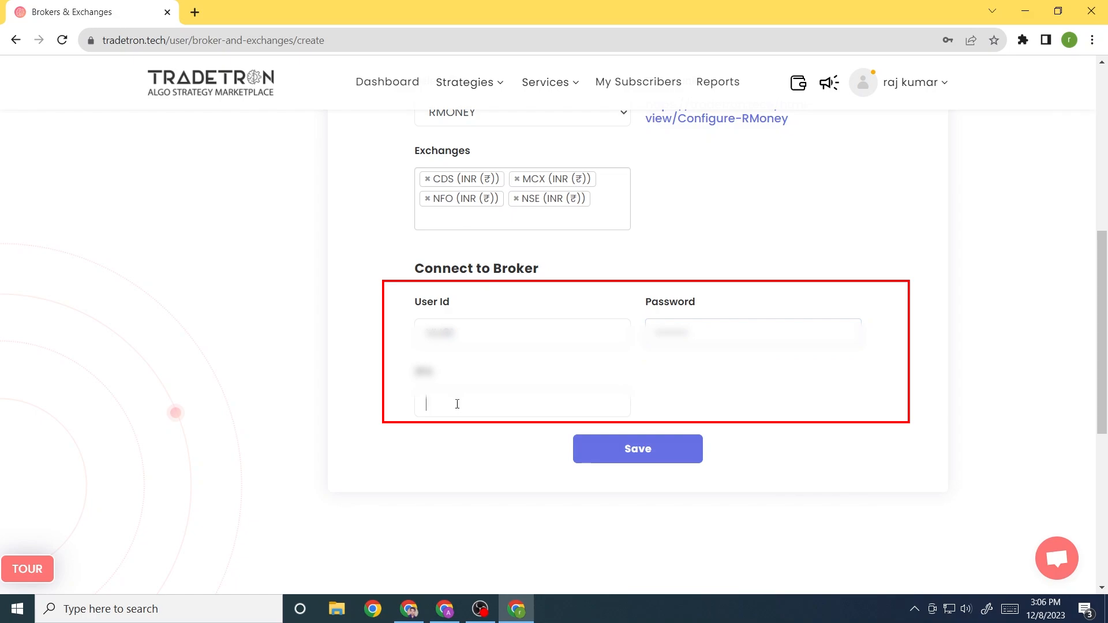
pyautogui.click(651, 457)
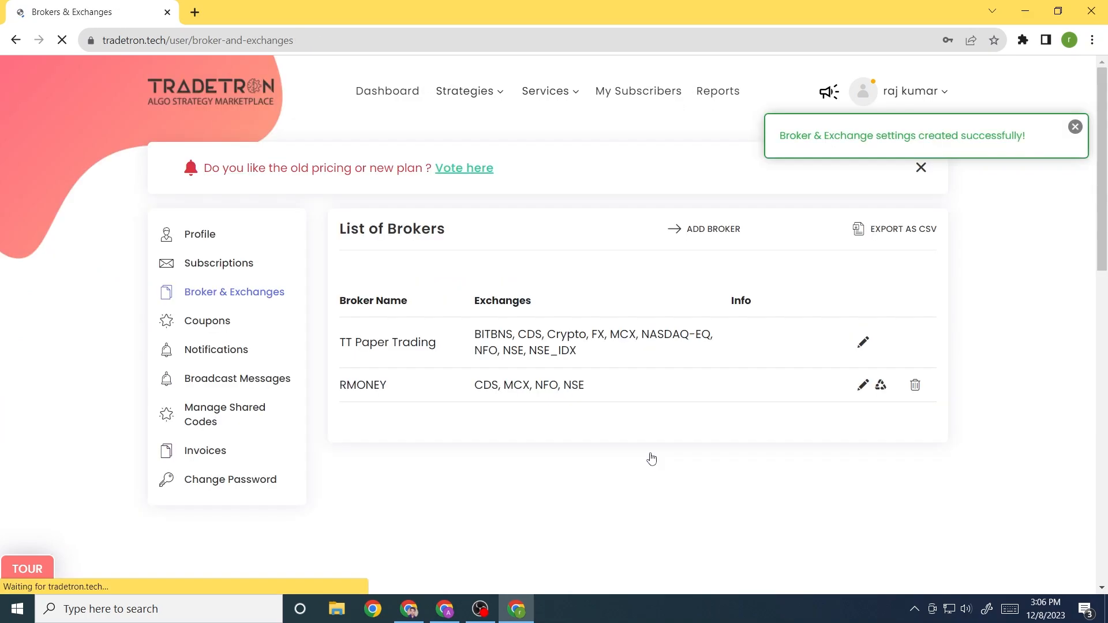
# Regenerate the RMONEY token and dismiss the success message, showing Last Updated Dec 08, 03:06
pyautogui.click(881, 387)
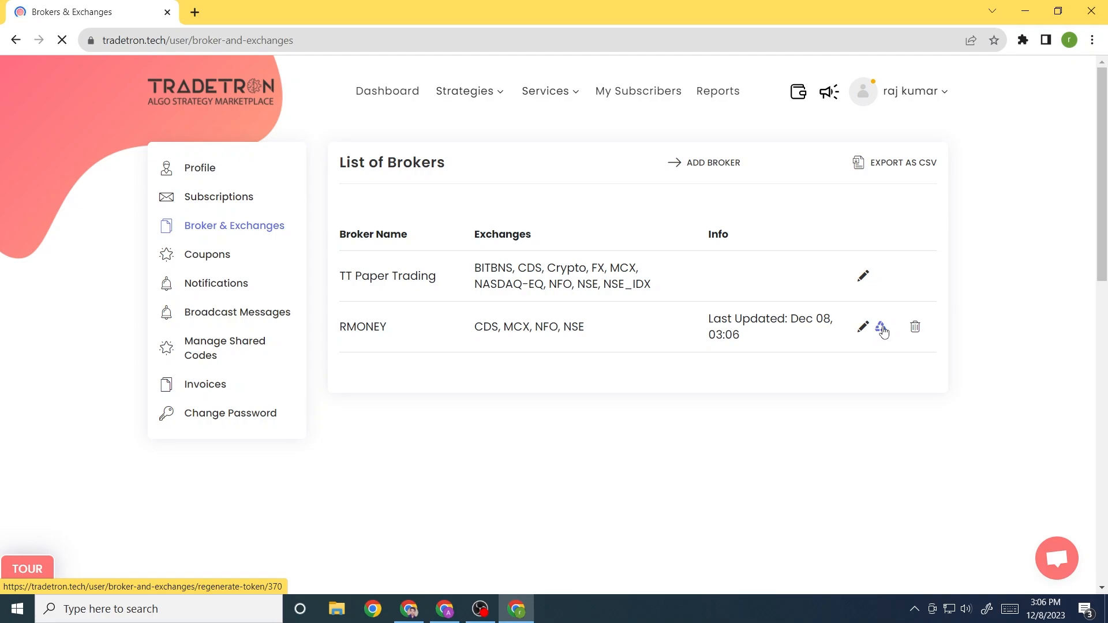
pyautogui.click(881, 329)
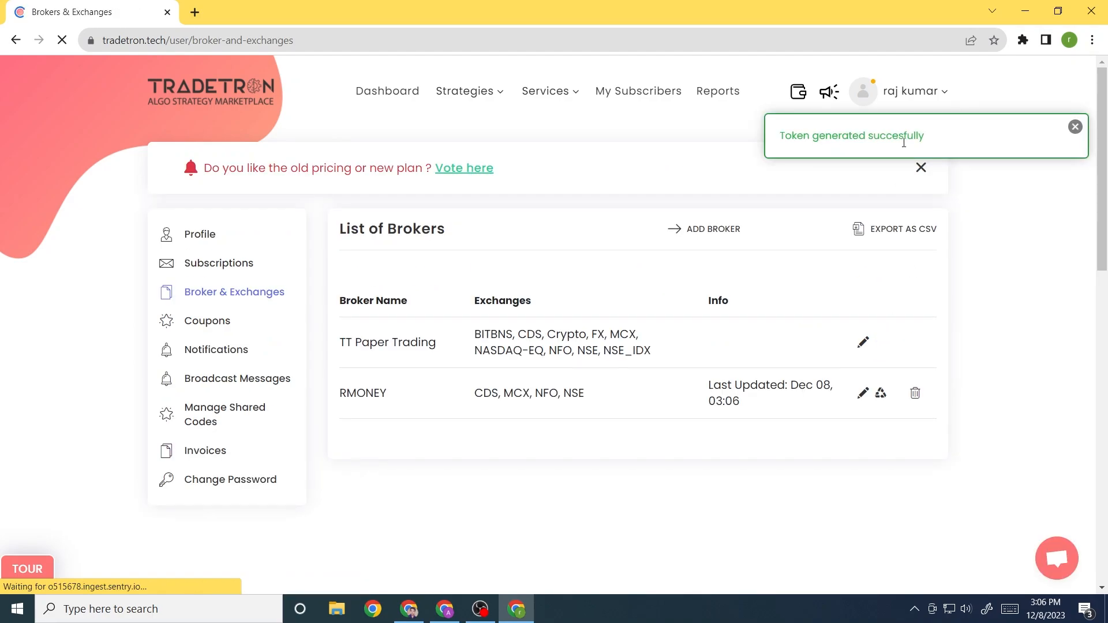
pyautogui.moveTo(924, 141); pyautogui.dragTo(769, 149)
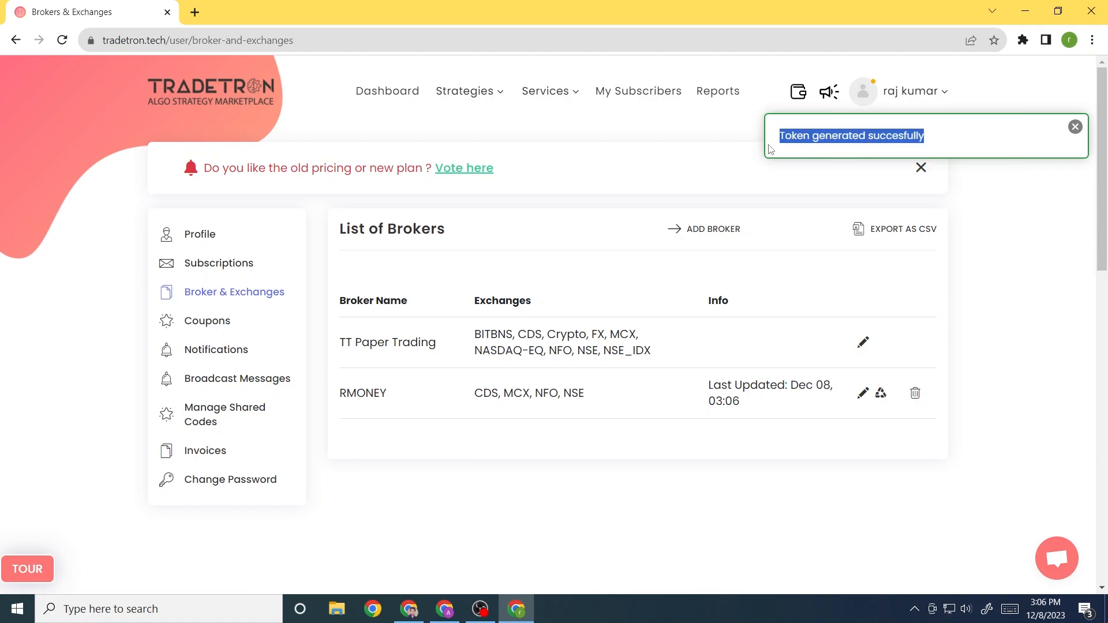
pyautogui.click(1074, 127)
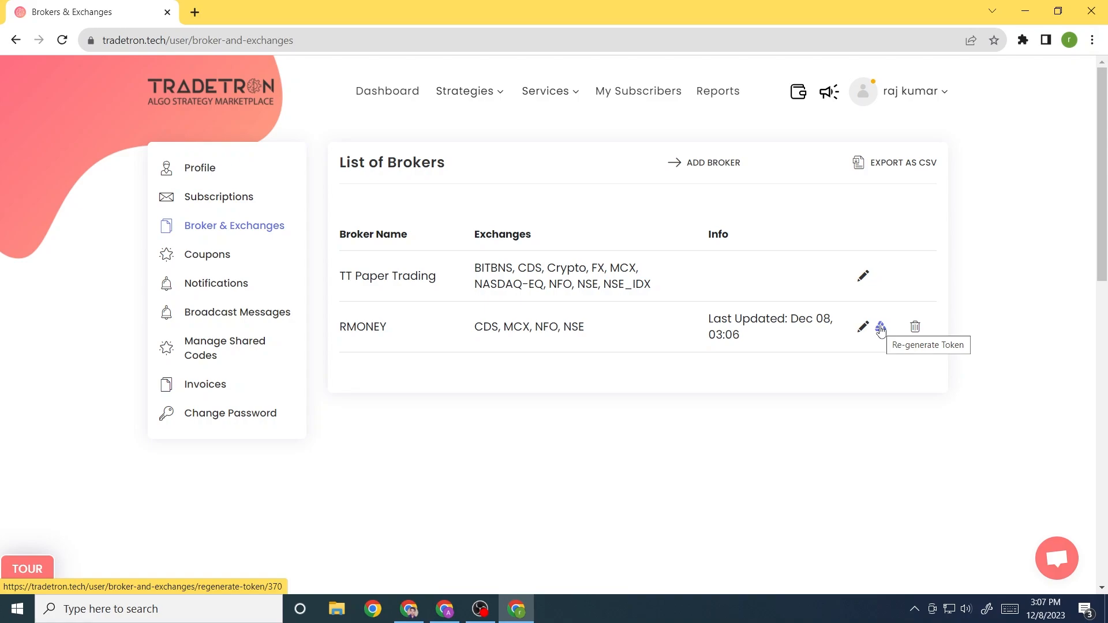
# Delete the RMONEY broker from the list and begin a new broker entry
pyautogui.click(916, 328)
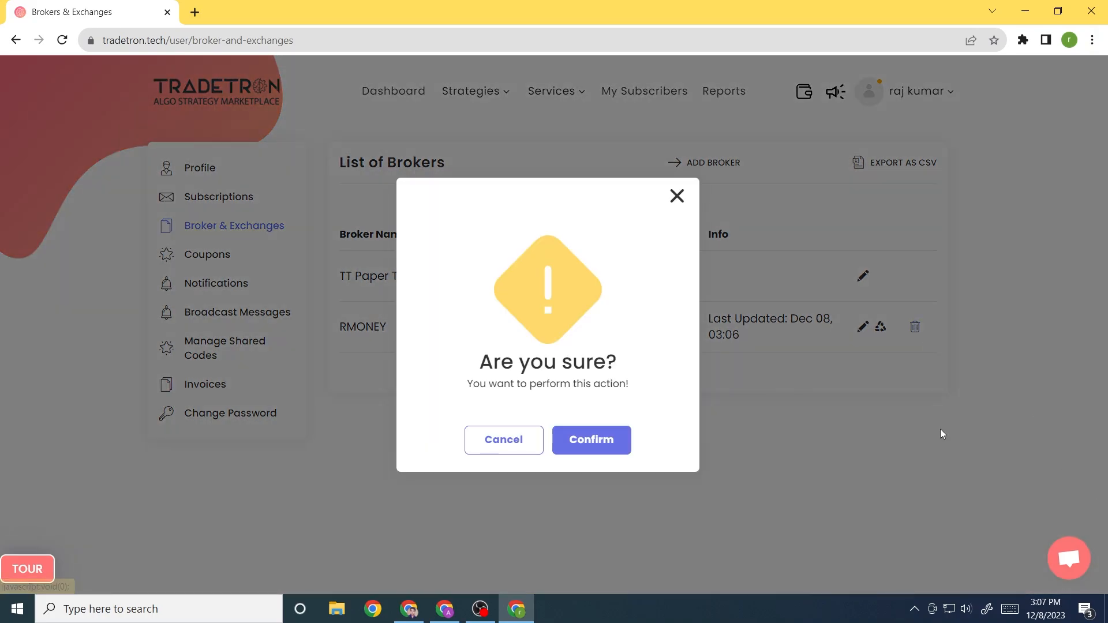
pyautogui.click(576, 443)
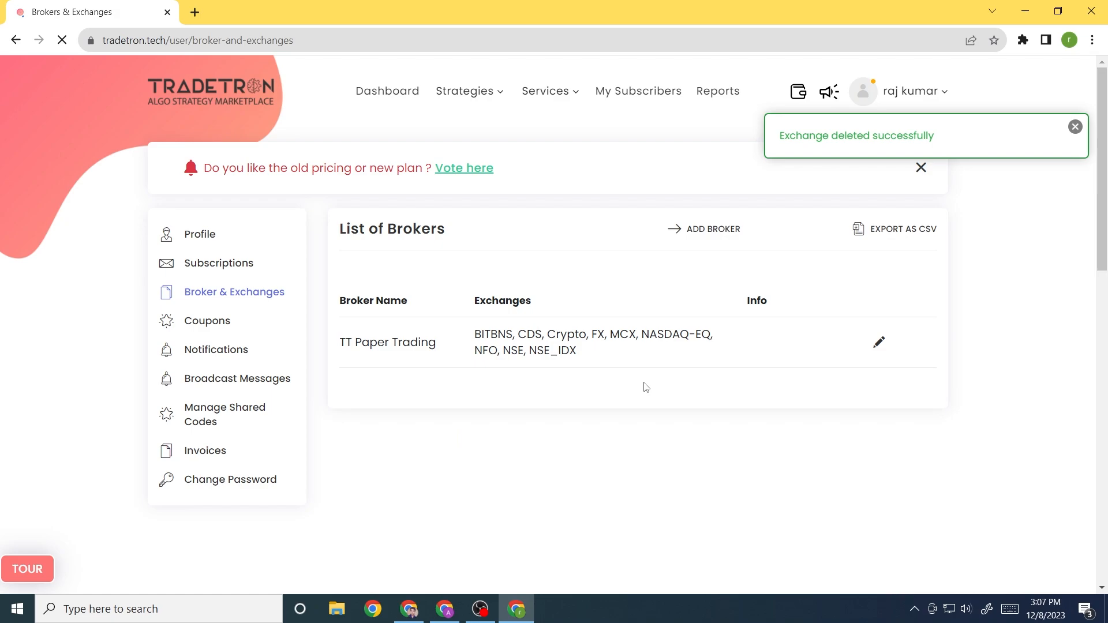
pyautogui.click(708, 229)
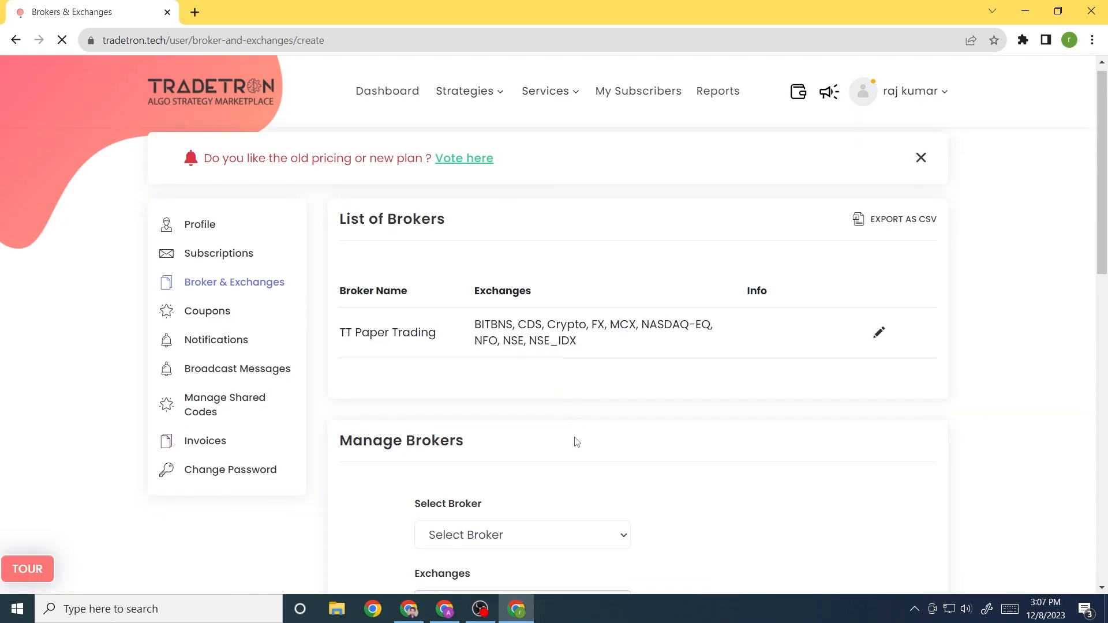
pyautogui.scroll(-4, 574, 443)
# Select Rmoney (Symphony) as the broker, with CDS, MCX, NFO and NSE exchanges
pyautogui.click(537, 339)
pyautogui.press('r')
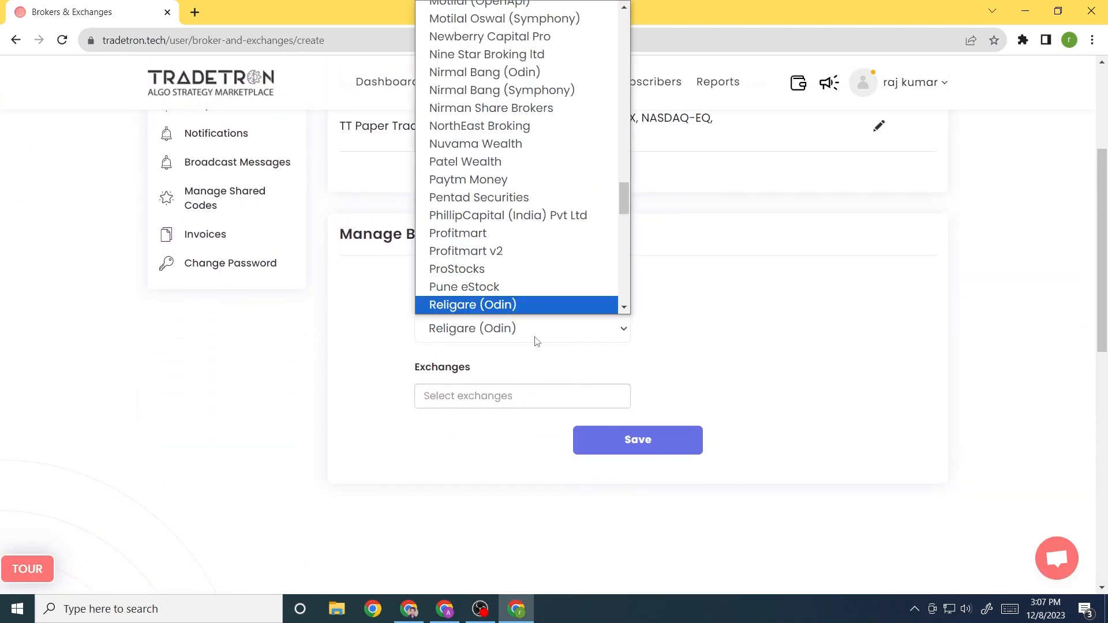
pyautogui.press('m')
pyautogui.press('Down')
pyautogui.press('Return')
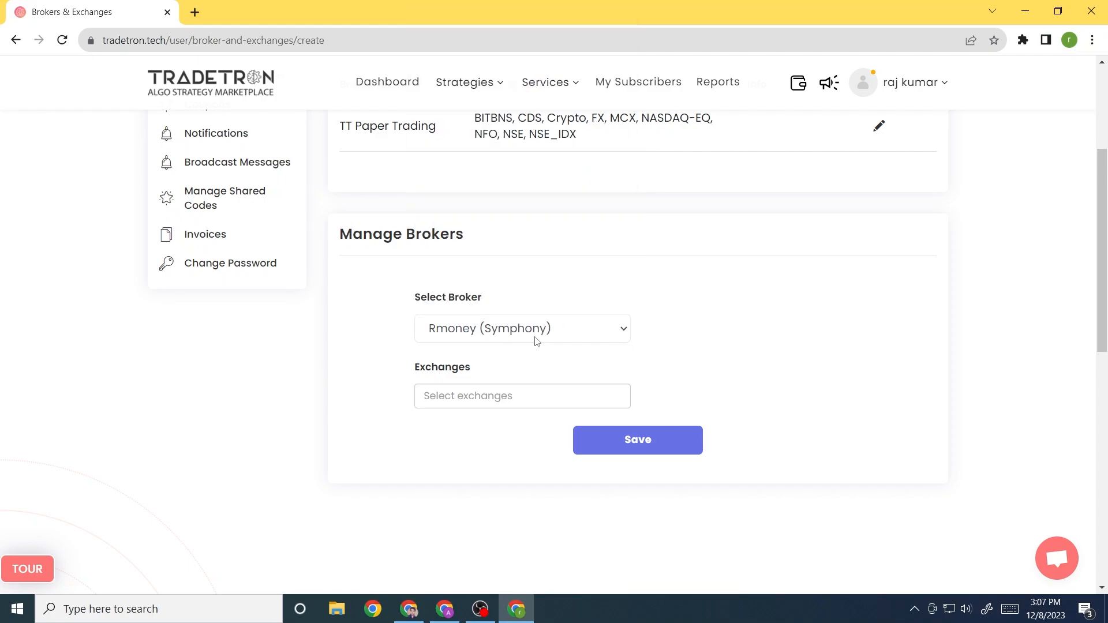
pyautogui.scroll(-4, 382, 380)
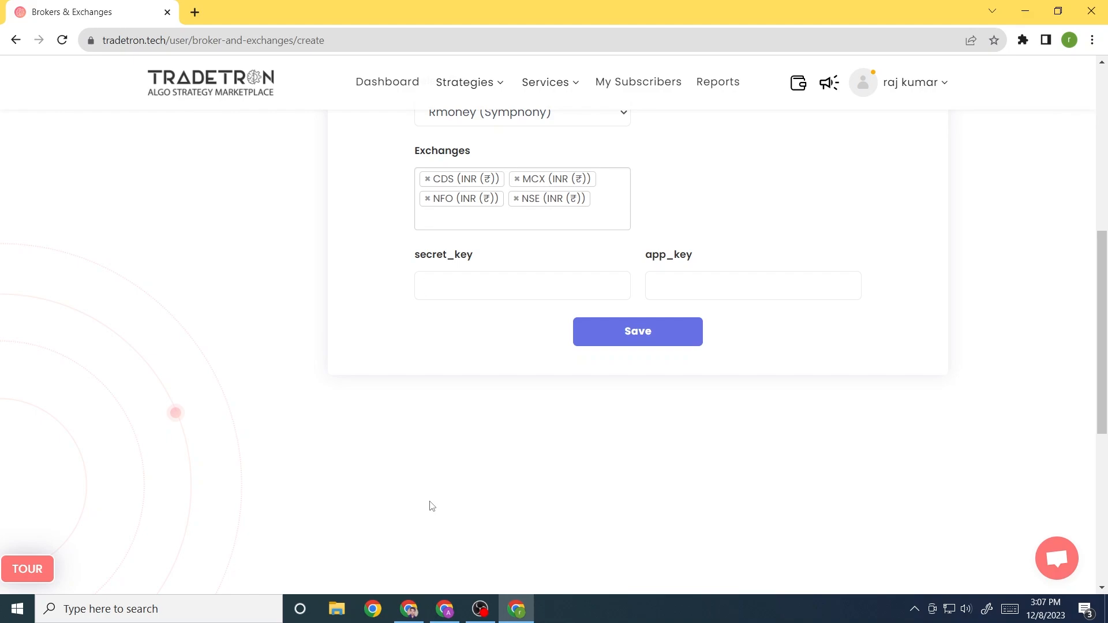
# Attempt to save the Rmoney (Symphony) broker and review the form
pyautogui.click(648, 339)
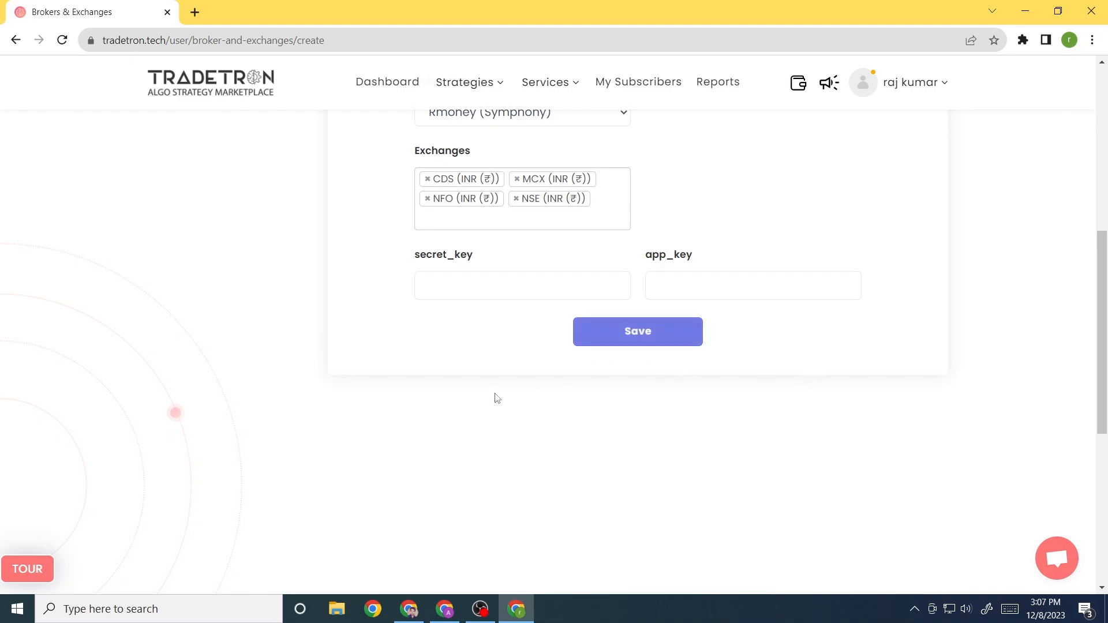
pyautogui.scroll(4, 537, 390)
pyautogui.scroll(4, 678, 420)
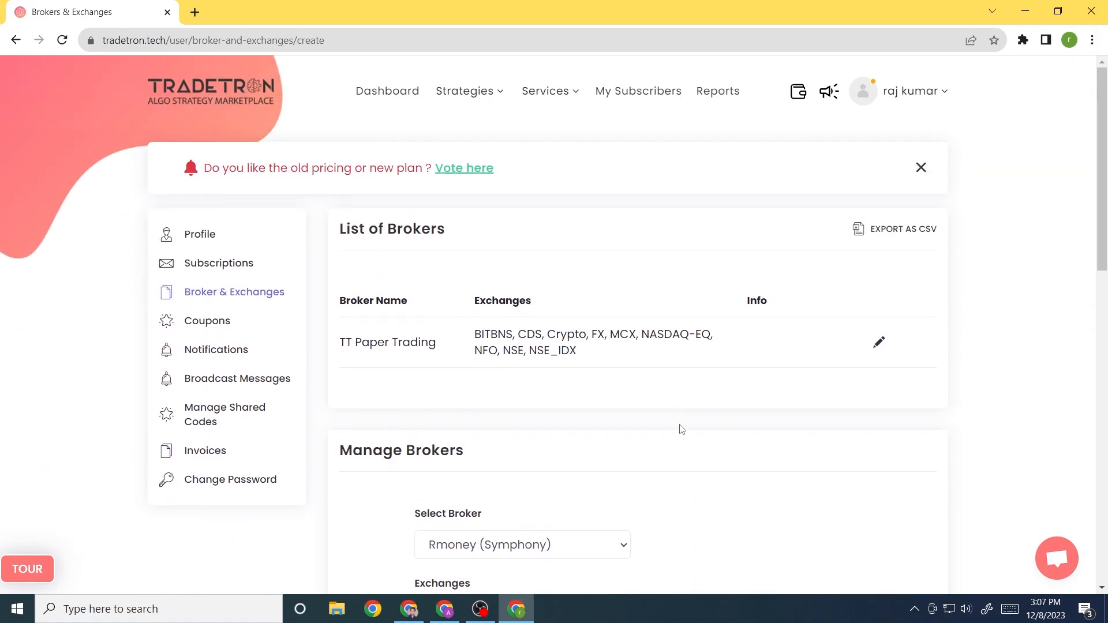
pyautogui.scroll(-7, 692, 461)
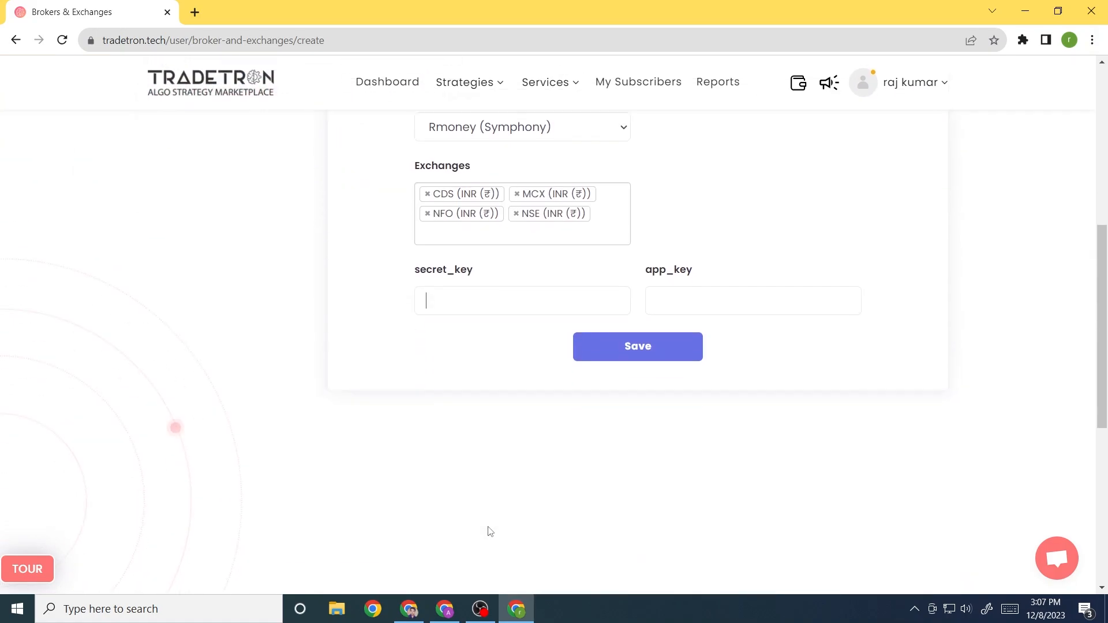
pyautogui.scroll(7, 643, 391)
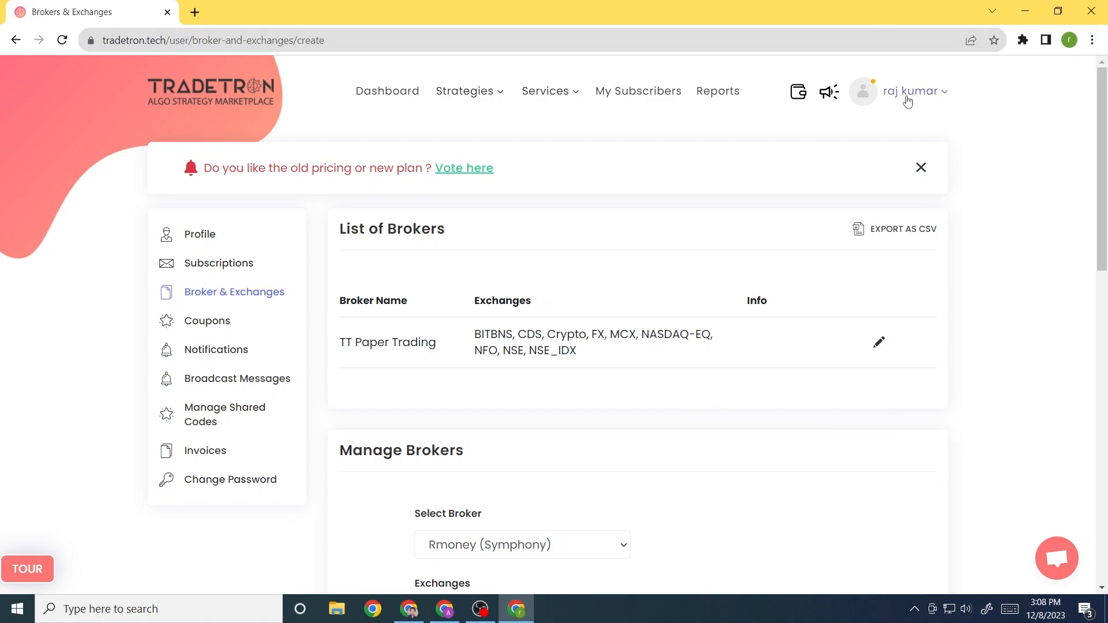
pyautogui.moveTo(908, 100)
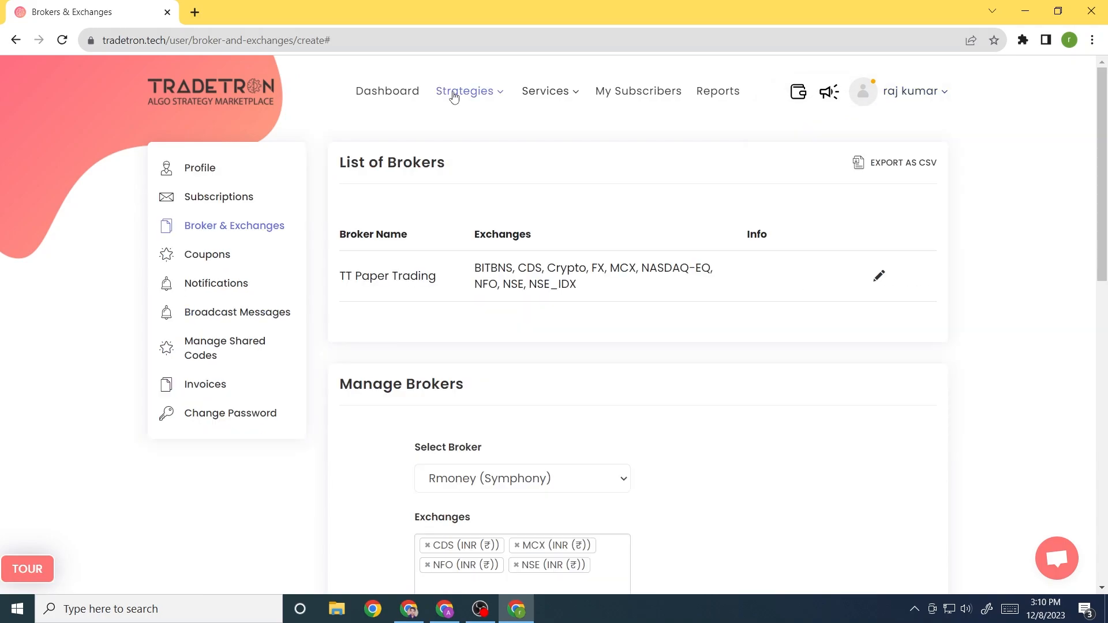
# Go to Strategies > Marketplace, listing Index Premium Eater and DHAAVAK Nirvana BN30 Option Buying
pyautogui.moveTo(455, 96)
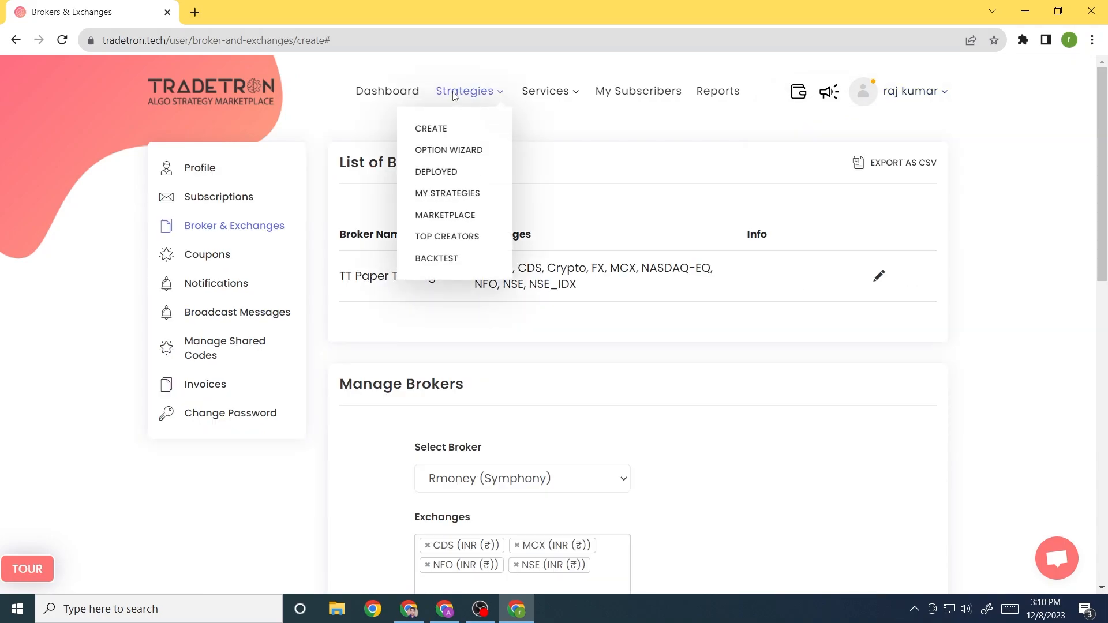
pyautogui.click(450, 215)
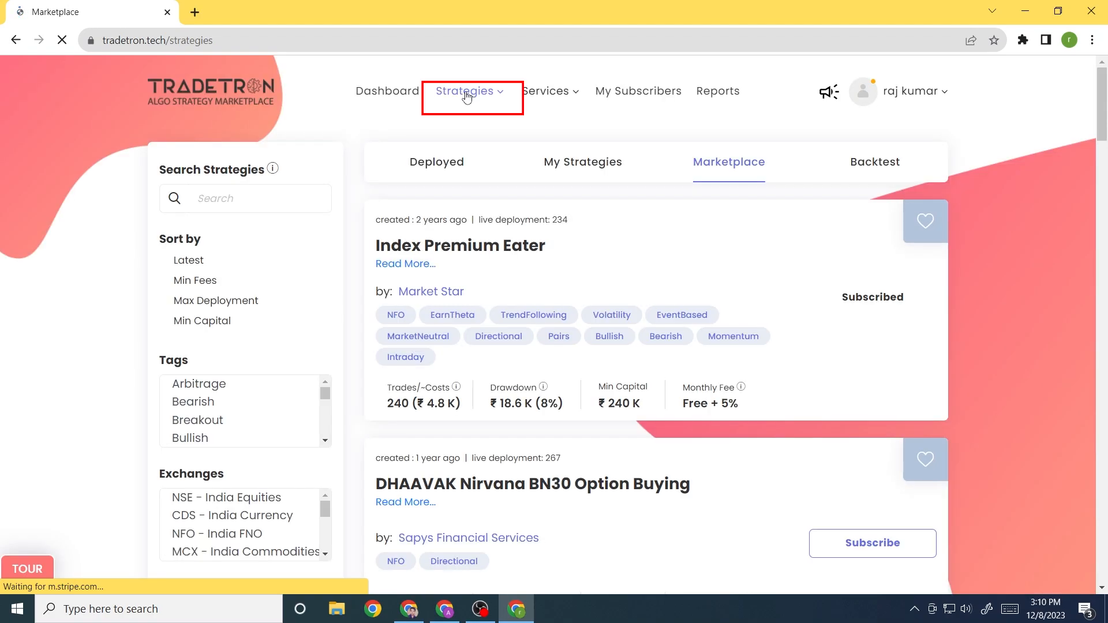
pyautogui.click(470, 94)
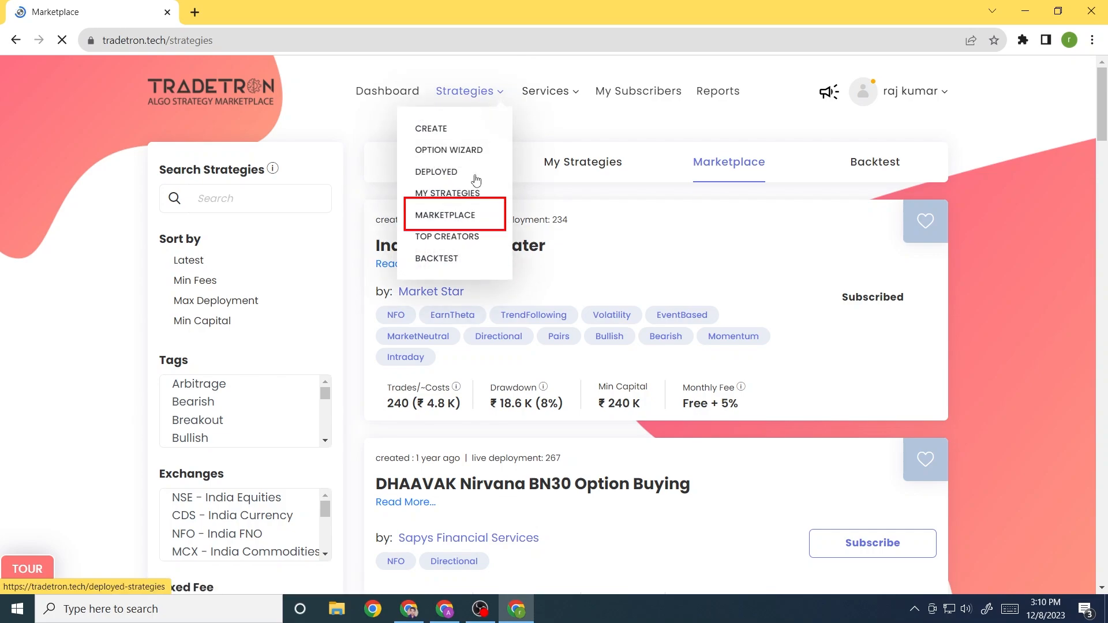
pyautogui.click(473, 217)
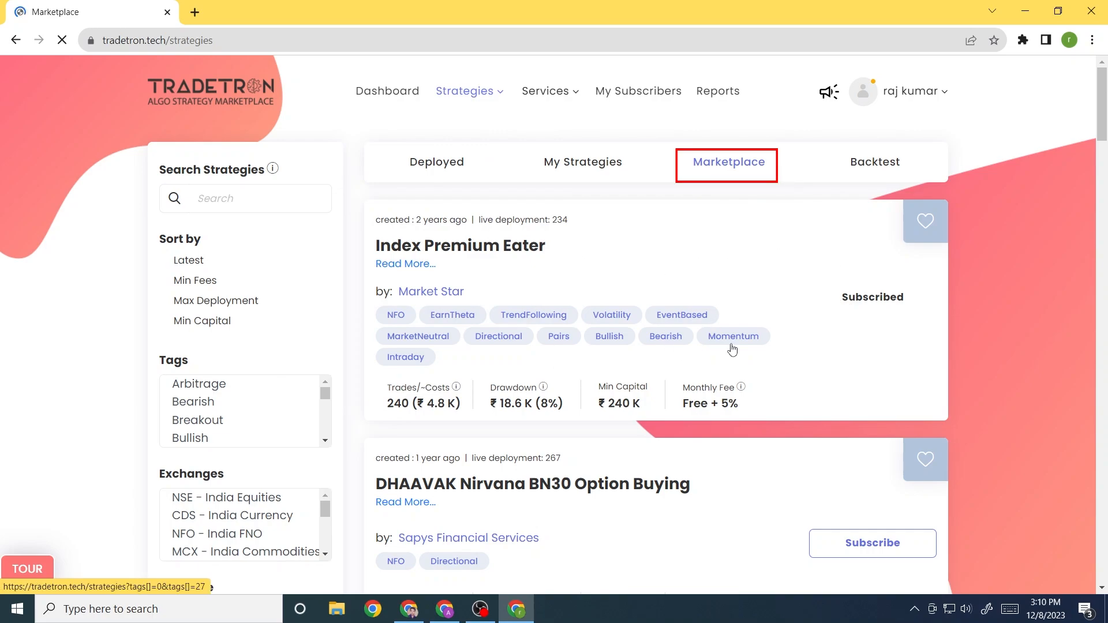
pyautogui.scroll(-5, 732, 349)
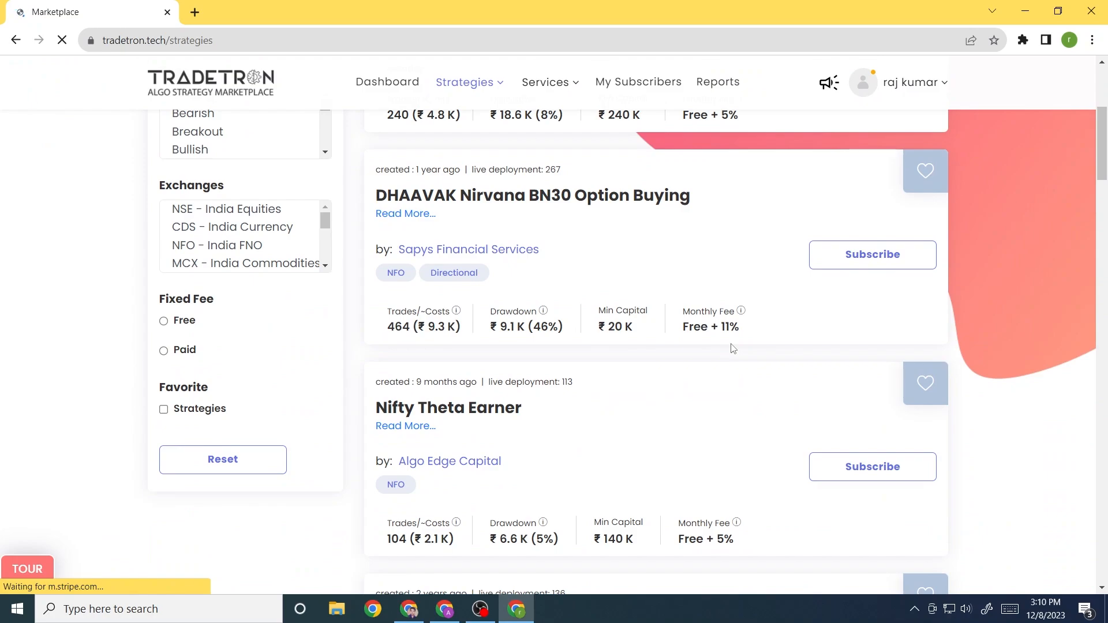
pyautogui.scroll(5, 731, 348)
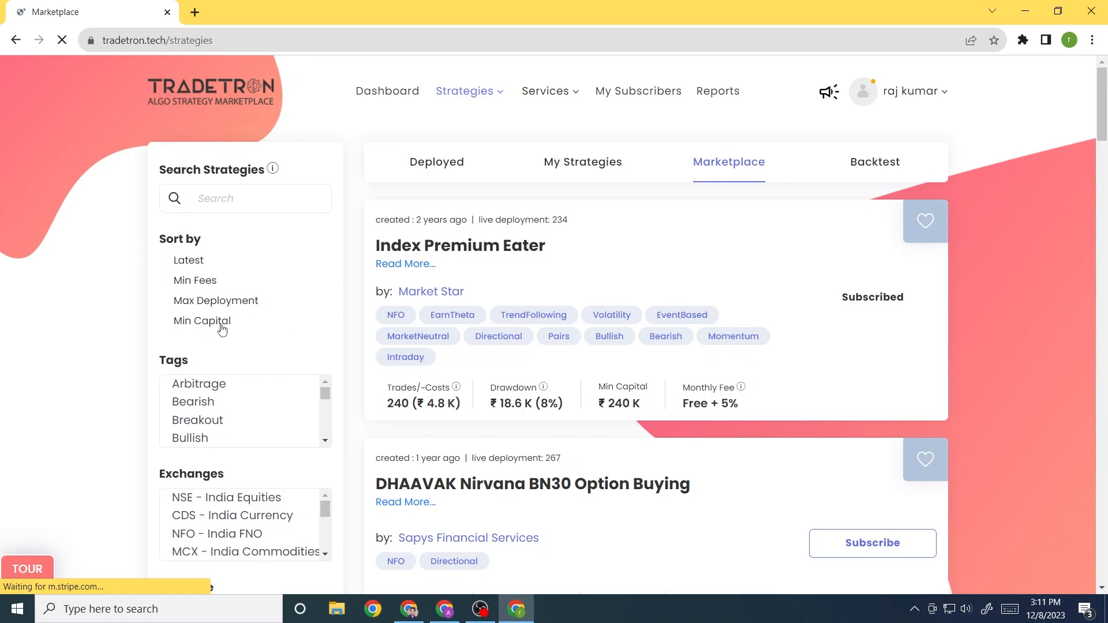
# Scroll down to inspect the Fixed Fee filter, then return to the top of the strategy list
pyautogui.scroll(-1, 224, 328)
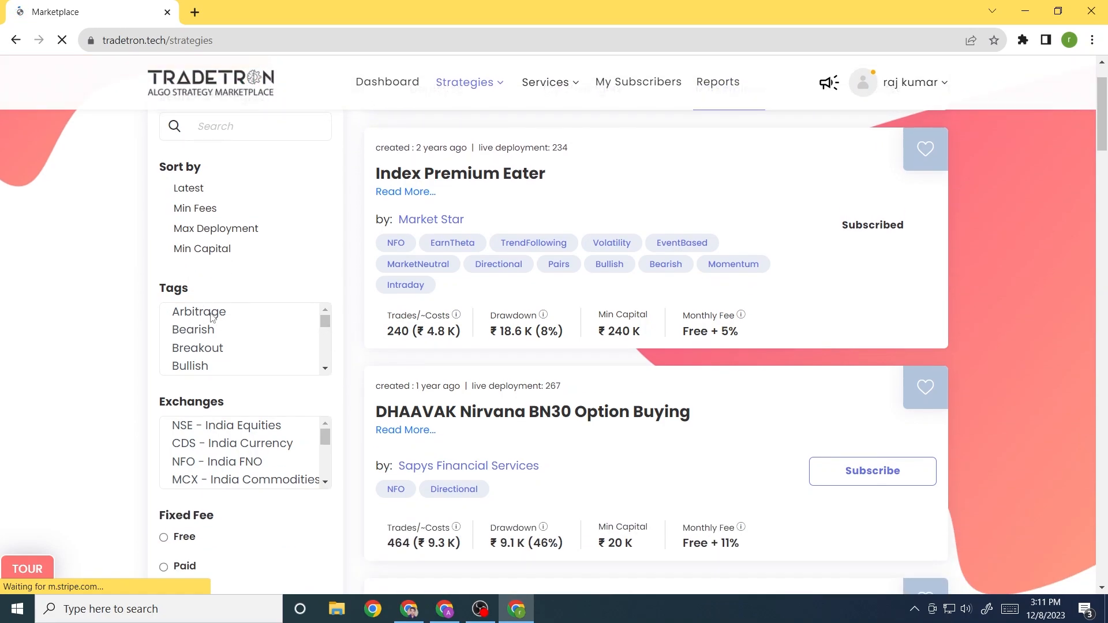
pyautogui.scroll(-2, 324, 324)
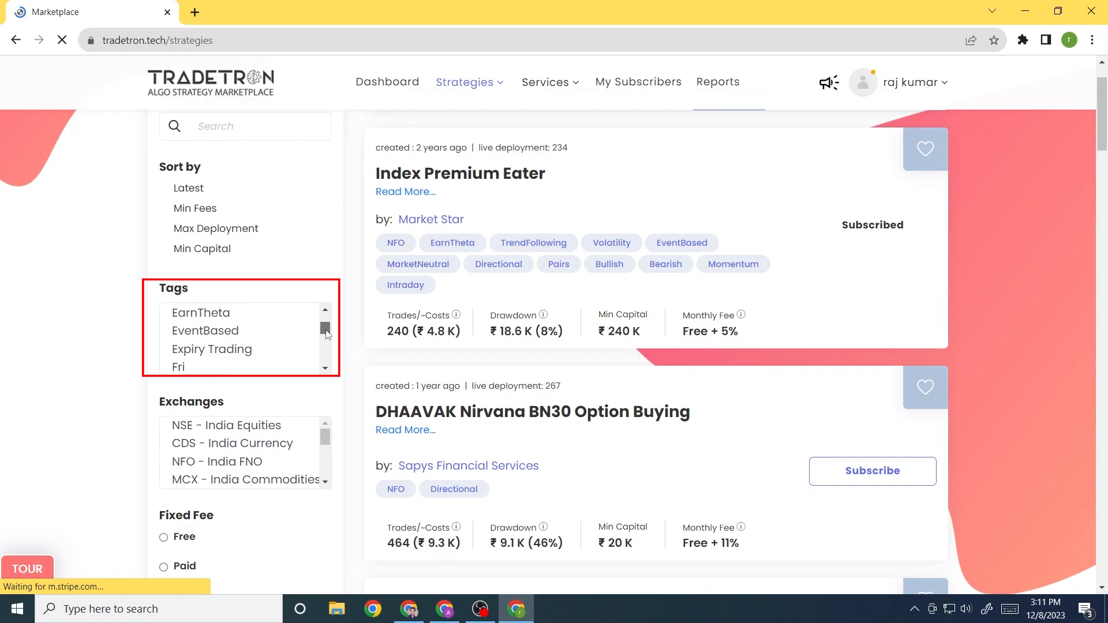
pyautogui.scroll(2, 325, 317)
pyautogui.scroll(-1, 267, 369)
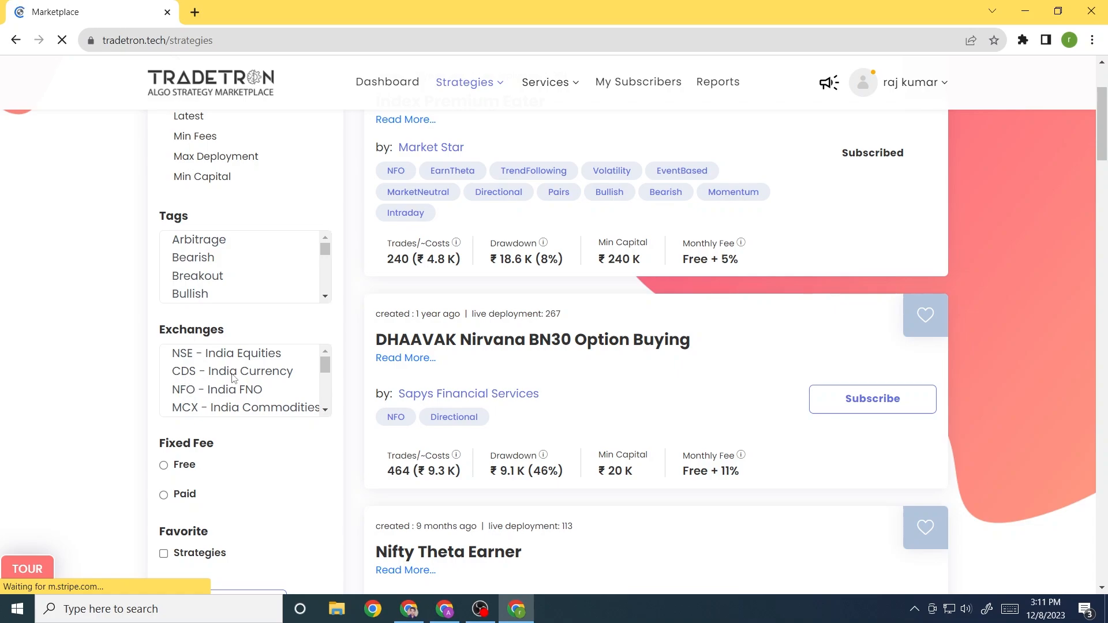
pyautogui.scroll(-3, 141, 399)
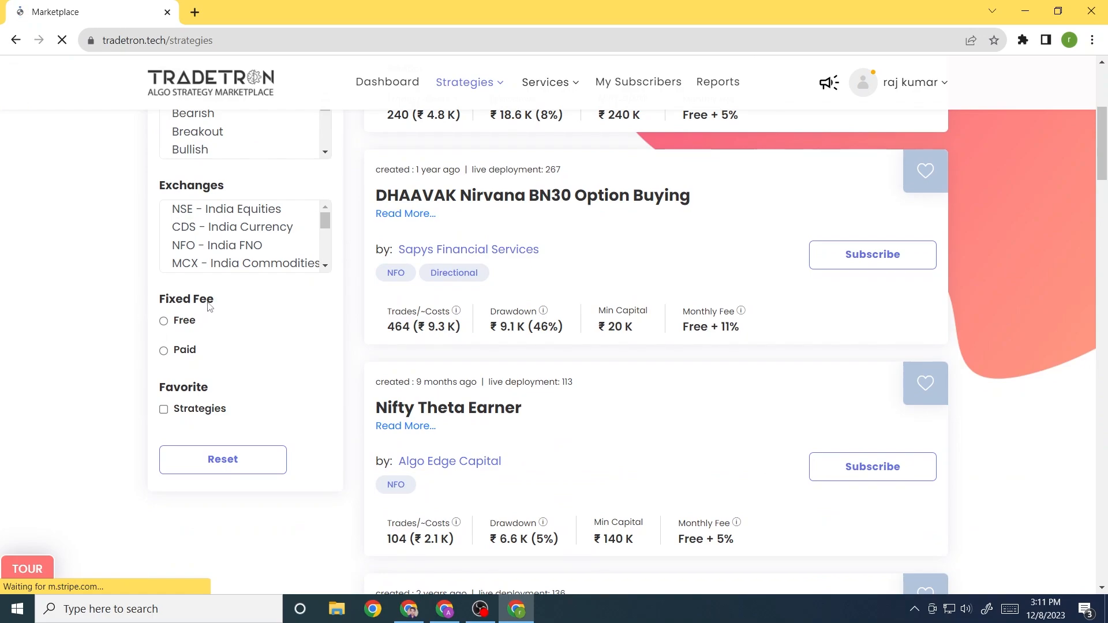
pyautogui.moveTo(209, 305); pyautogui.dragTo(152, 307)
pyautogui.click(149, 322)
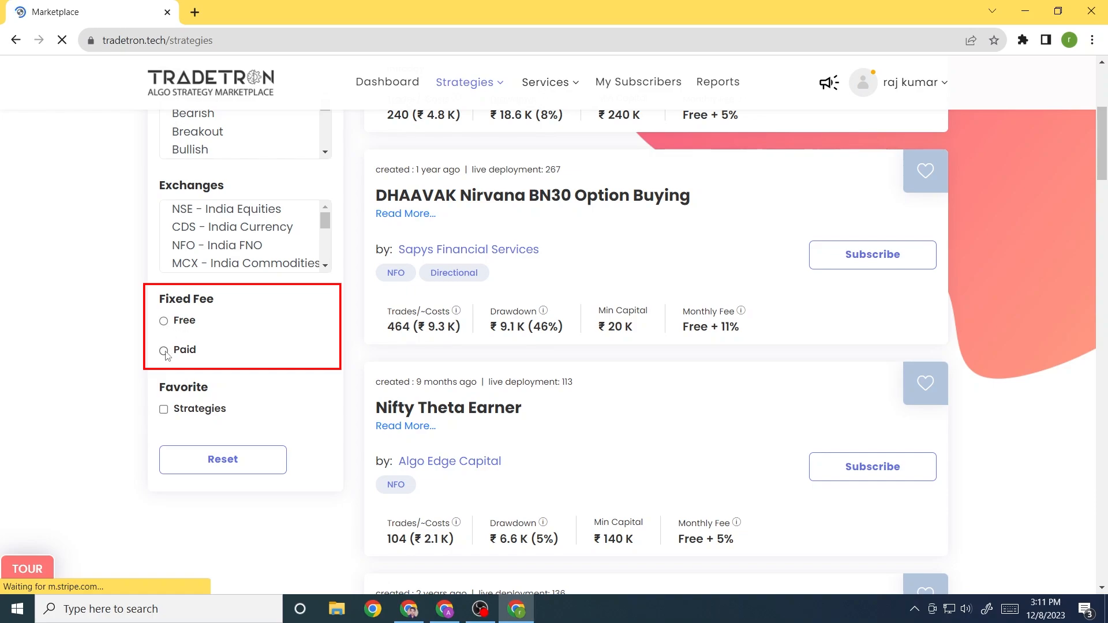
pyautogui.scroll(5, 126, 390)
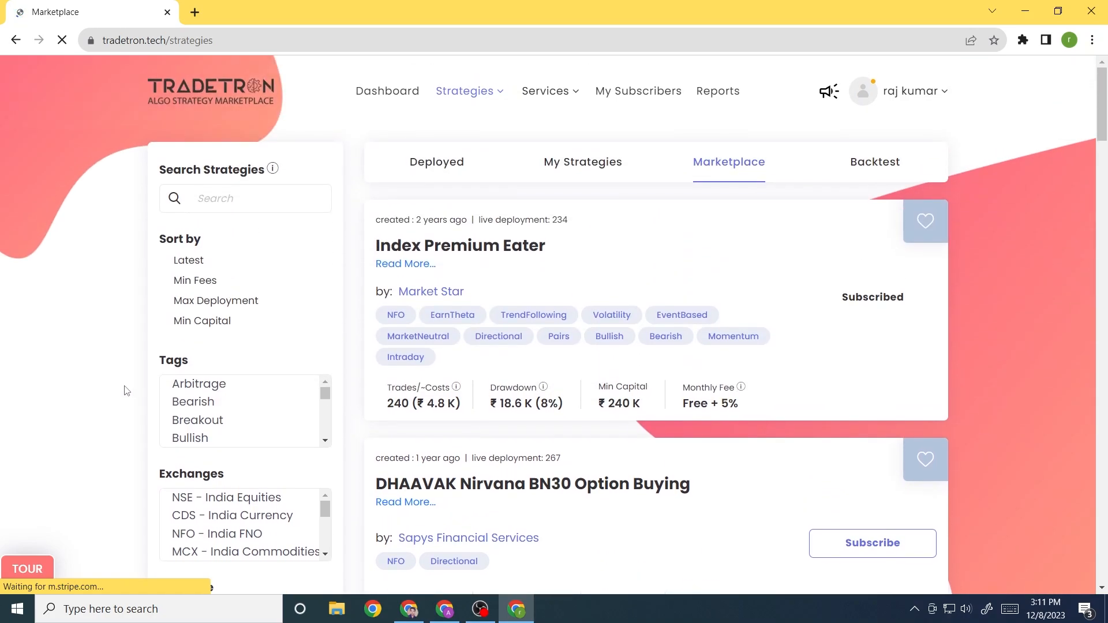
pyautogui.scroll(-1, 126, 390)
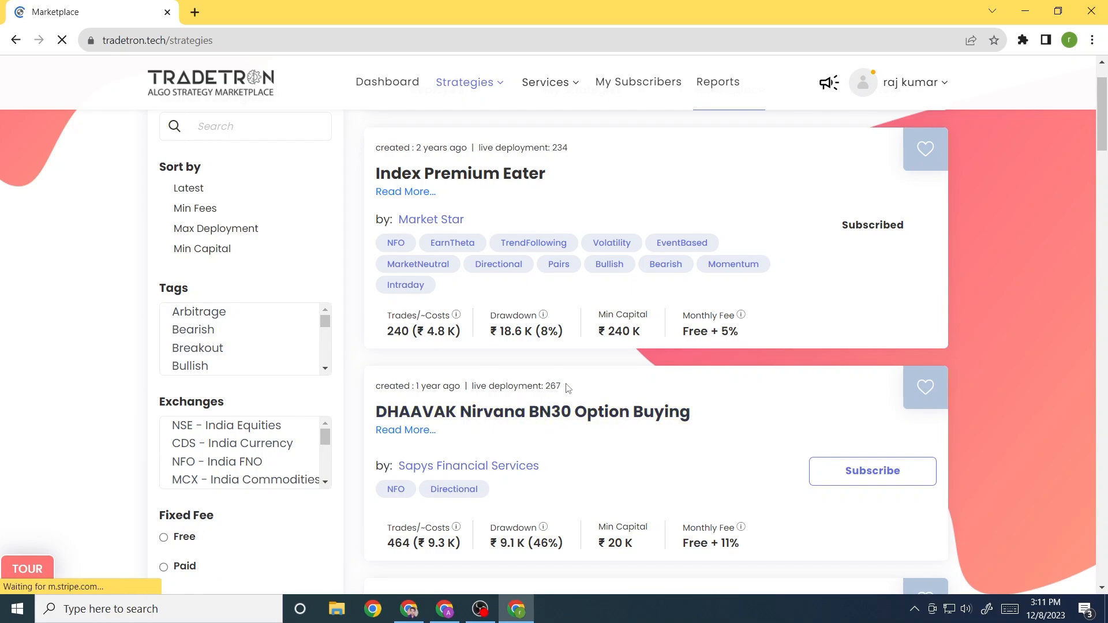
pyautogui.scroll(-1, 567, 388)
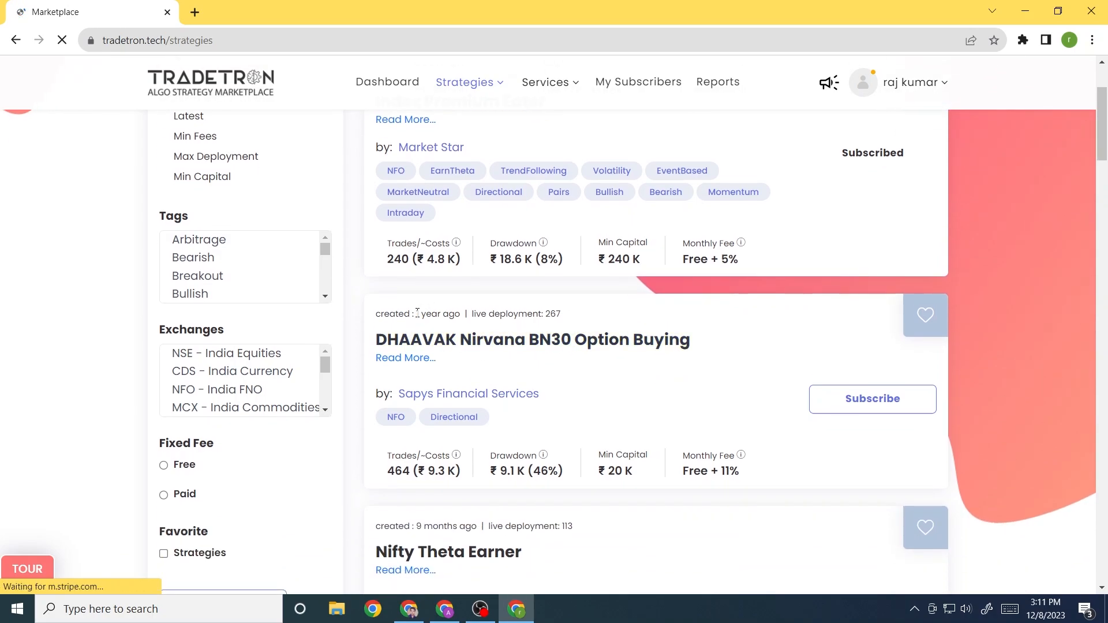
pyautogui.moveTo(417, 312); pyautogui.dragTo(465, 313)
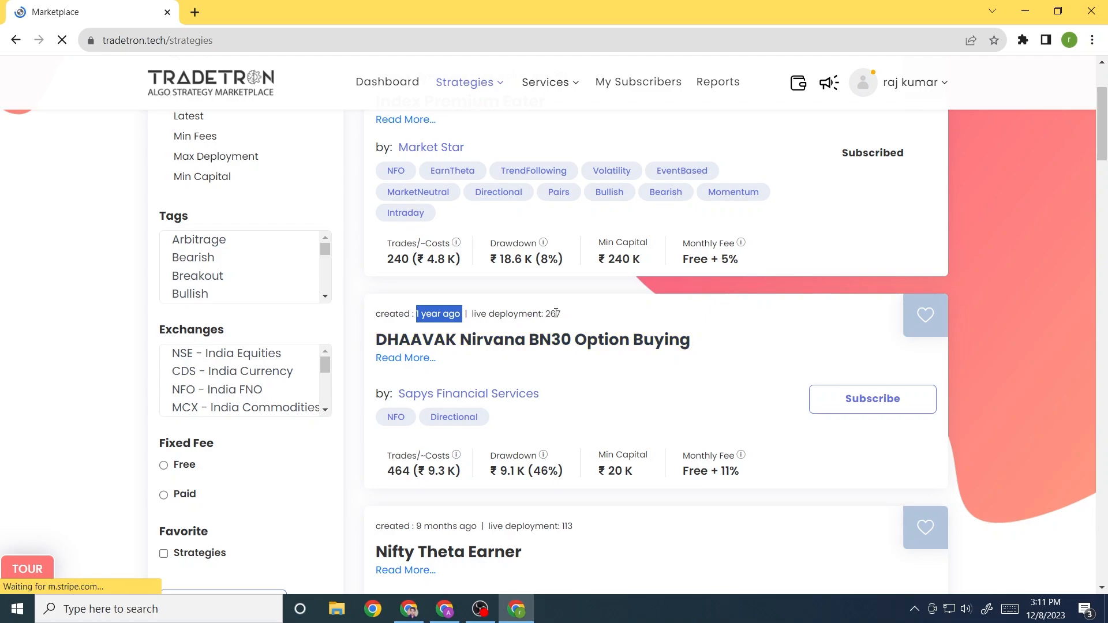
pyautogui.moveTo(570, 316); pyautogui.dragTo(473, 312)
pyautogui.click(590, 314)
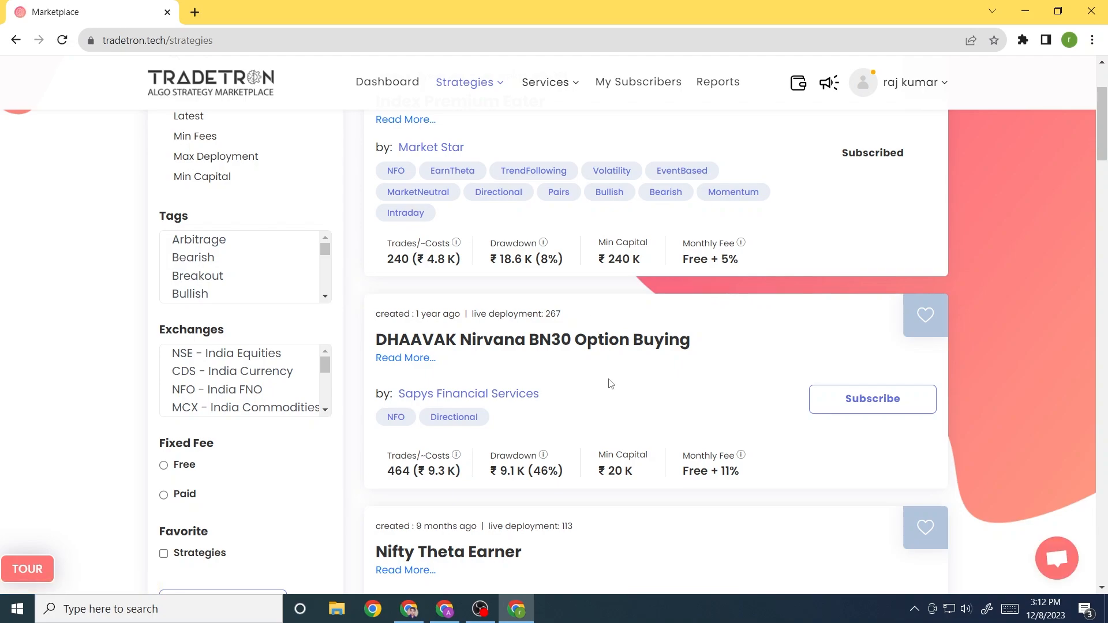
pyautogui.scroll(-1, 610, 384)
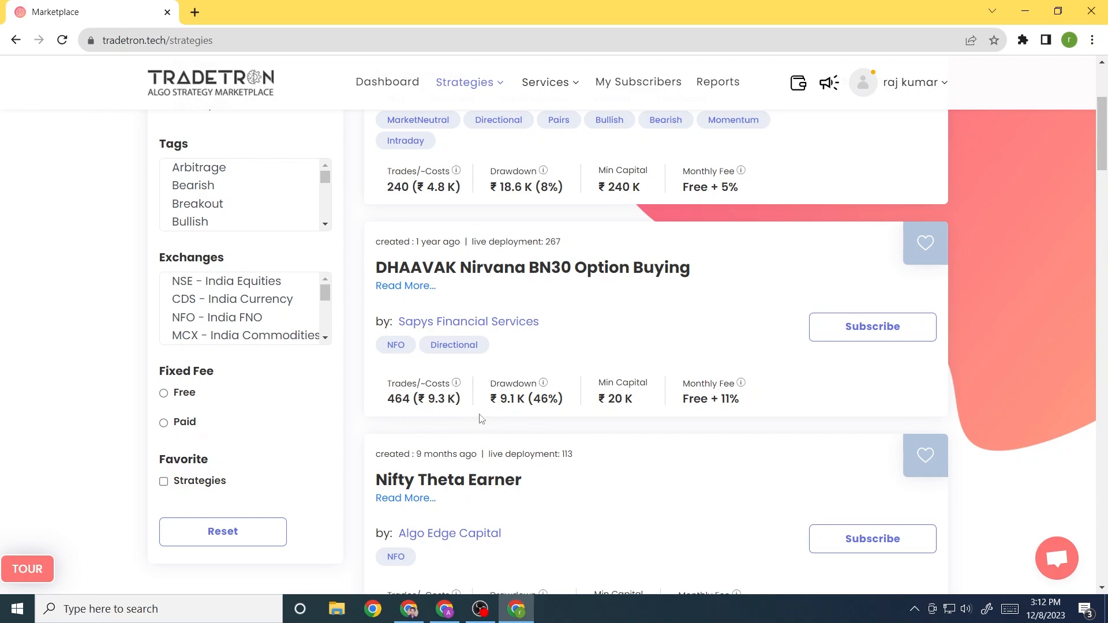
pyautogui.doubleClick(397, 401)
pyautogui.click(380, 403)
pyautogui.moveTo(562, 402); pyautogui.dragTo(490, 401)
pyautogui.click(486, 412)
pyautogui.moveTo(638, 402); pyautogui.dragTo(599, 402)
pyautogui.click(572, 414)
pyautogui.moveTo(493, 399); pyautogui.dragTo(565, 400)
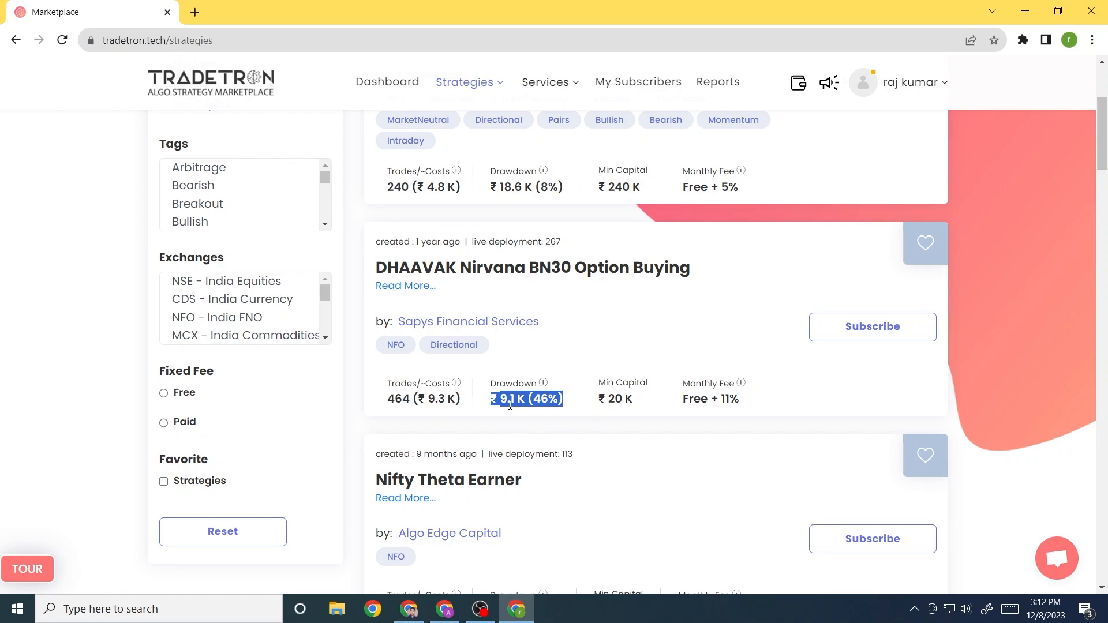
pyautogui.click(581, 405)
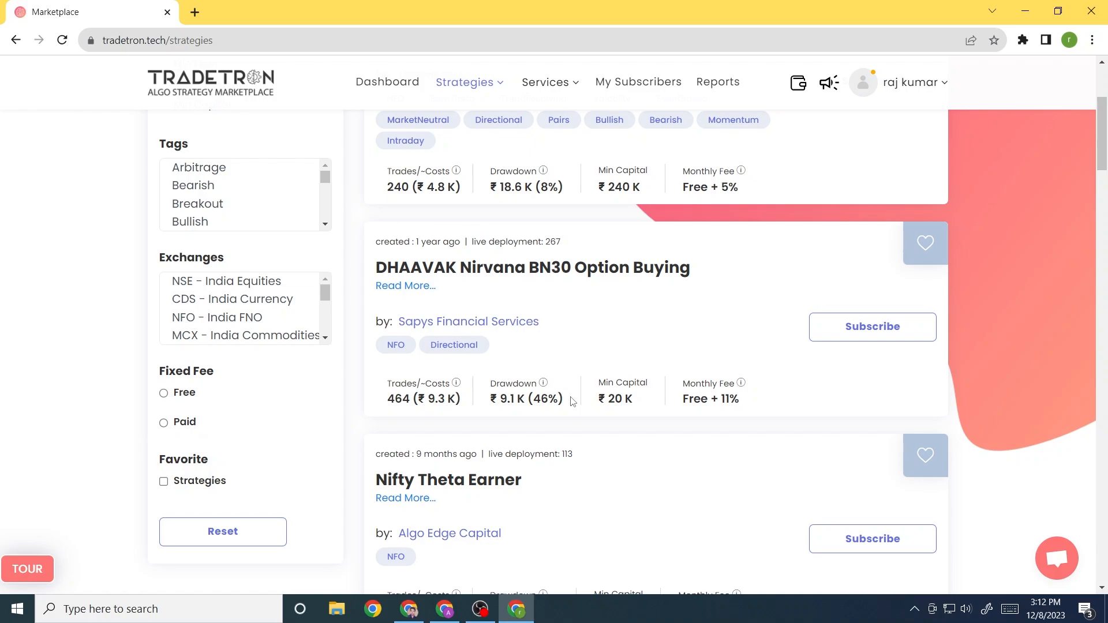
pyautogui.moveTo(685, 400); pyautogui.dragTo(751, 403)
pyautogui.click(758, 406)
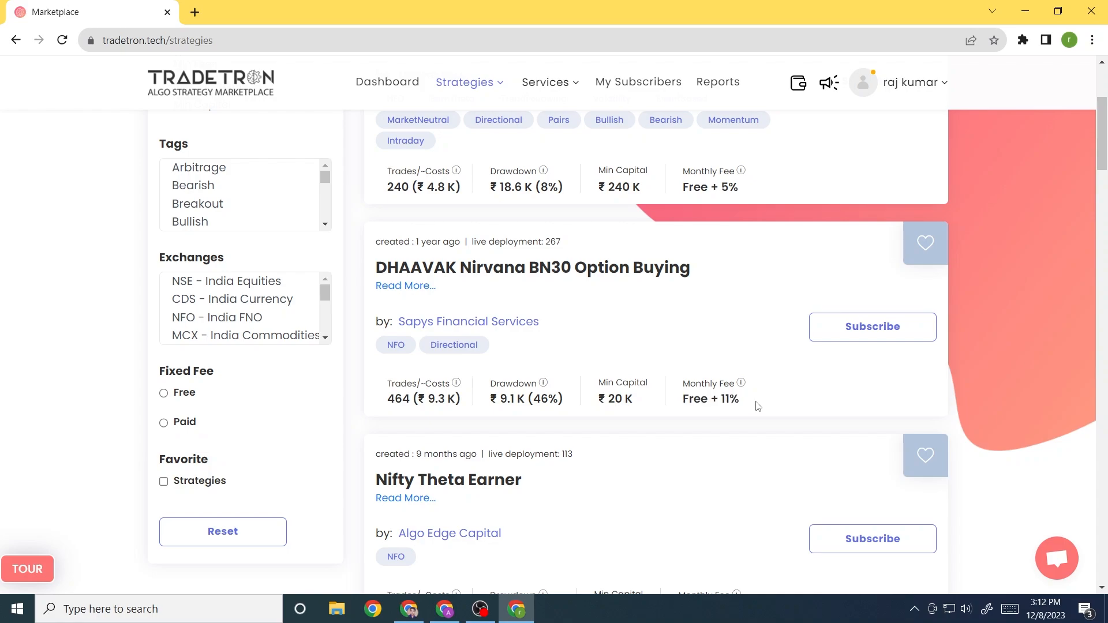
pyautogui.moveTo(708, 398); pyautogui.dragTo(737, 399)
pyautogui.click(695, 413)
pyautogui.click(756, 404)
pyautogui.moveTo(746, 404)
pyautogui.moveTo(745, 404); pyautogui.dragTo(723, 401)
pyautogui.scroll(-2, 599, 350)
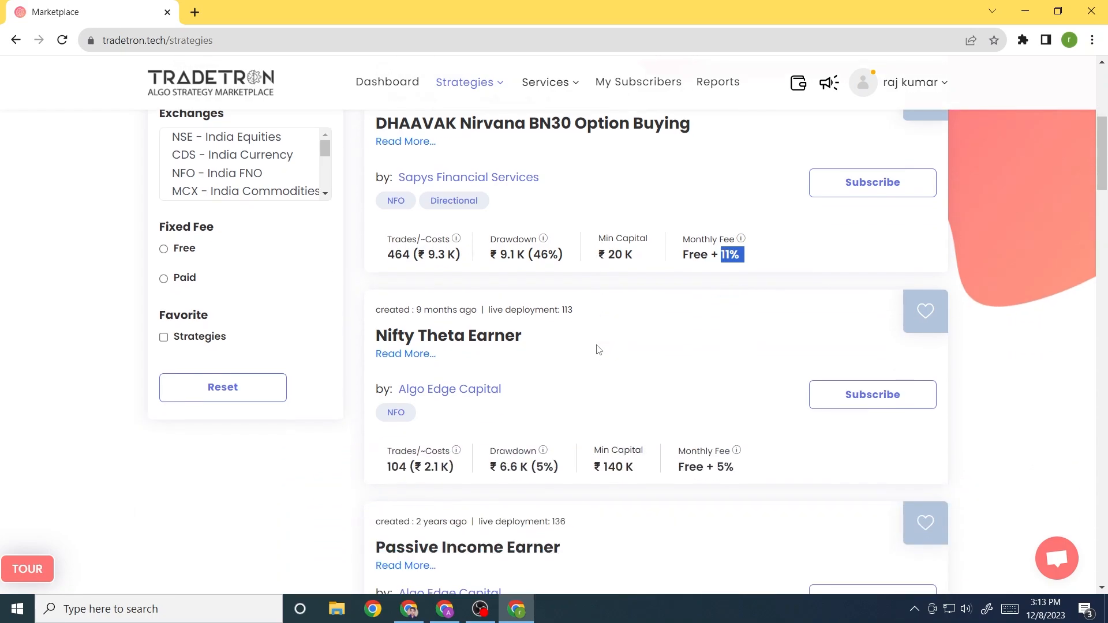
pyautogui.scroll(-1, 598, 350)
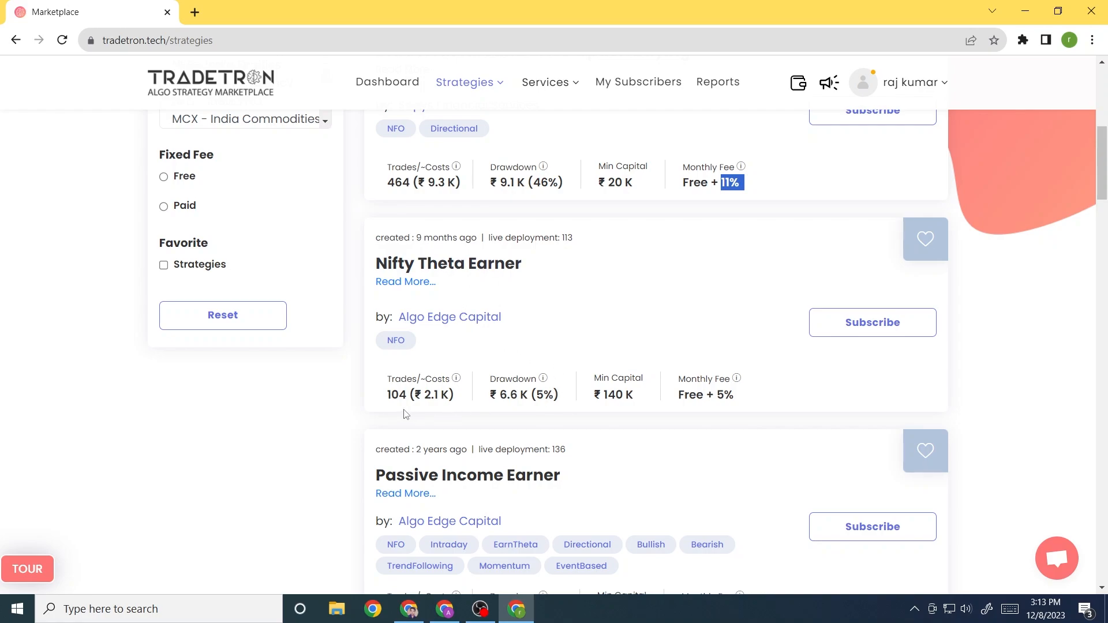
pyautogui.moveTo(385, 399); pyautogui.dragTo(462, 399)
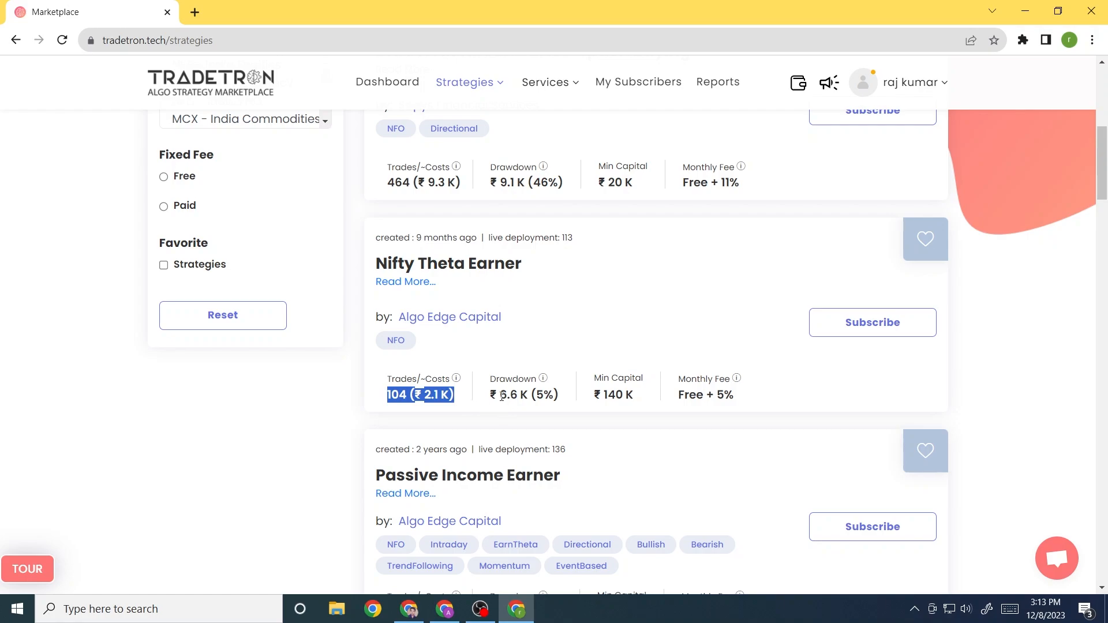
pyautogui.moveTo(500, 397); pyautogui.dragTo(645, 398)
pyautogui.click(646, 398)
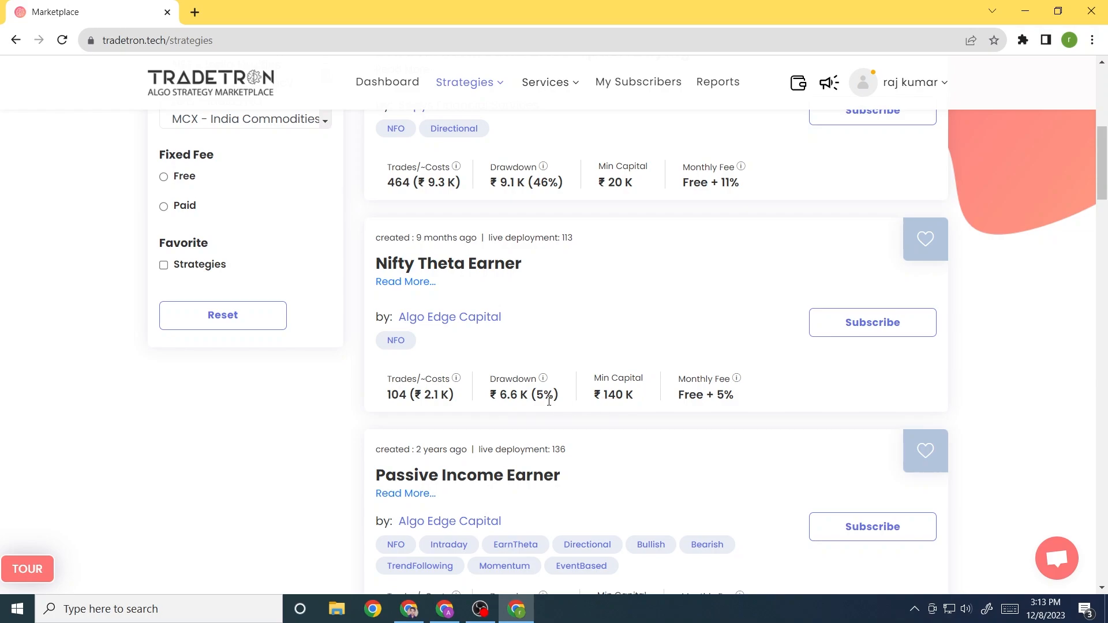
pyautogui.moveTo(680, 397); pyautogui.dragTo(734, 395)
pyautogui.moveTo(565, 238); pyautogui.dragTo(586, 240)
pyautogui.moveTo(418, 238); pyautogui.dragTo(478, 239)
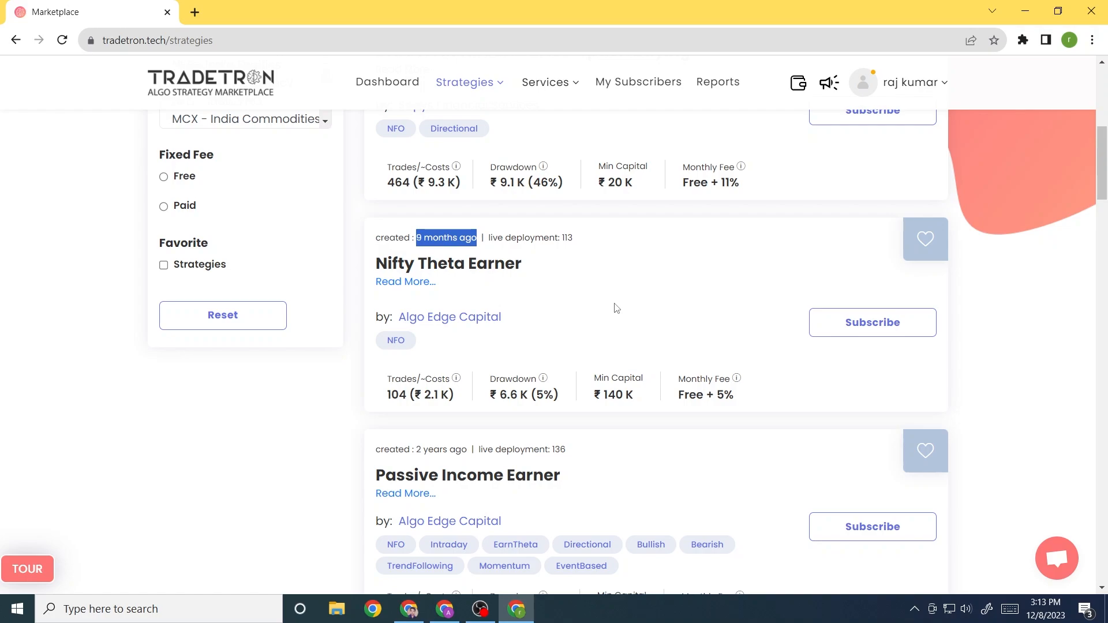
pyautogui.scroll(-1, 650, 355)
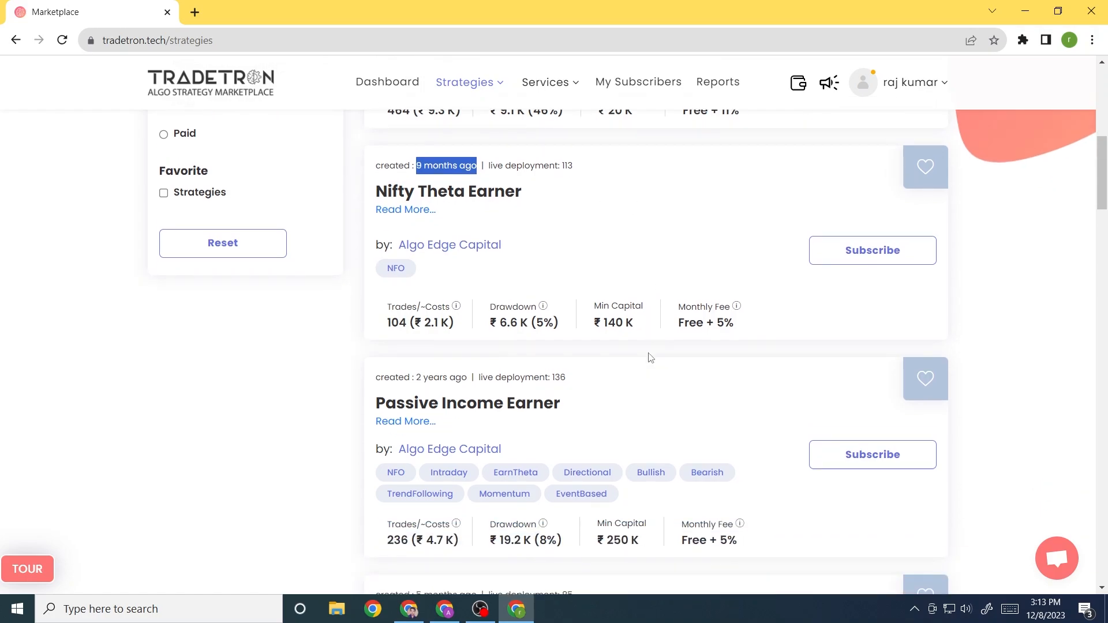
pyautogui.scroll(-2, 665, 397)
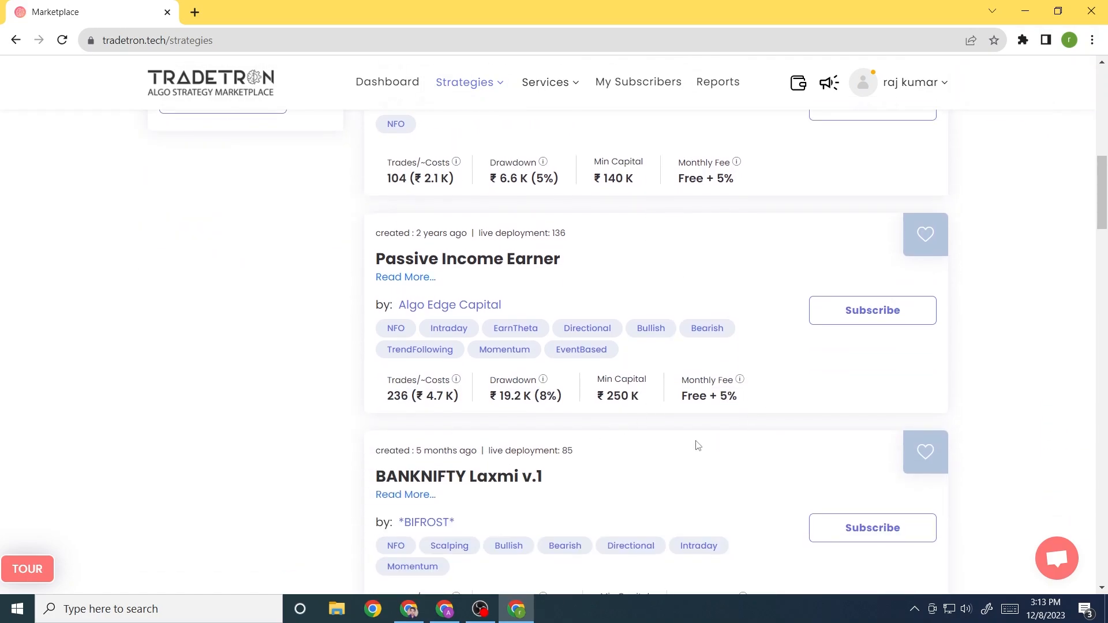
pyautogui.scroll(4, 697, 445)
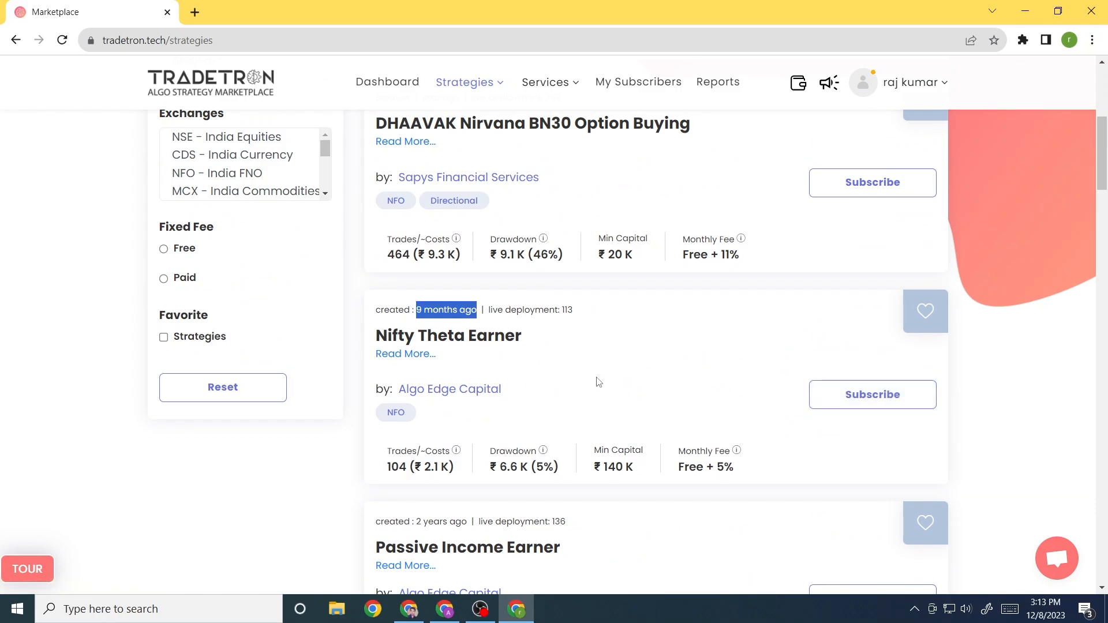
# Subscribe to Nifty Theta Earner and locate its card under My Strategies
pyautogui.click(860, 395)
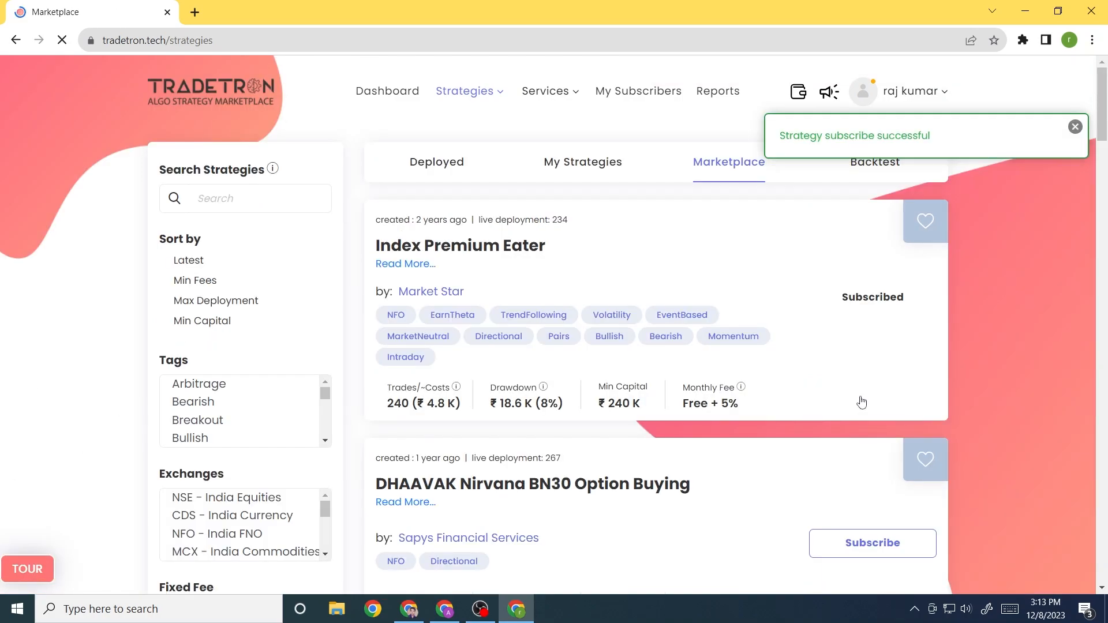
pyautogui.click(579, 171)
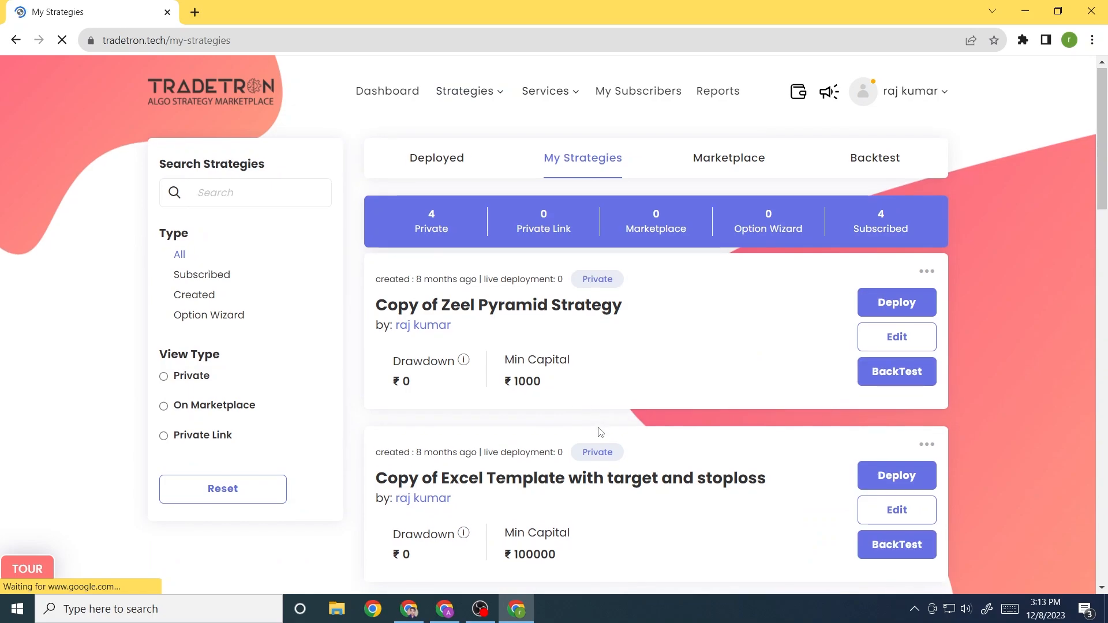
pyautogui.scroll(-9, 601, 432)
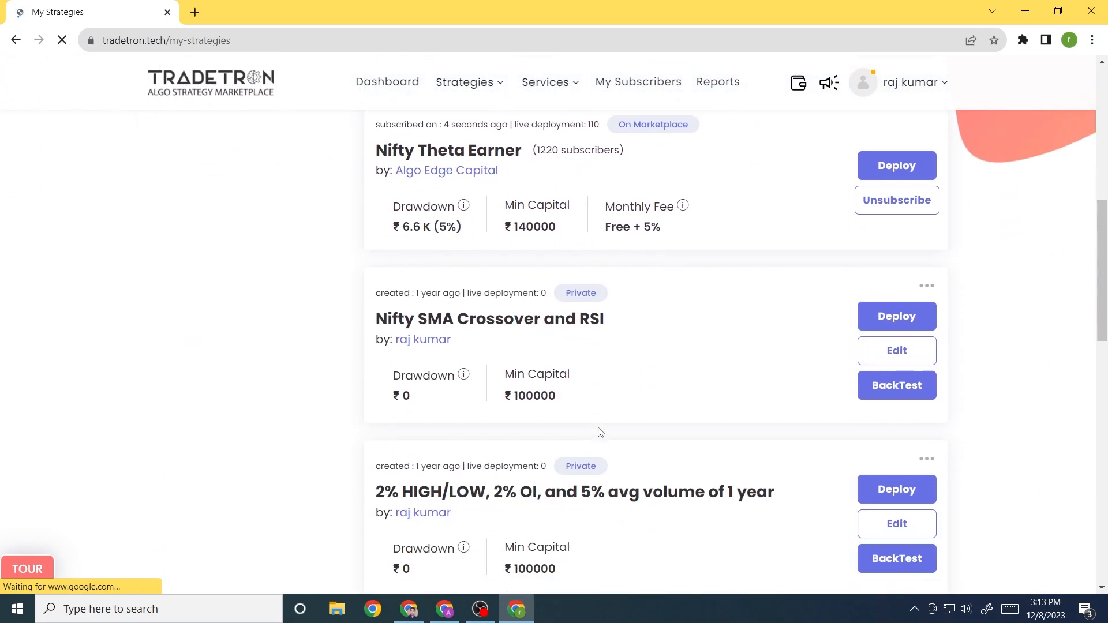
pyautogui.scroll(3, 601, 432)
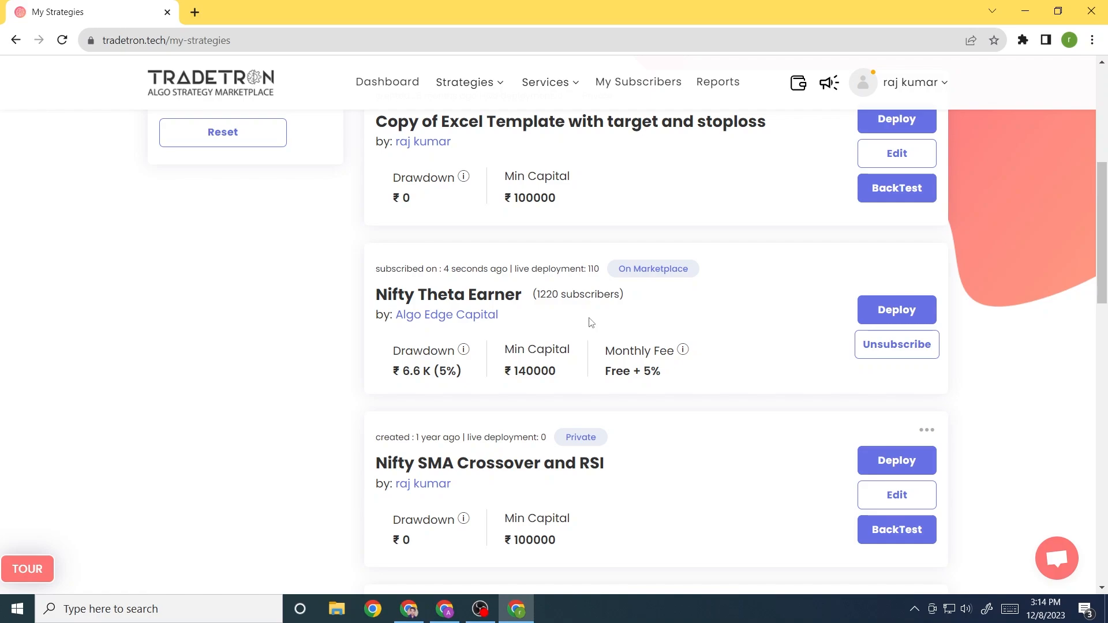
# Open Deploy for Nifty Theta Earner, keeping Paper Trading and multiplier 1x (capital 140000)
pyautogui.click(895, 316)
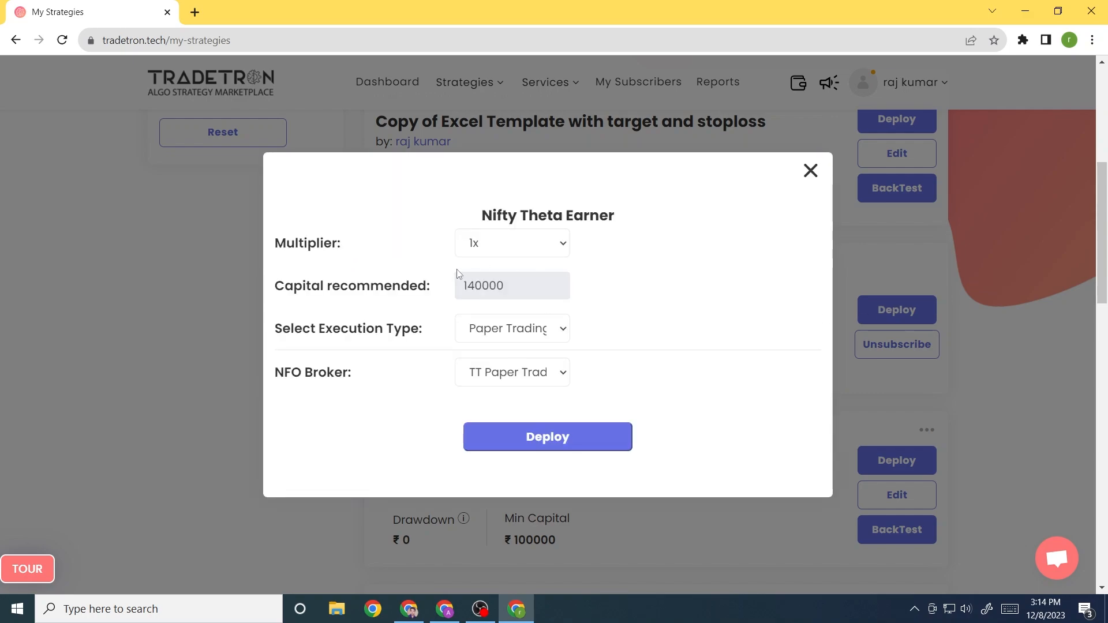
pyautogui.click(510, 335)
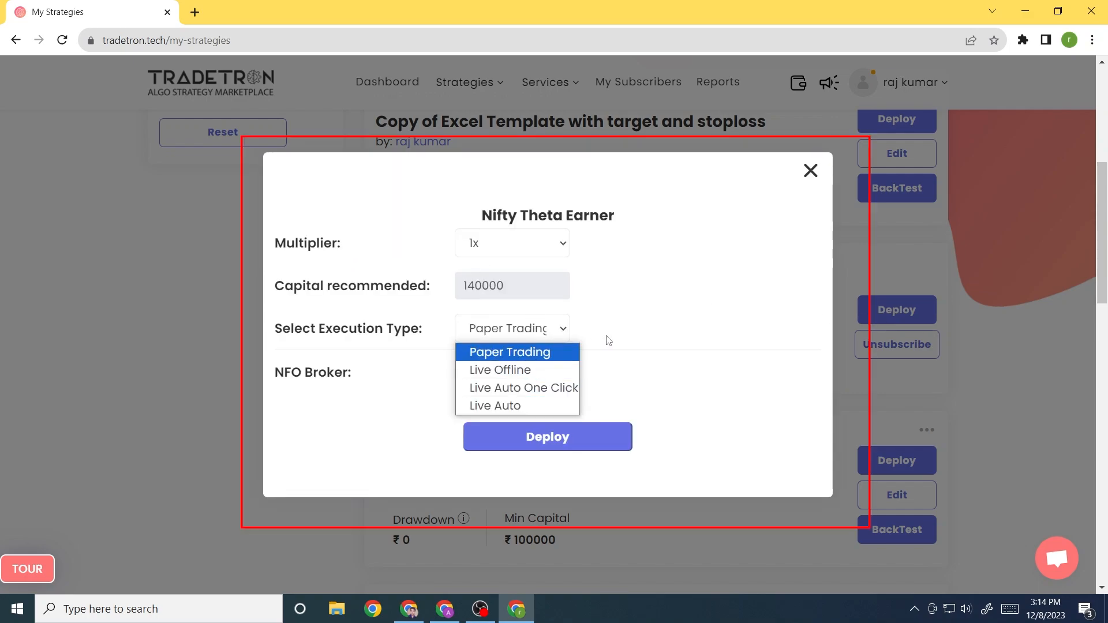
pyautogui.click(583, 287)
pyautogui.click(487, 250)
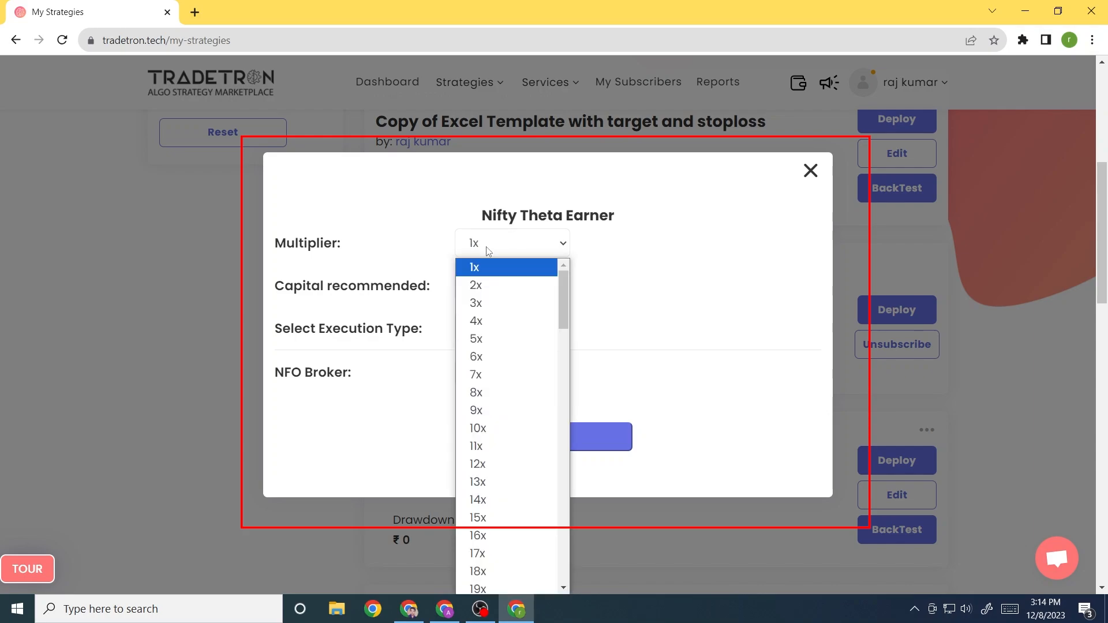
pyautogui.click(487, 249)
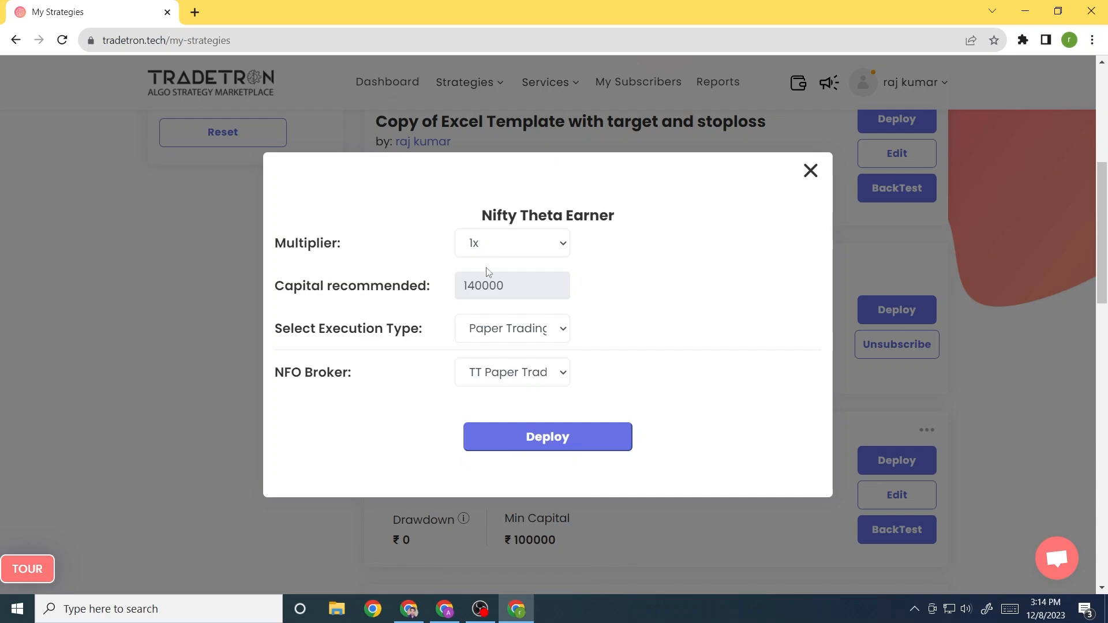
pyautogui.moveTo(504, 285); pyautogui.dragTo(476, 286)
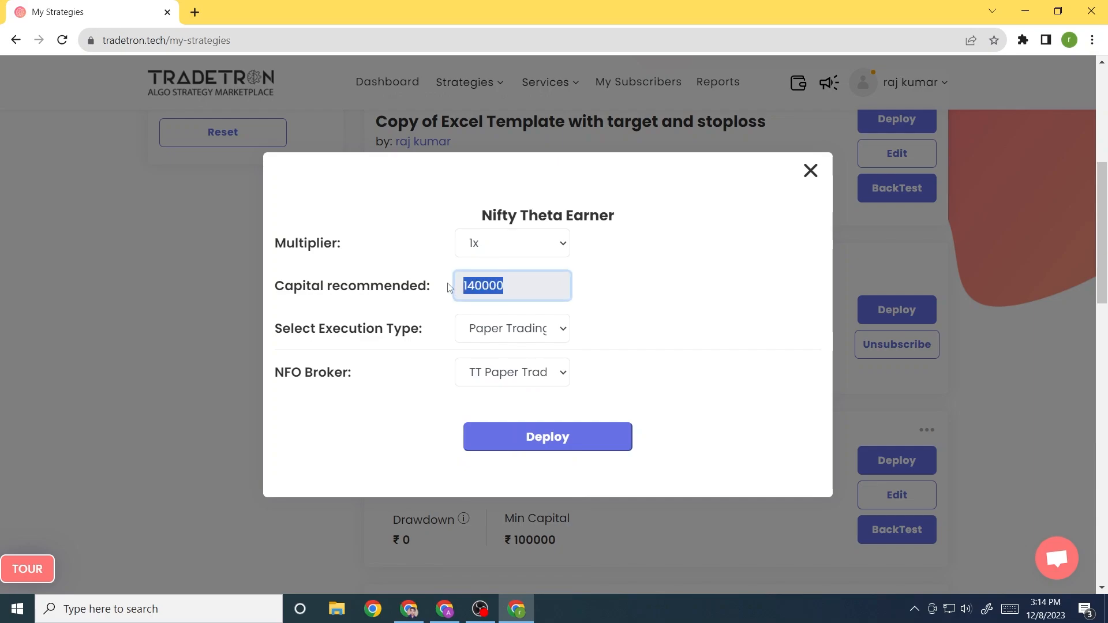
# Try multiplier 2x (280000) and 3x (420000), then set it back to 1x
pyautogui.click(512, 241)
pyautogui.click(499, 286)
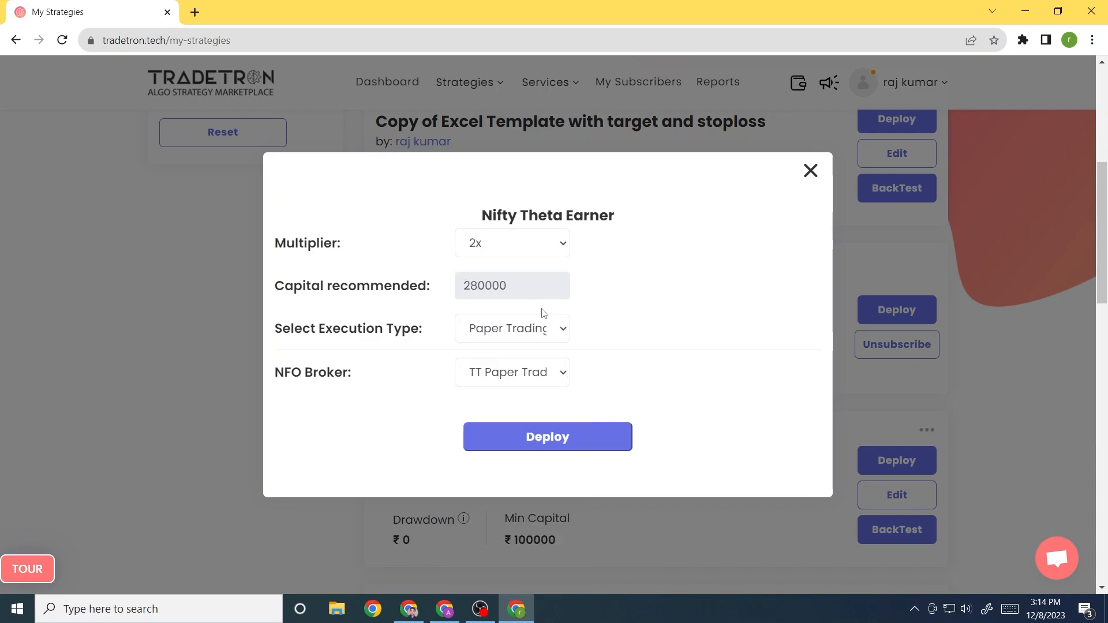
pyautogui.moveTo(497, 291); pyautogui.dragTo(436, 284)
pyautogui.click(512, 243)
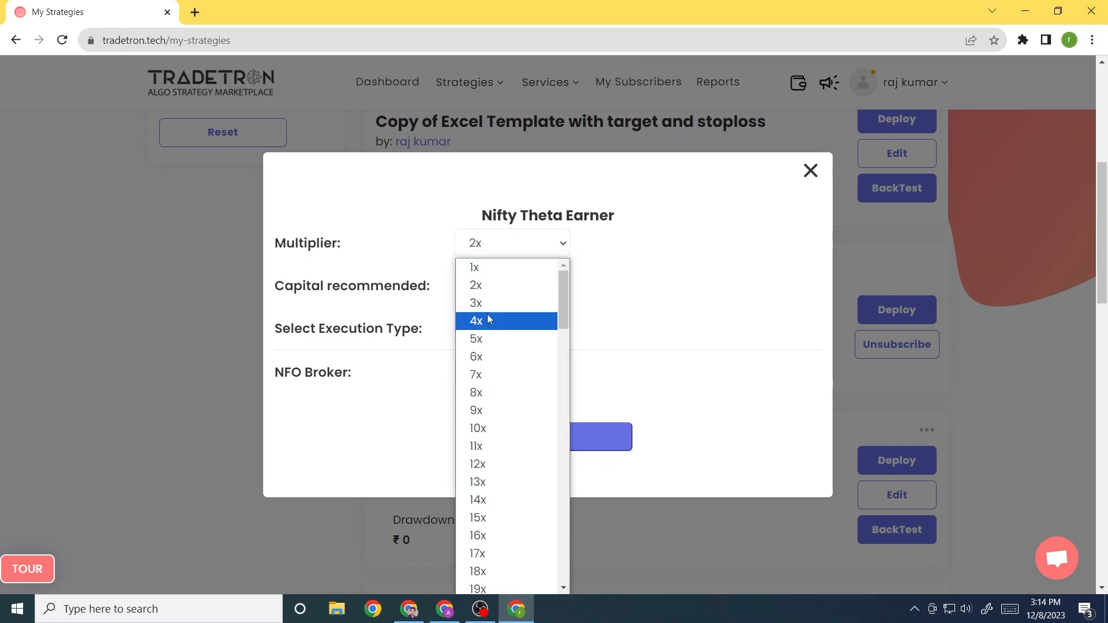
pyautogui.click(524, 299)
pyautogui.moveTo(529, 287); pyautogui.dragTo(456, 290)
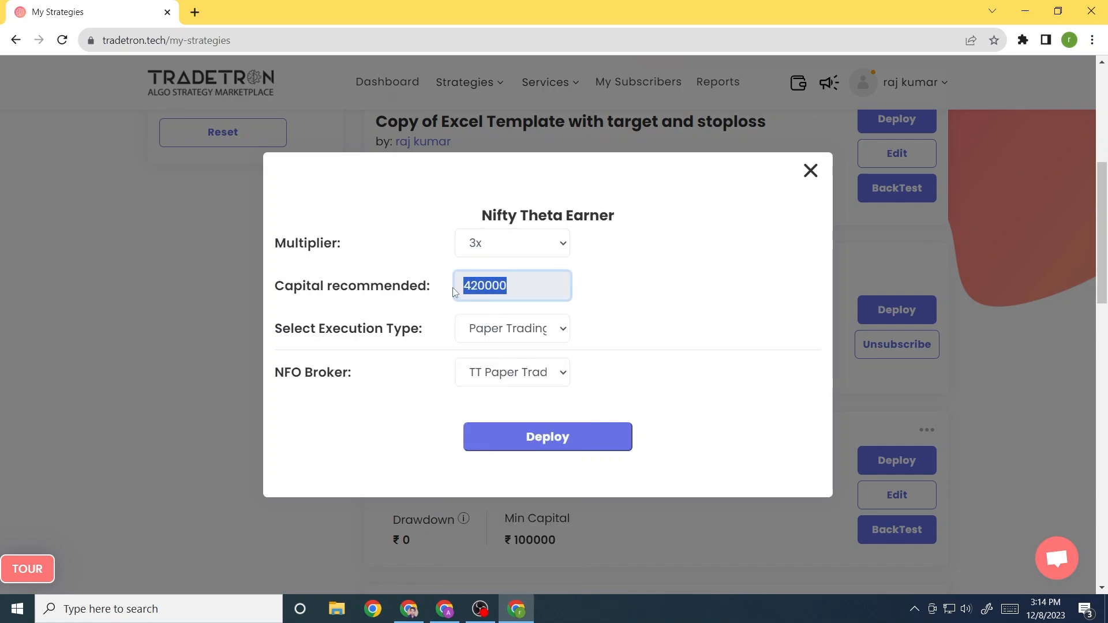
pyautogui.click(500, 242)
pyautogui.click(504, 268)
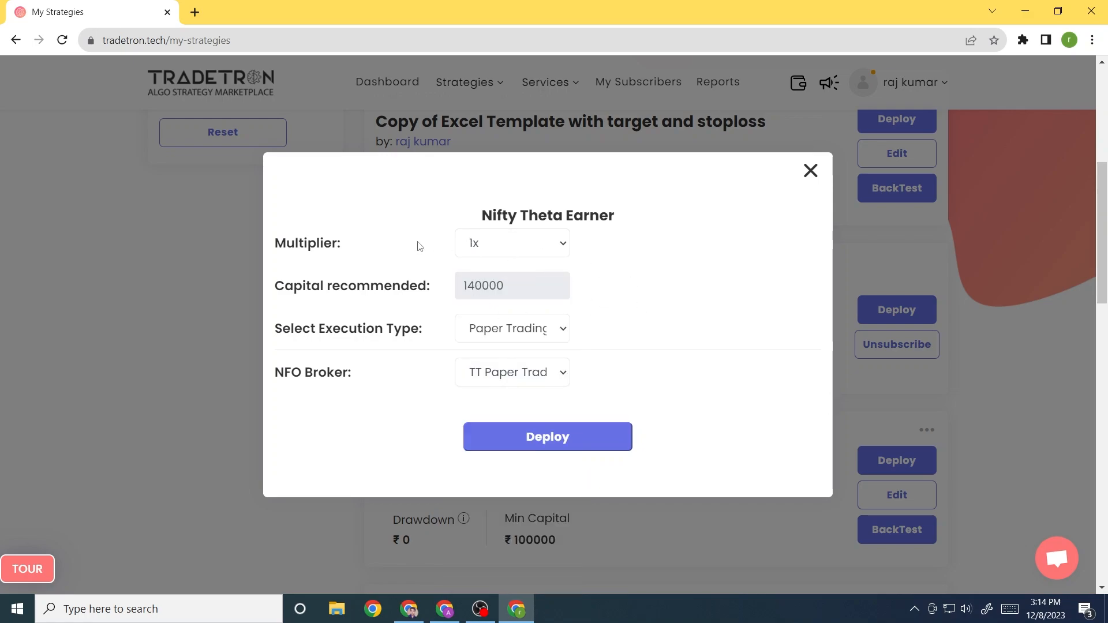
# Review the deploy options, keeping Paper Trading with TT Paper Trading as broker
pyautogui.click(511, 330)
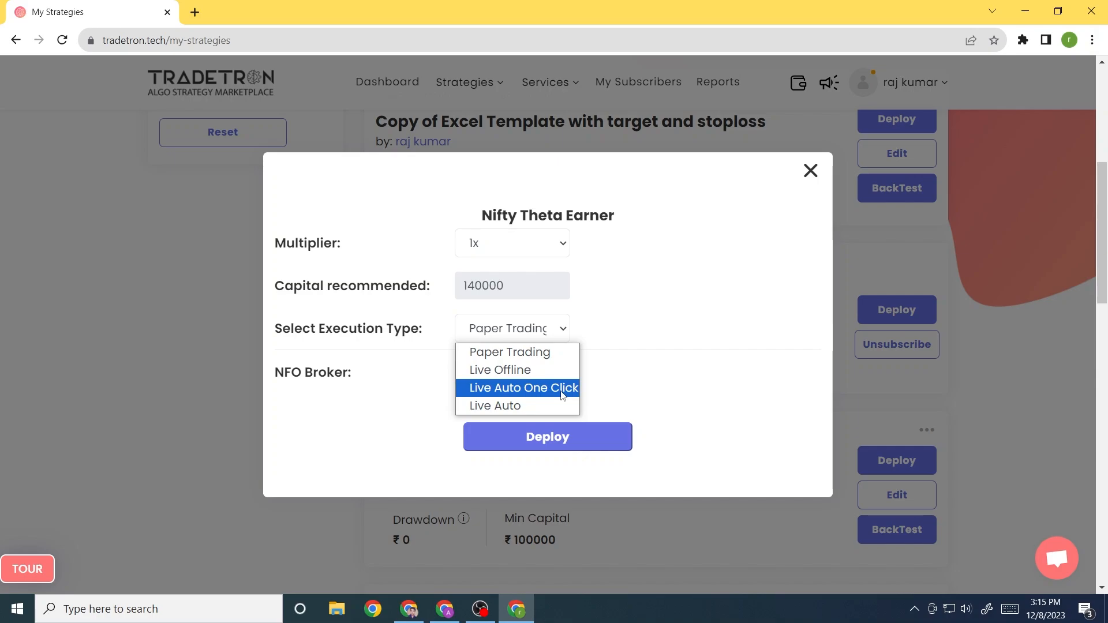
pyautogui.click(534, 354)
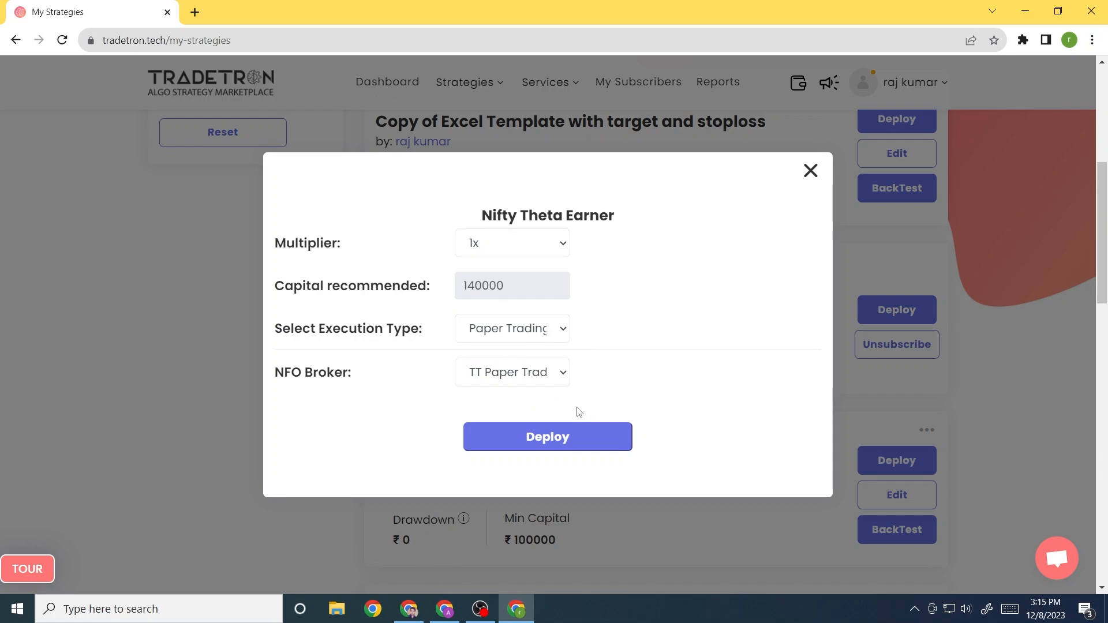
pyautogui.click(498, 376)
pyautogui.click(498, 376)
# Switch execution to Live Offline, find no live broker, and close the deploy dialog
pyautogui.click(511, 331)
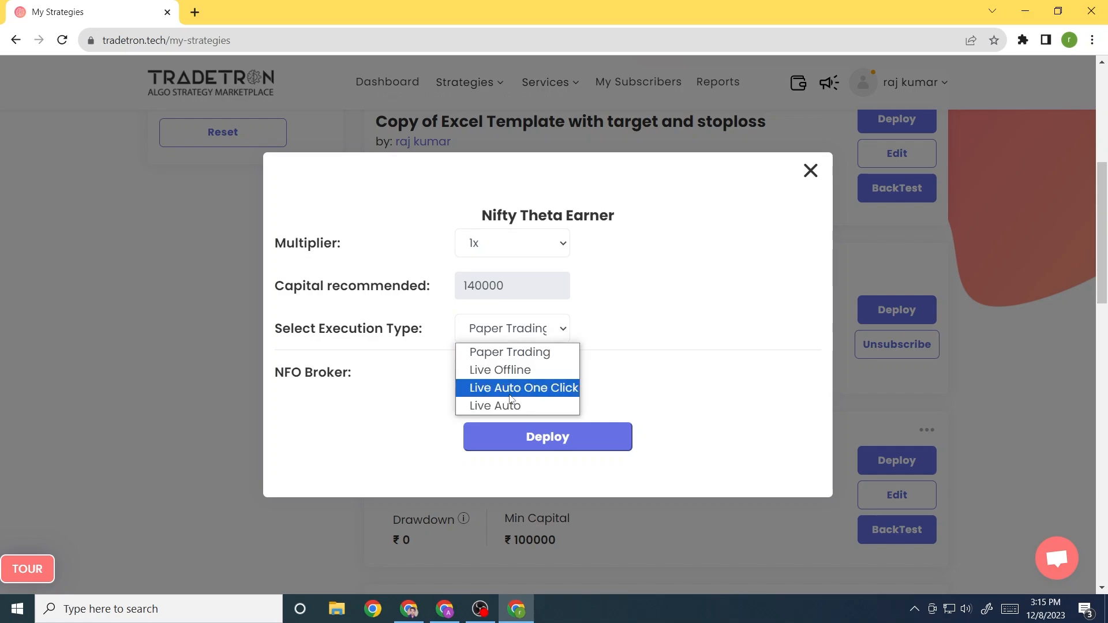
pyautogui.click(513, 371)
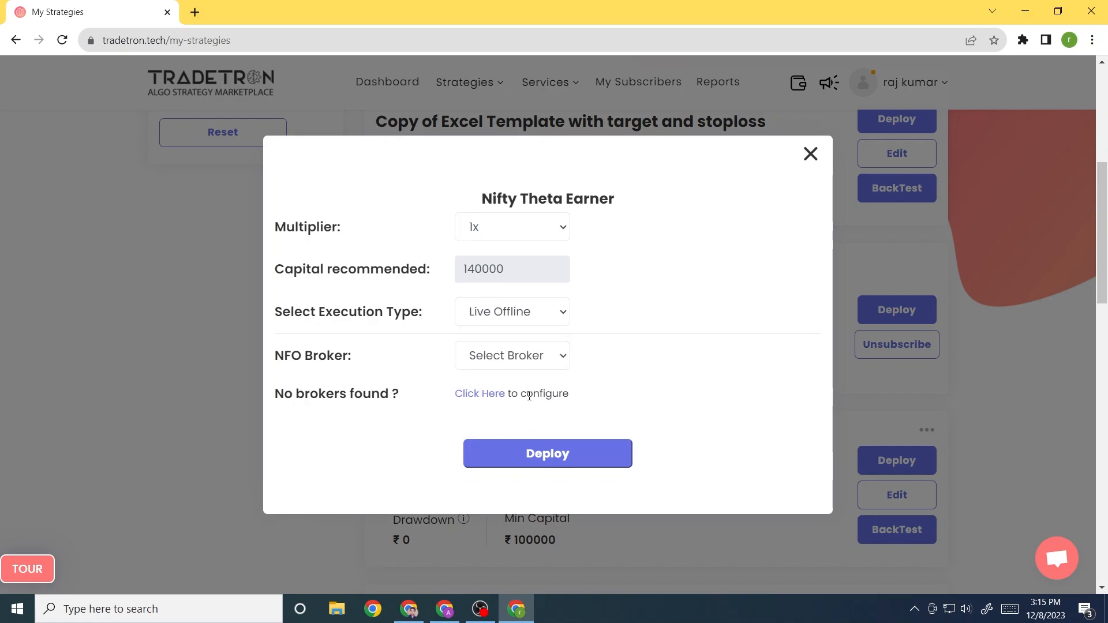
pyautogui.click(508, 360)
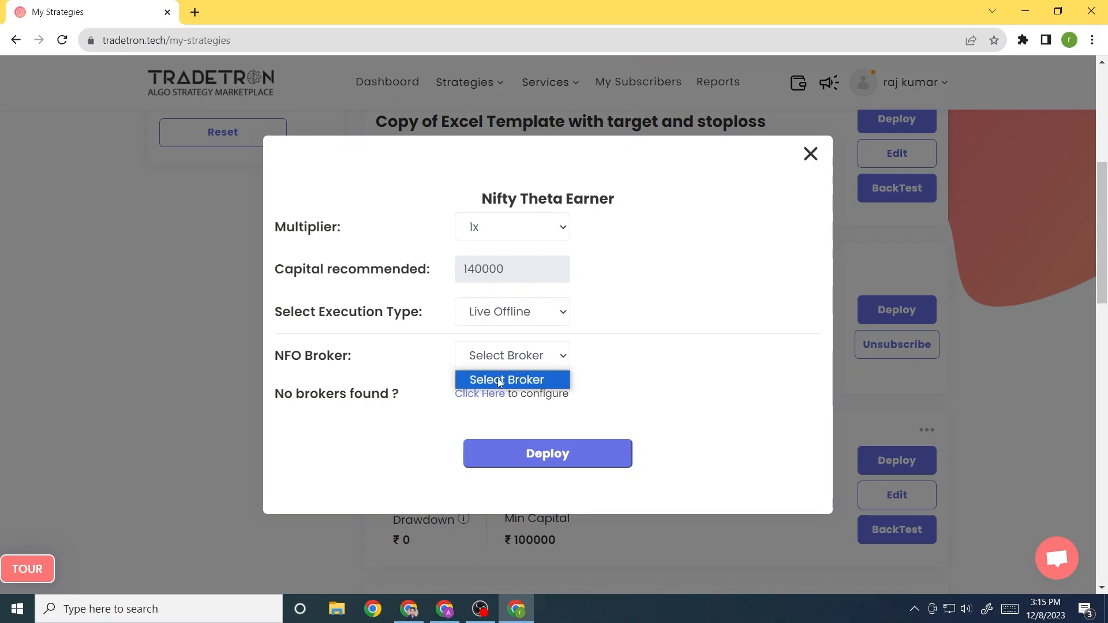
pyautogui.click(810, 155)
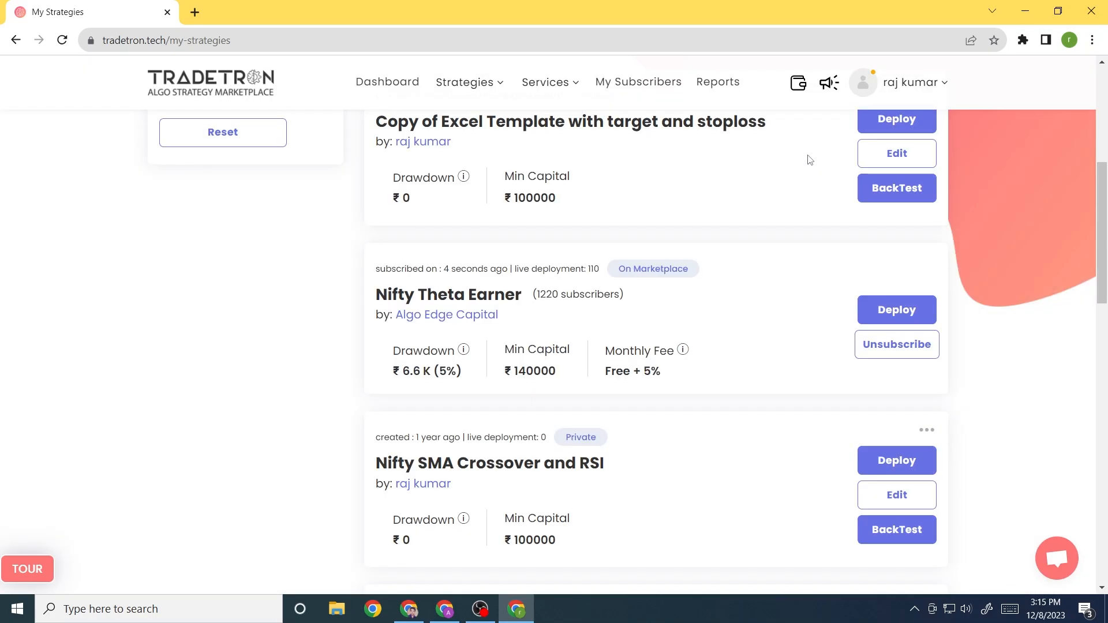
# In Broker & Exchanges, start adding a new broker and choose RMONEY
pyautogui.click(907, 81)
pyautogui.click(874, 167)
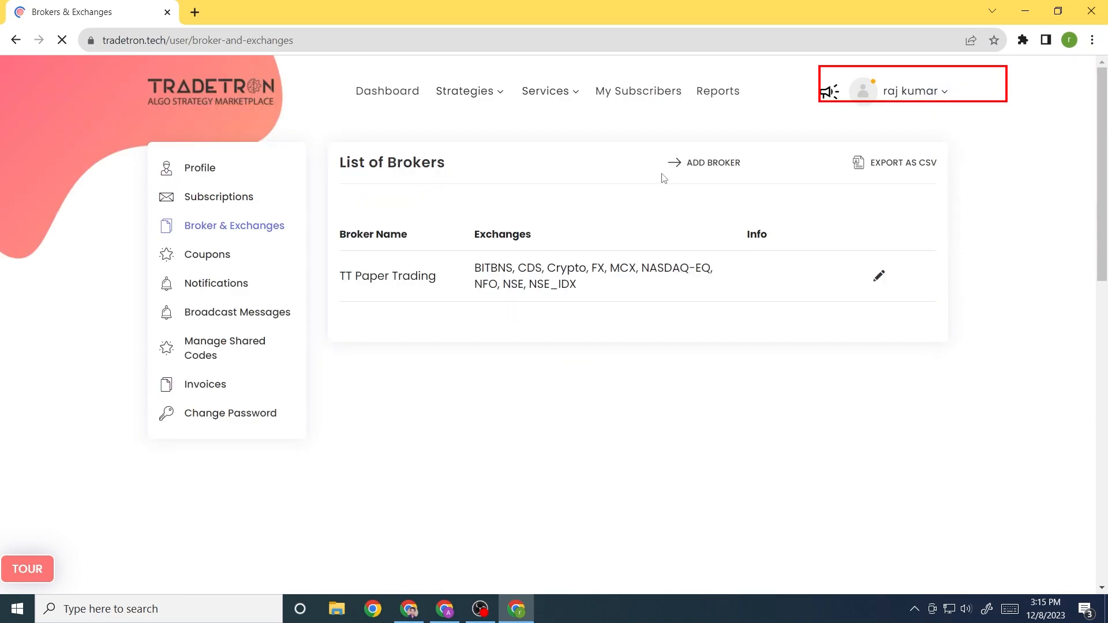
pyautogui.click(696, 166)
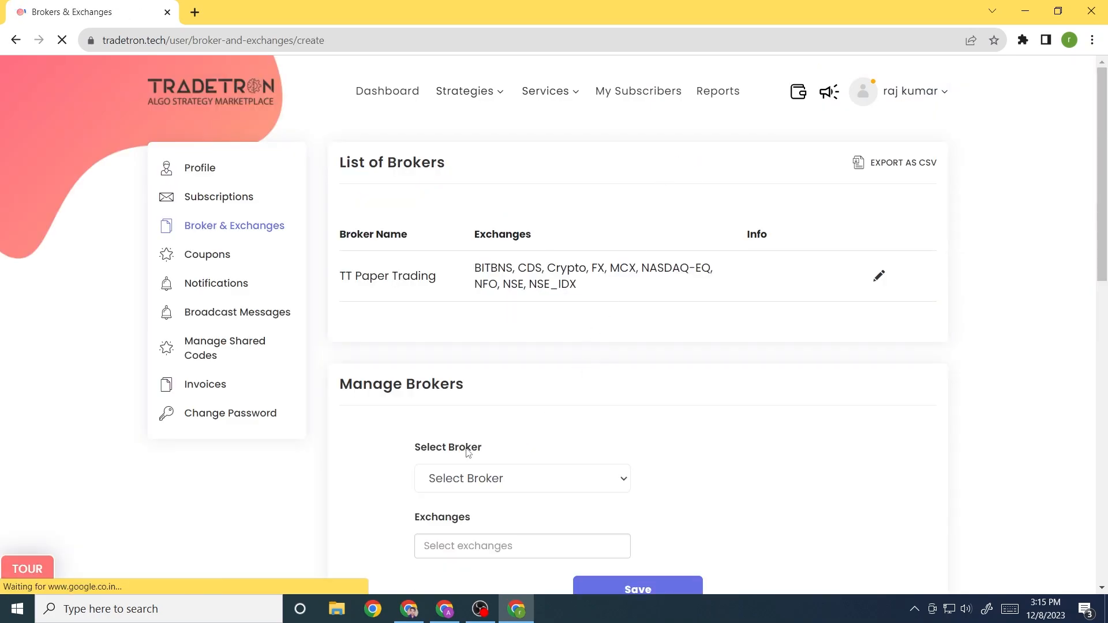
pyautogui.click(472, 484)
pyautogui.write('rm')
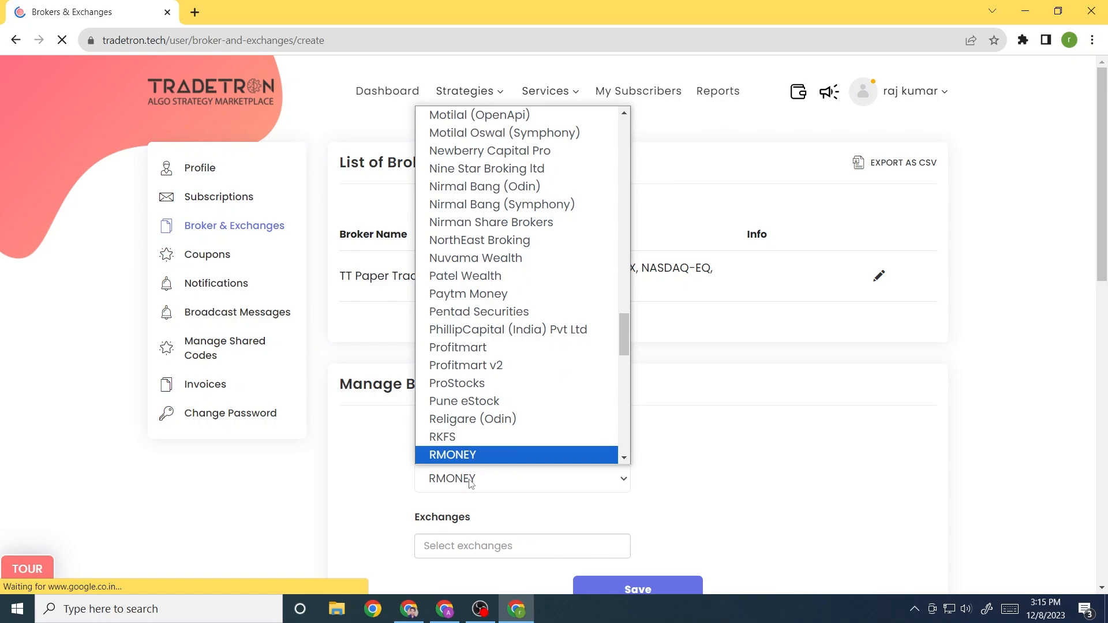
pyautogui.press('Return')
# Enter the RMONEY user ID, password and 2FA value, save, then open Deployed strategies
pyautogui.scroll(-2, 470, 485)
pyautogui.scroll(-2, 472, 484)
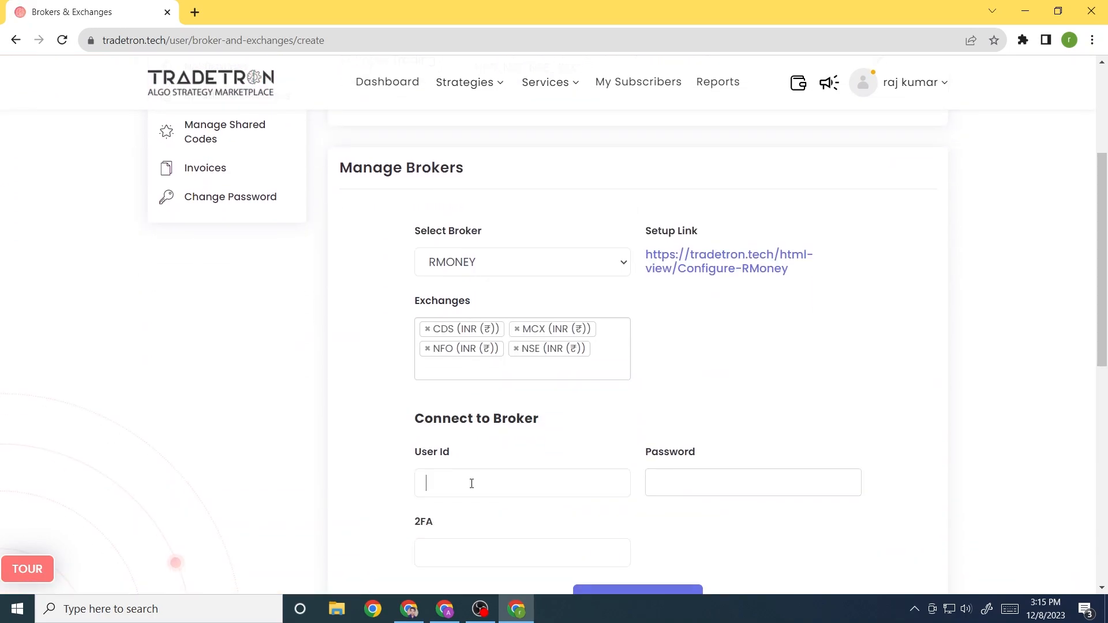
pyautogui.write('vij91')
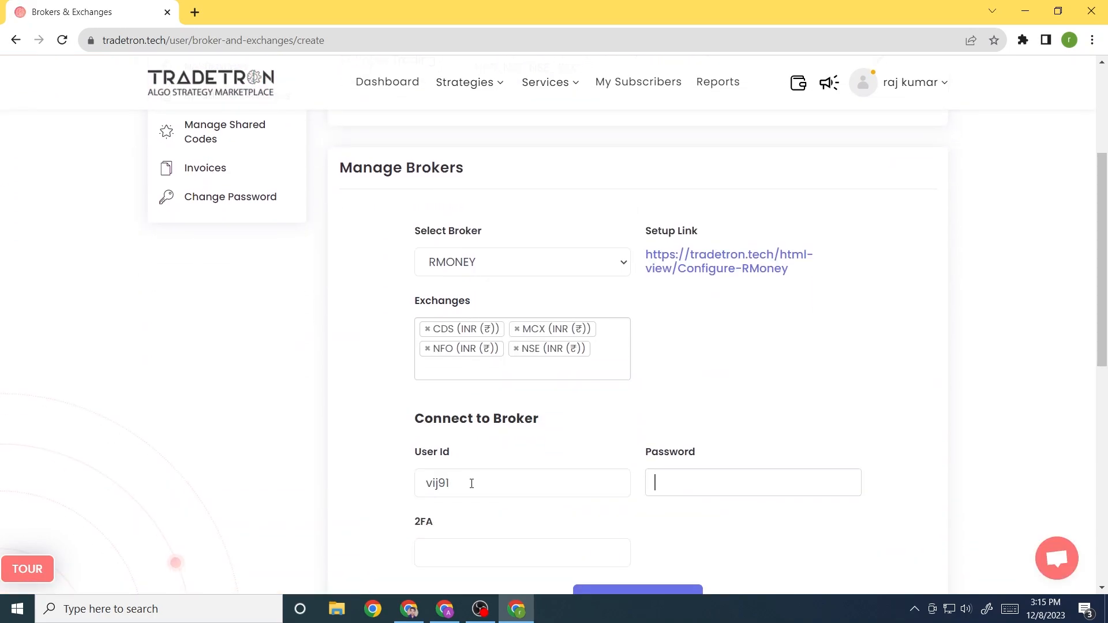
pyautogui.press('Tab')
pyautogui.write('•••••••')
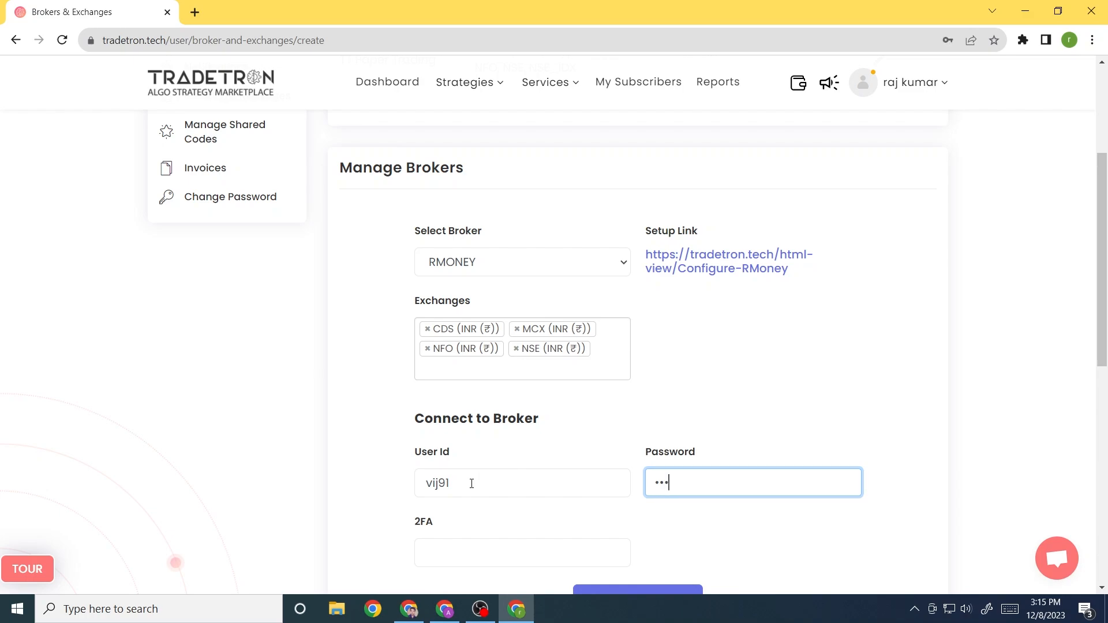
pyautogui.press('Tab')
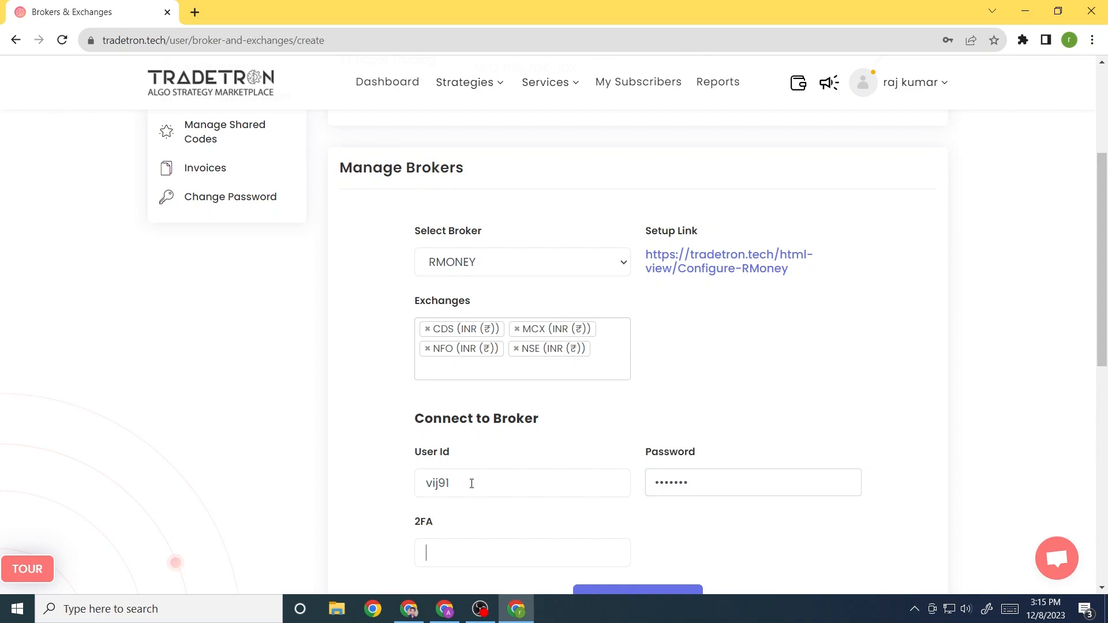
pyautogui.scroll(-3, 472, 484)
pyautogui.click(659, 446)
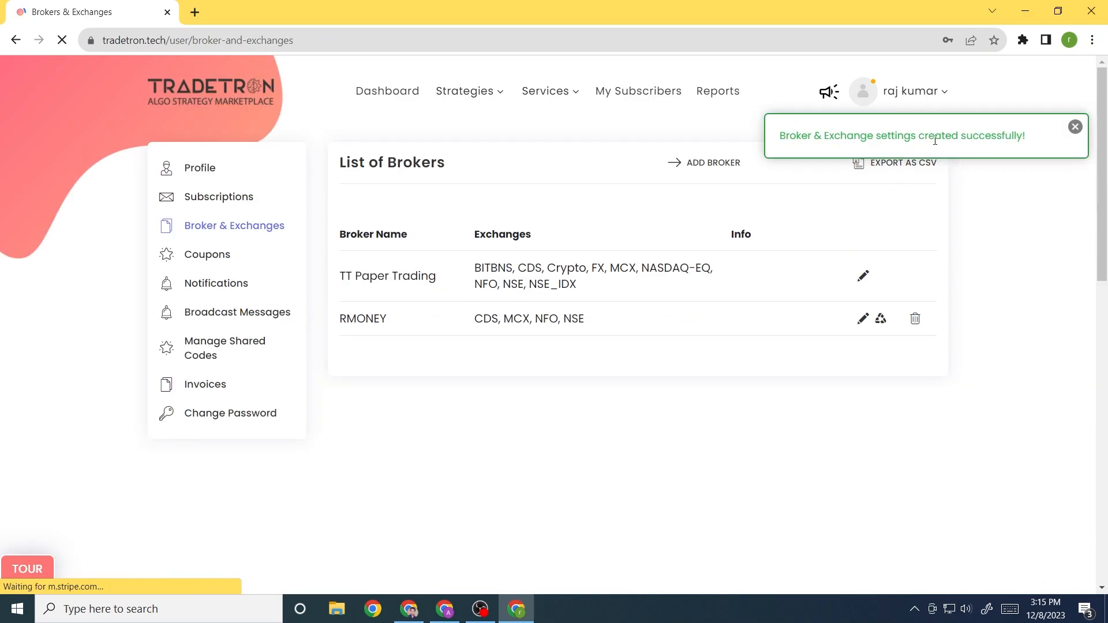
pyautogui.click(467, 93)
pyautogui.click(444, 173)
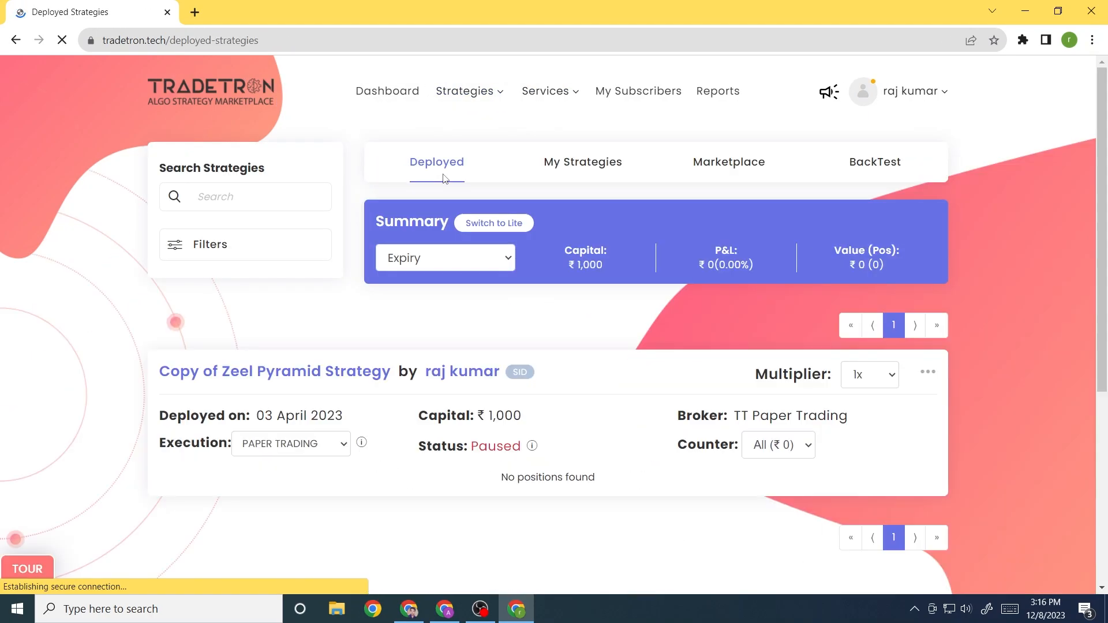
# From My Strategies, try deploying Nifty Theta Earner as Live Offline with RMONEY as NFO broker
pyautogui.click(593, 165)
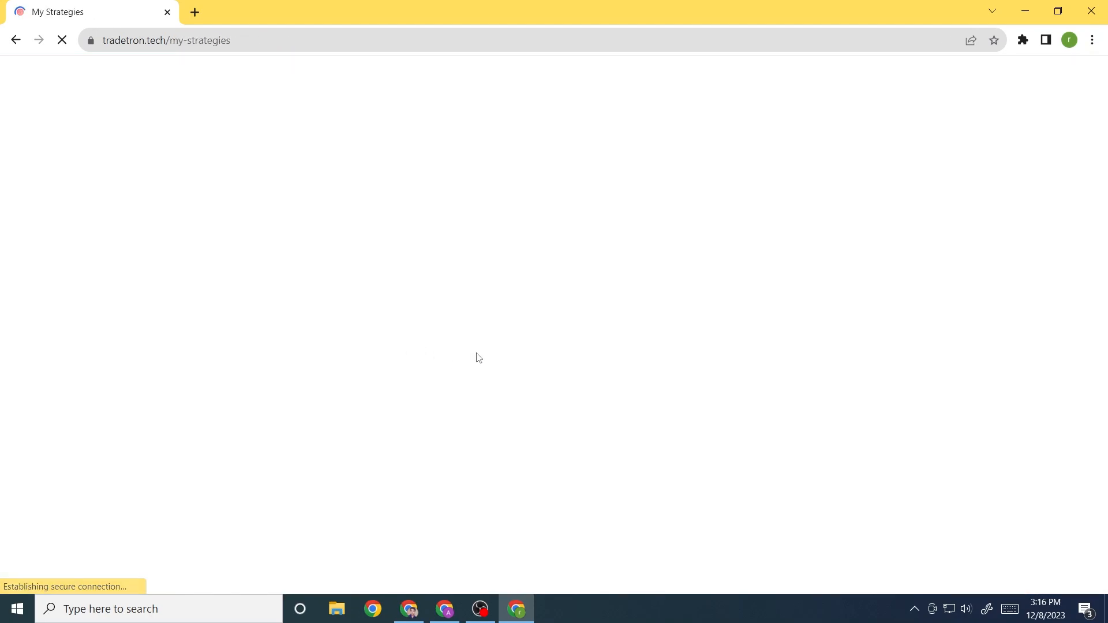
pyautogui.scroll(-4, 500, 366)
pyautogui.scroll(-4, 499, 366)
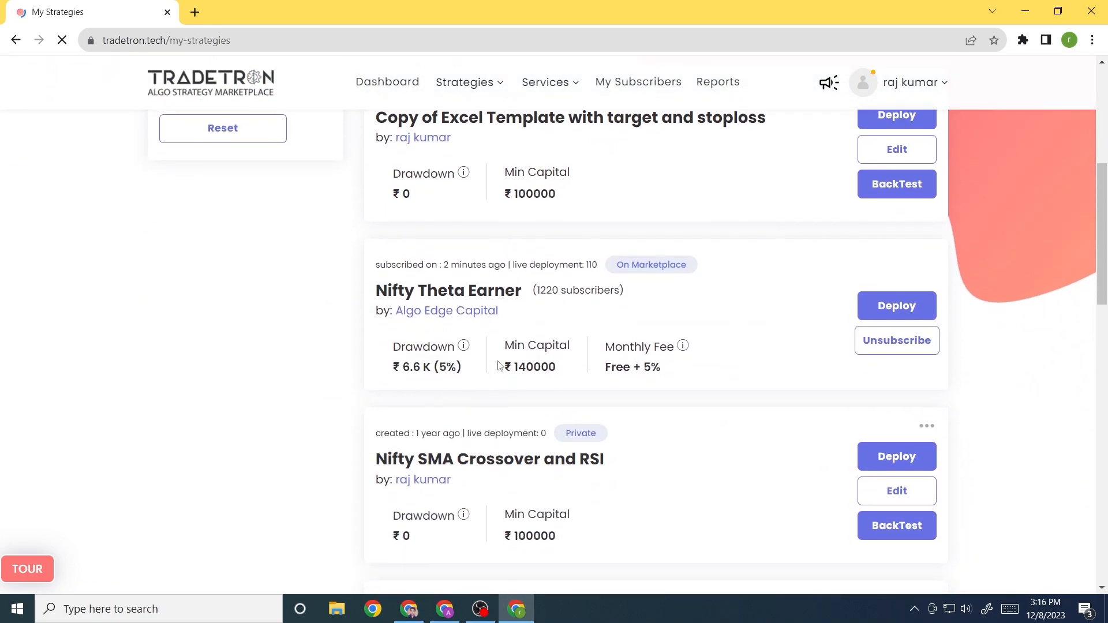
pyautogui.scroll(1, 500, 366)
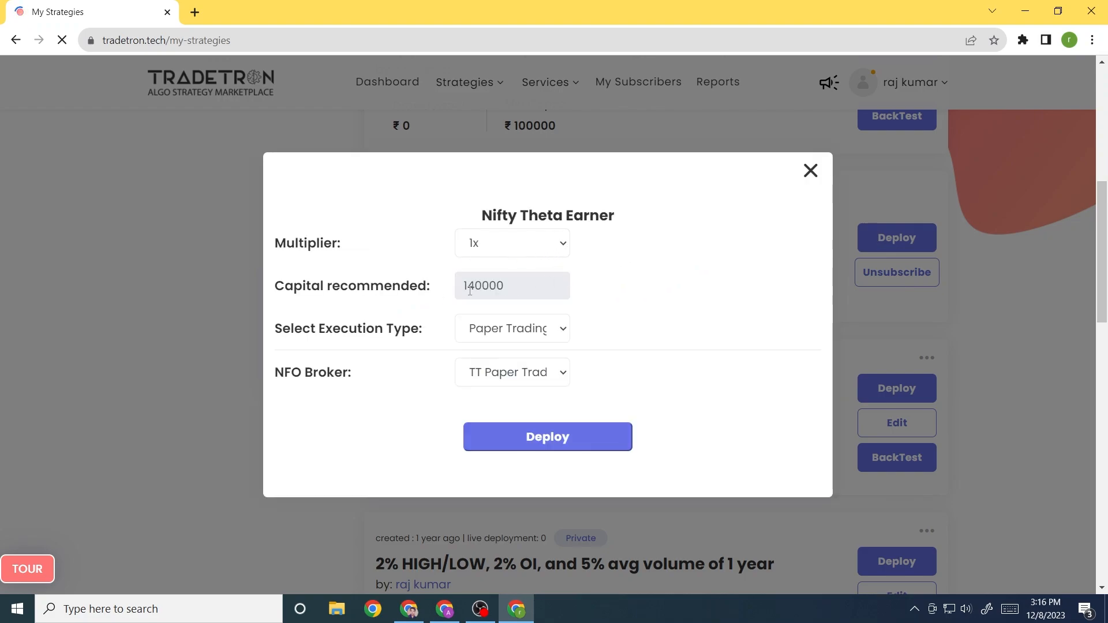
pyautogui.click(522, 334)
pyautogui.click(522, 370)
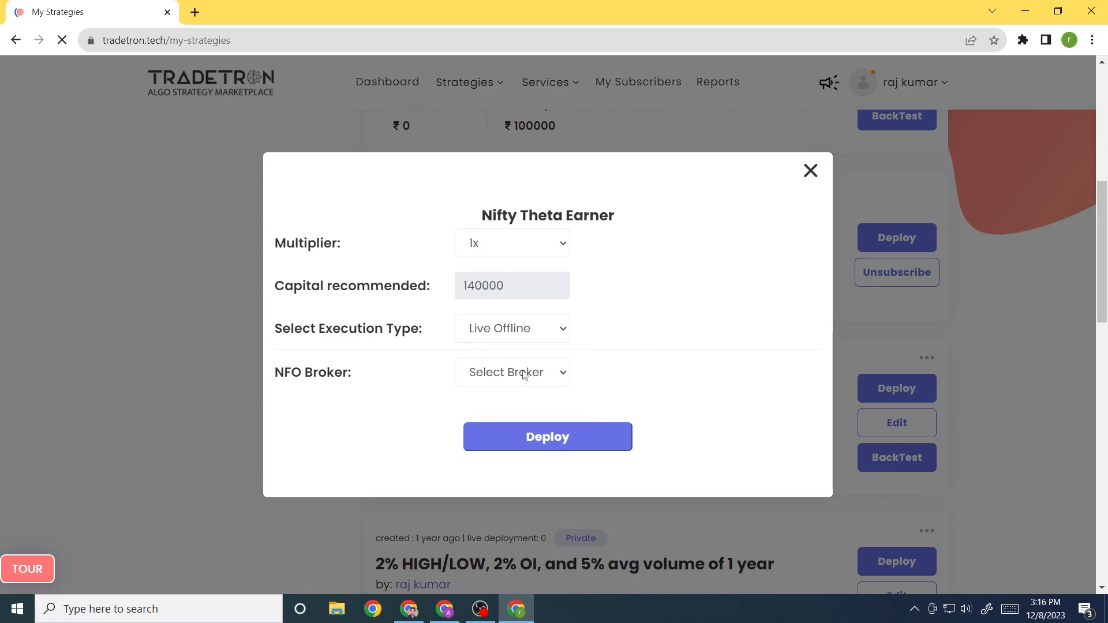
pyautogui.click(508, 375)
pyautogui.click(508, 413)
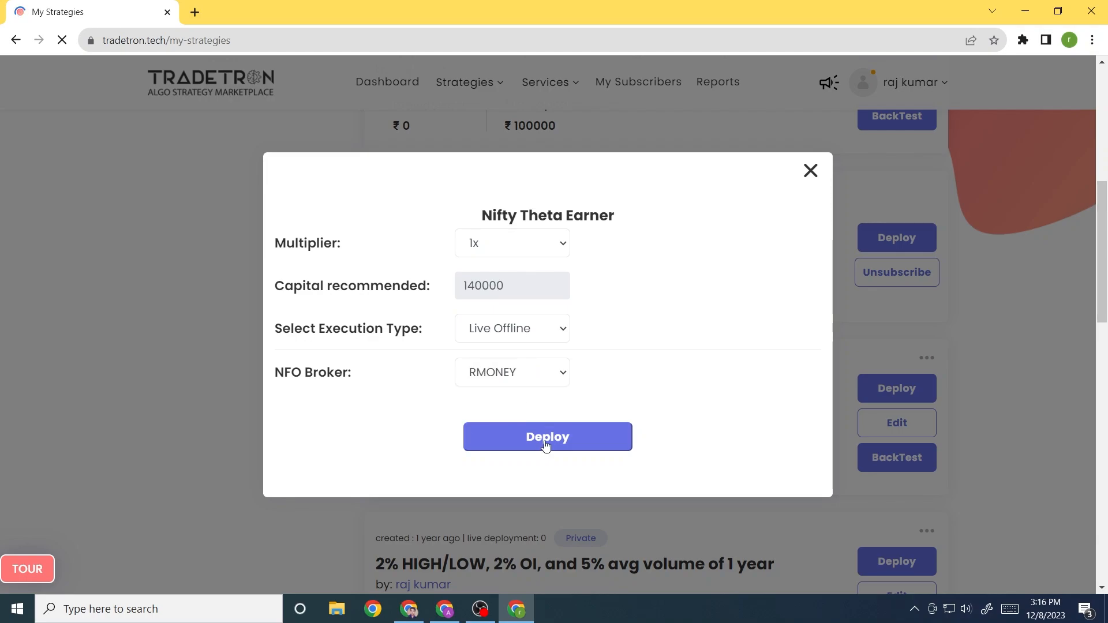
# Try Live Auto execution with RMONEY as the NFO broker instead
pyautogui.click(515, 327)
pyautogui.click(522, 410)
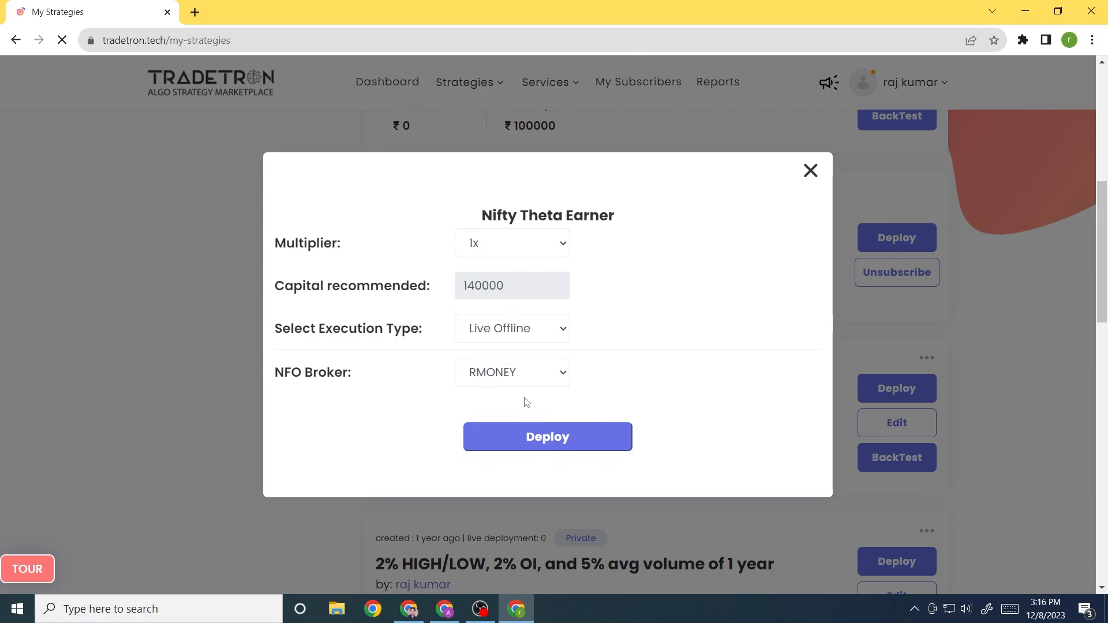
pyautogui.click(499, 374)
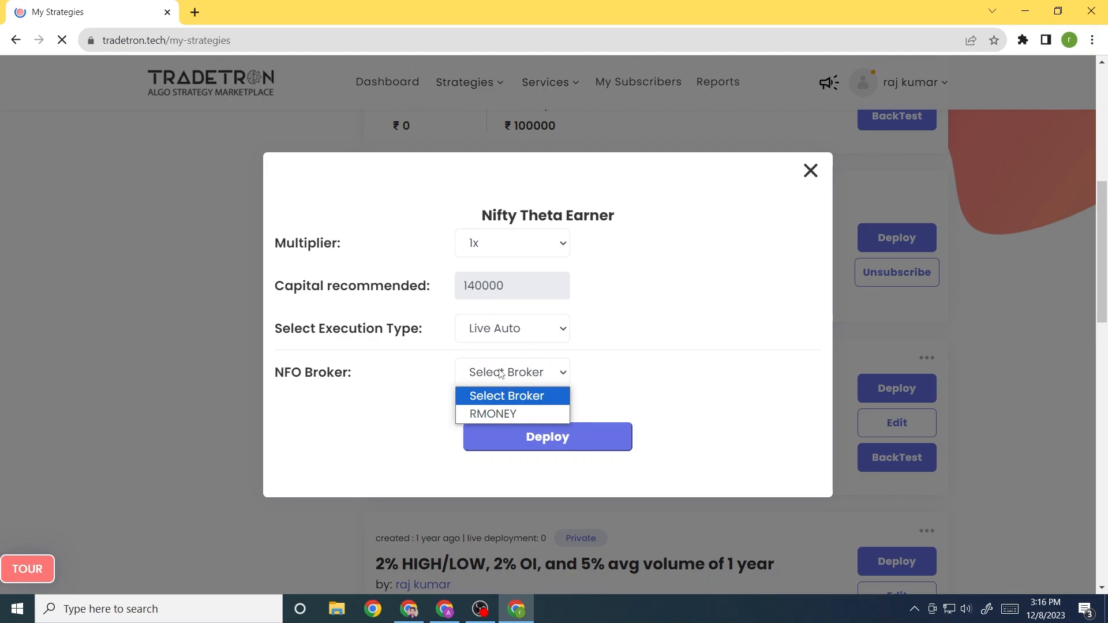
pyautogui.click(513, 414)
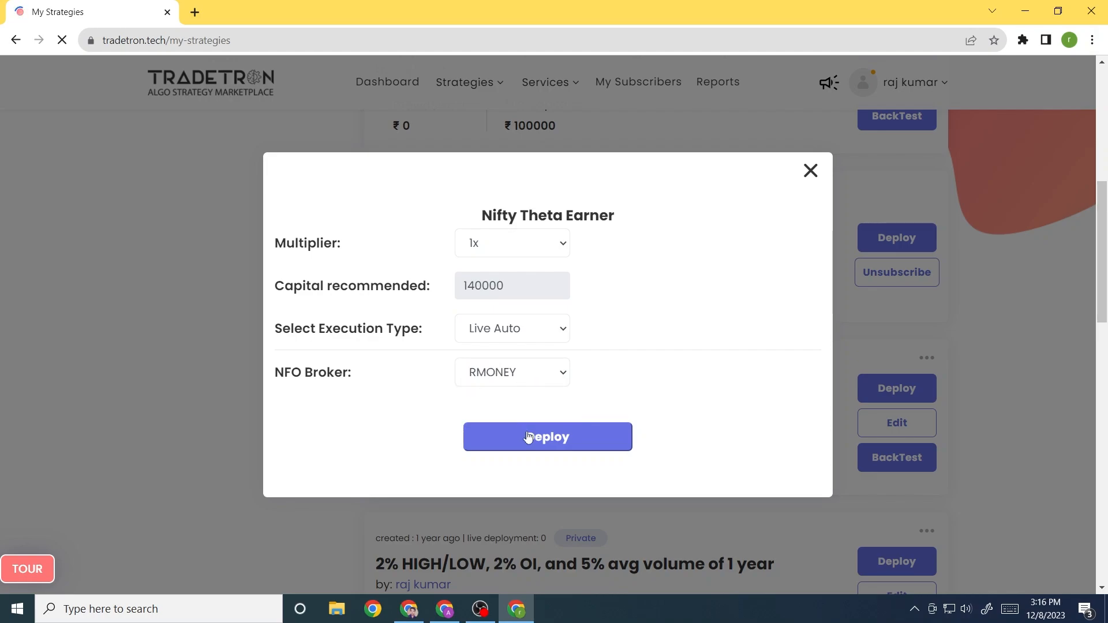
# Switch back to Paper Trading, deploy Nifty Theta Earner, and go to the deployed strategy
pyautogui.click(518, 333)
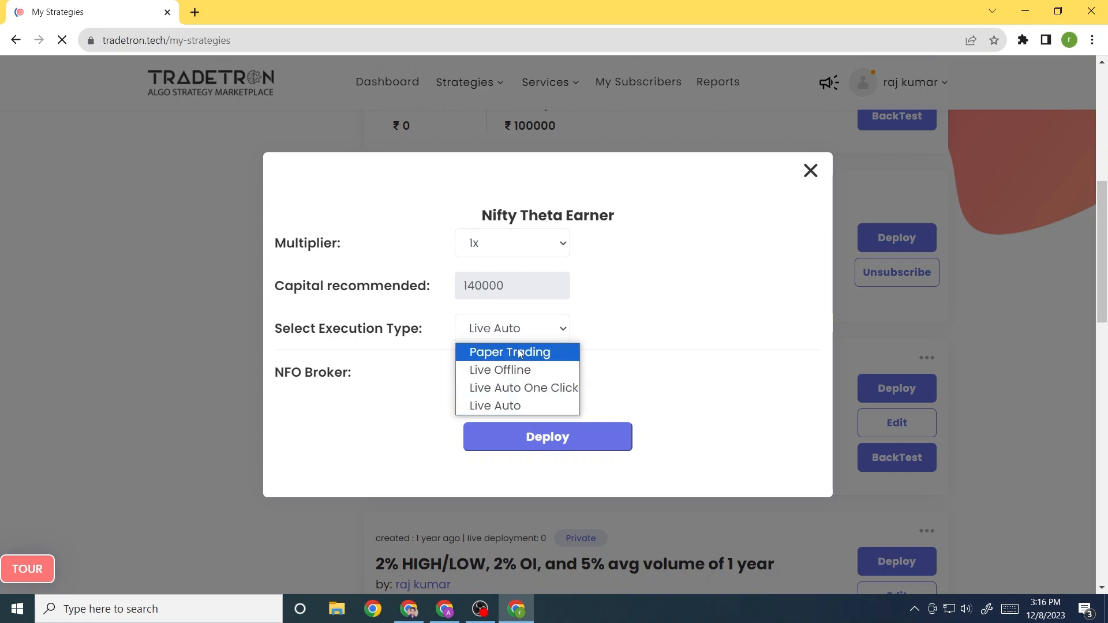
pyautogui.click(519, 352)
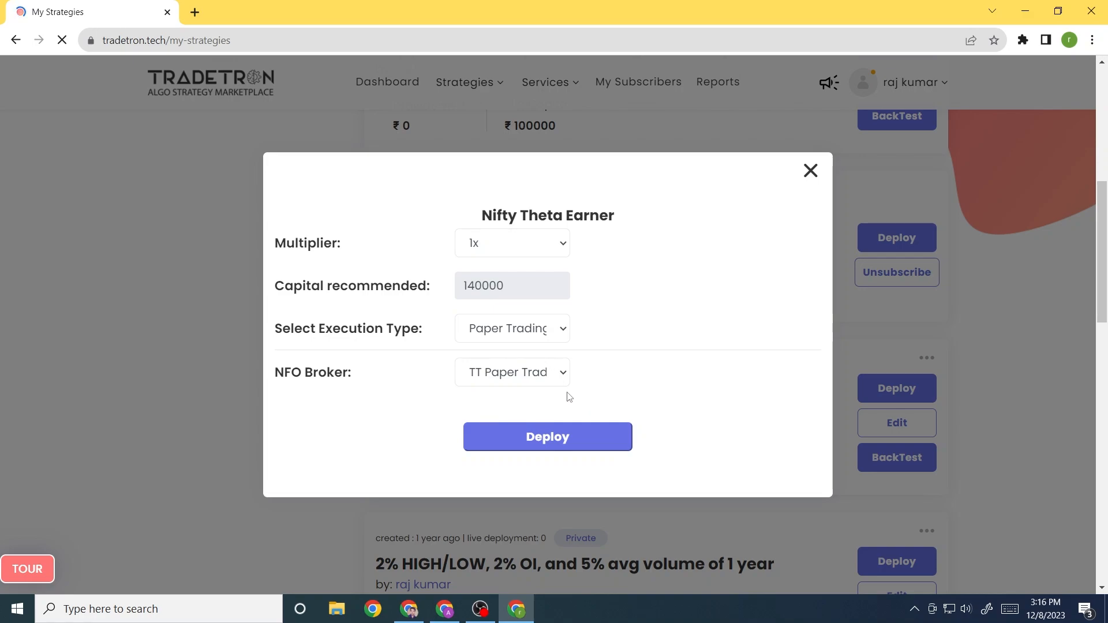
pyautogui.click(534, 436)
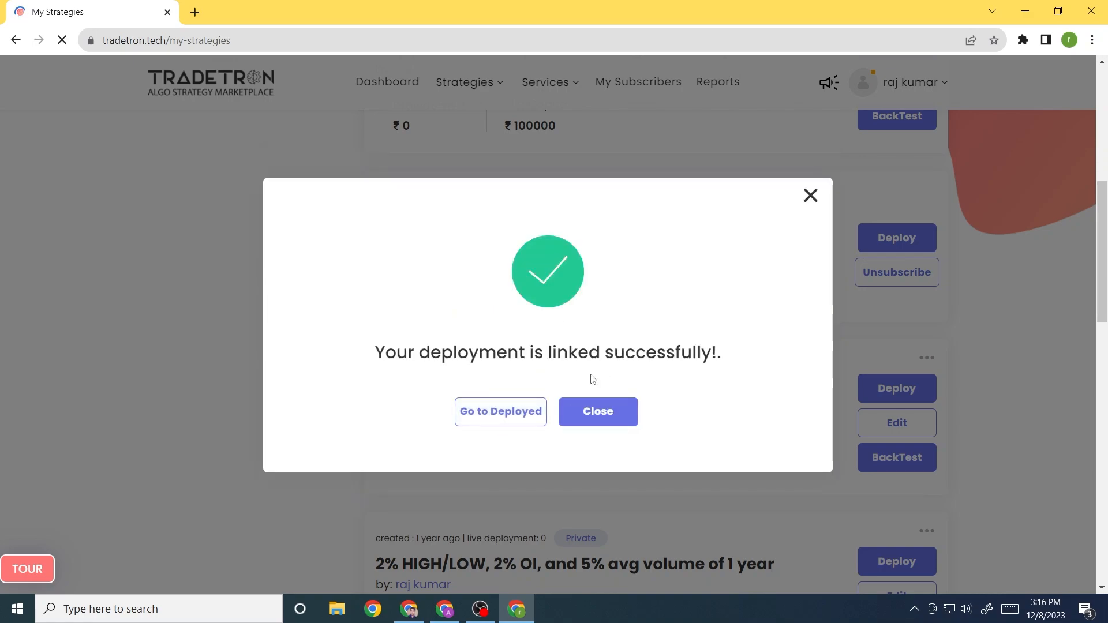
pyautogui.click(507, 418)
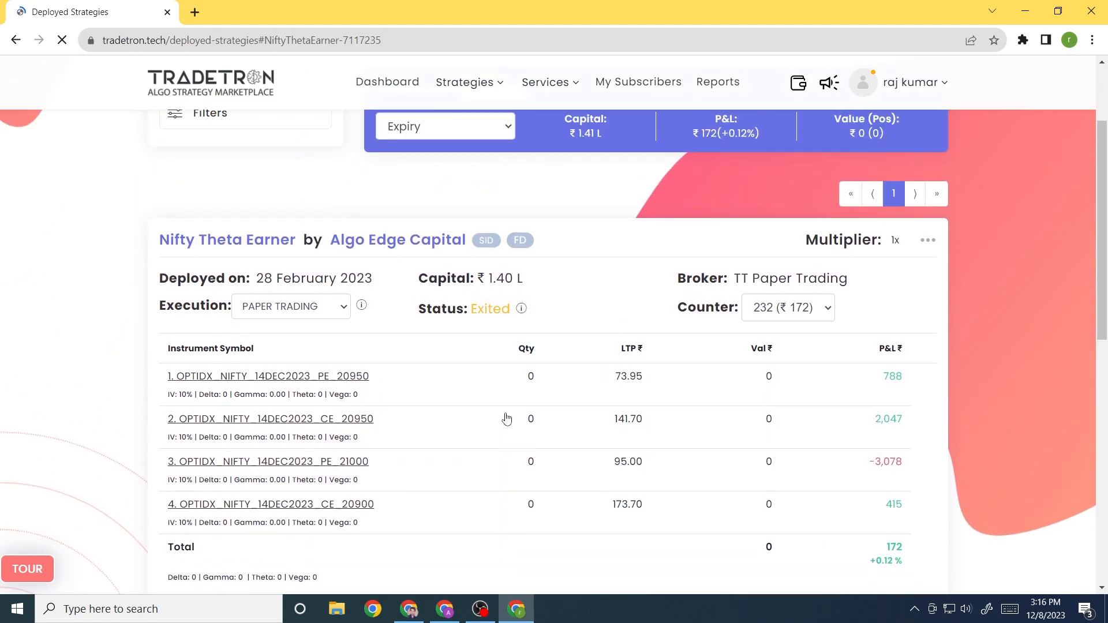
# Scroll to the Nifty Theta Earner card showing four NIFTY 14DEC2023 legs and P&L 172 (+0.12%)
pyautogui.scroll(-1, 507, 417)
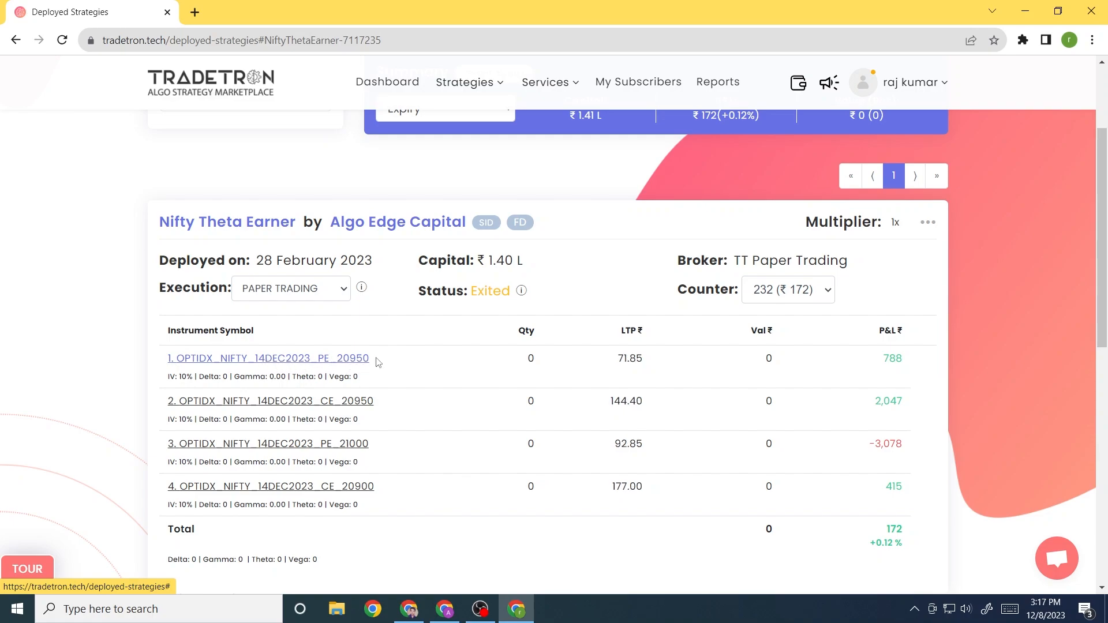
pyautogui.click(336, 360)
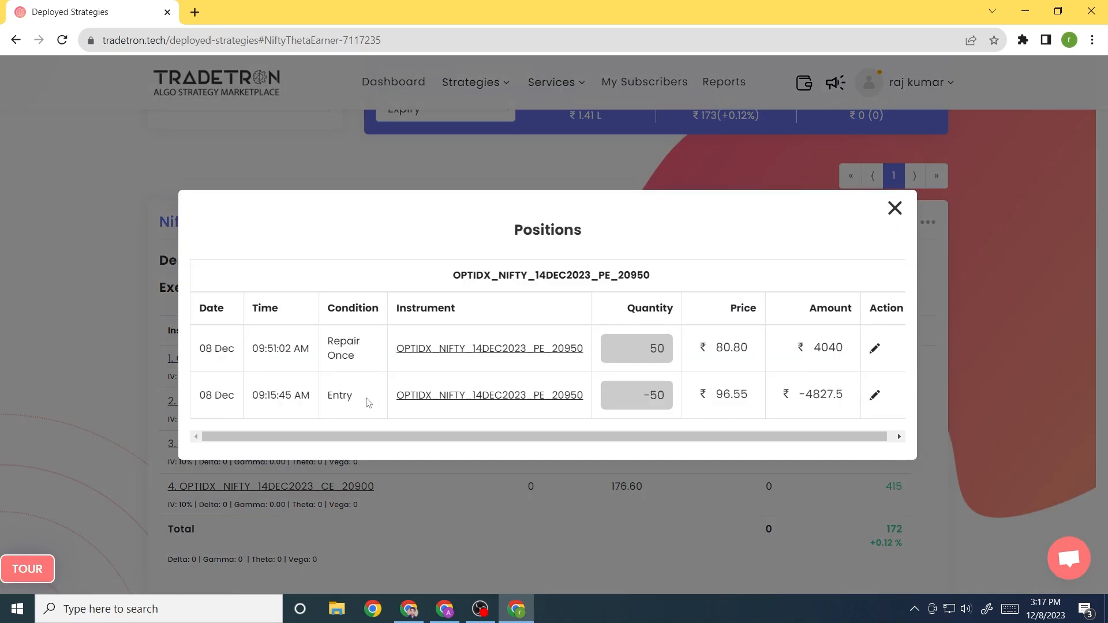
pyautogui.moveTo(635, 399); pyautogui.dragTo(678, 399)
pyautogui.moveTo(641, 348); pyautogui.dragTo(667, 351)
pyautogui.moveTo(714, 395); pyautogui.dragTo(750, 399)
pyautogui.moveTo(716, 349); pyautogui.dragTo(749, 348)
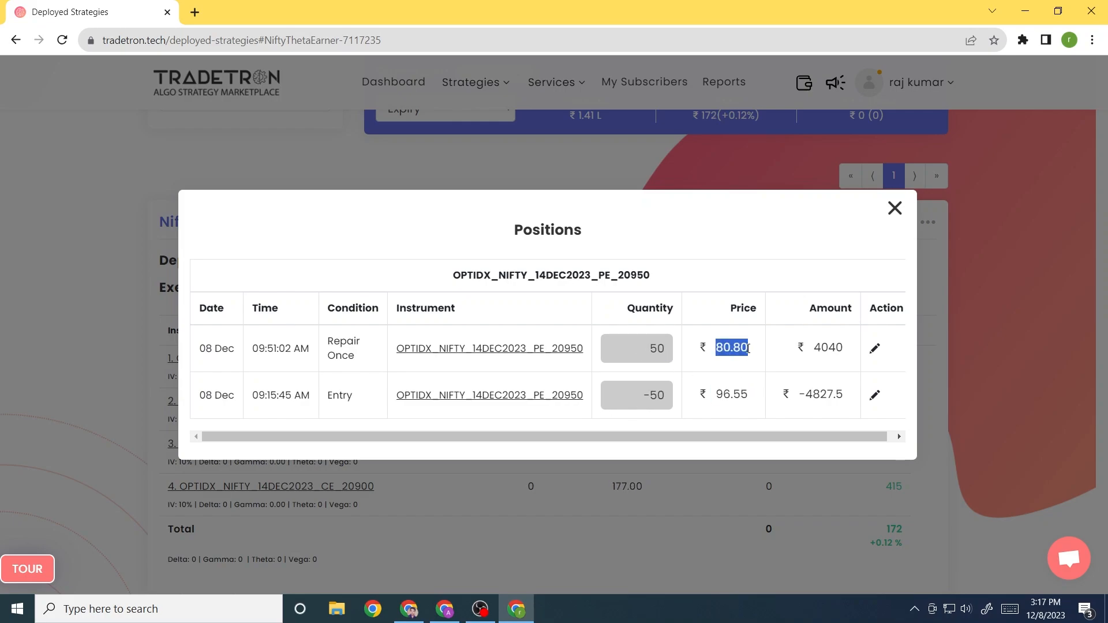
pyautogui.click(895, 208)
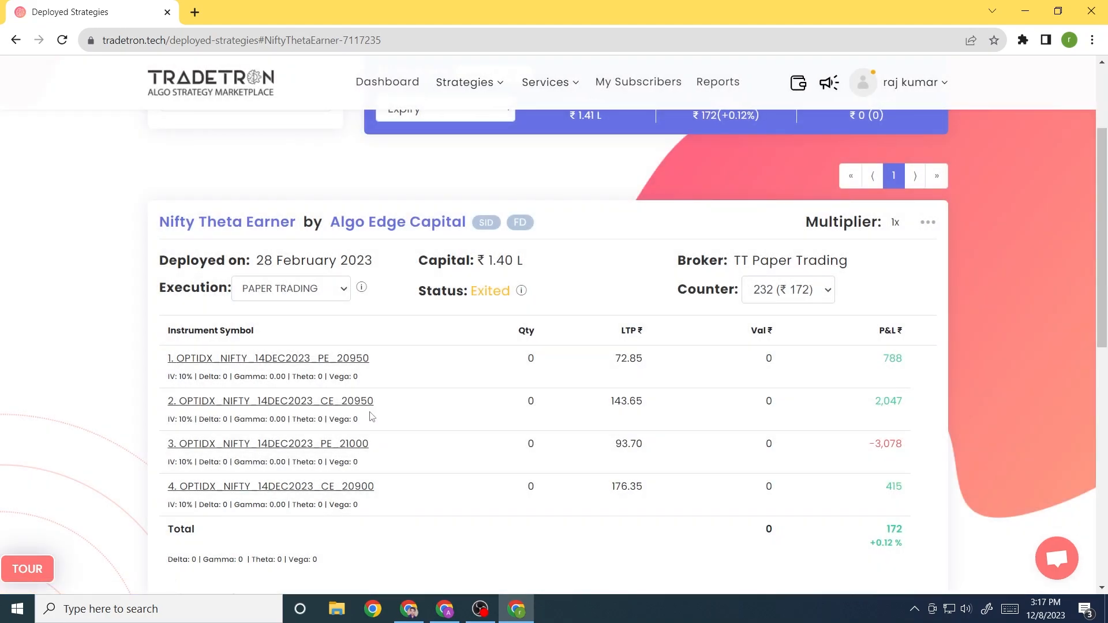
pyautogui.scroll(-1, 354, 407)
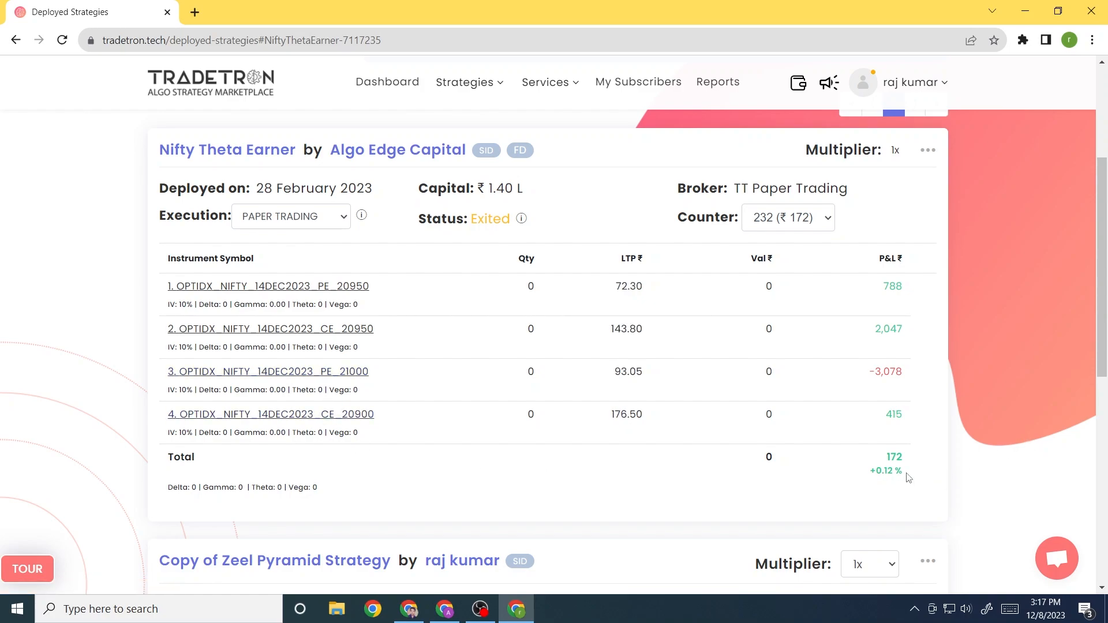
pyautogui.moveTo(910, 478)
pyautogui.mouseDown()
pyautogui.moveTo(884, 458)
pyautogui.moveTo(913, 476)
pyautogui.mouseUp()
pyautogui.click(861, 469)
pyautogui.click(799, 217)
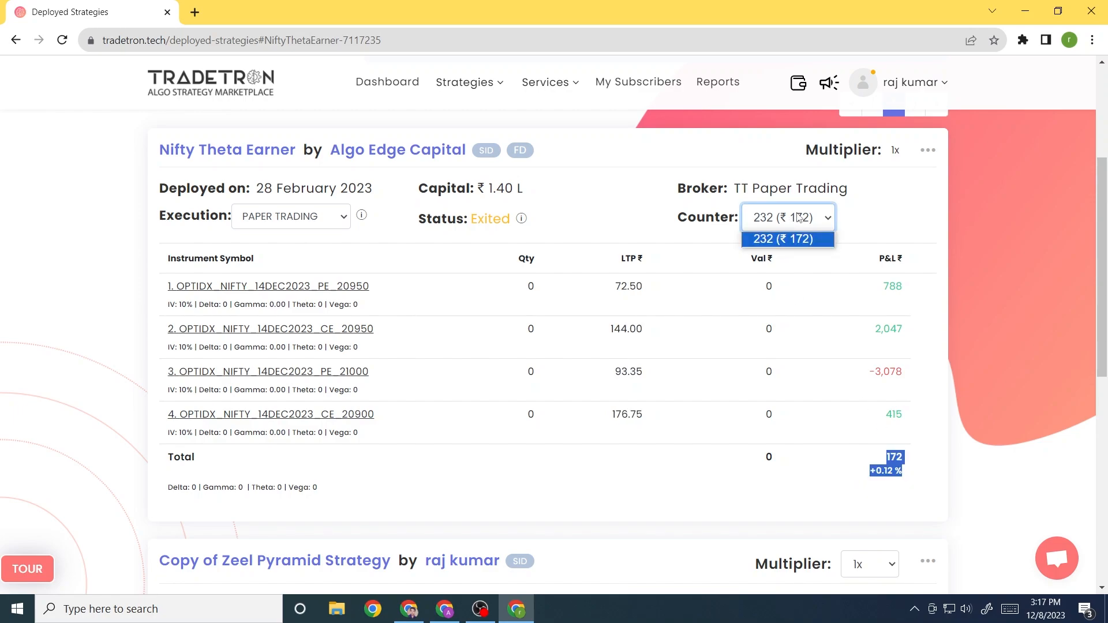
pyautogui.click(799, 218)
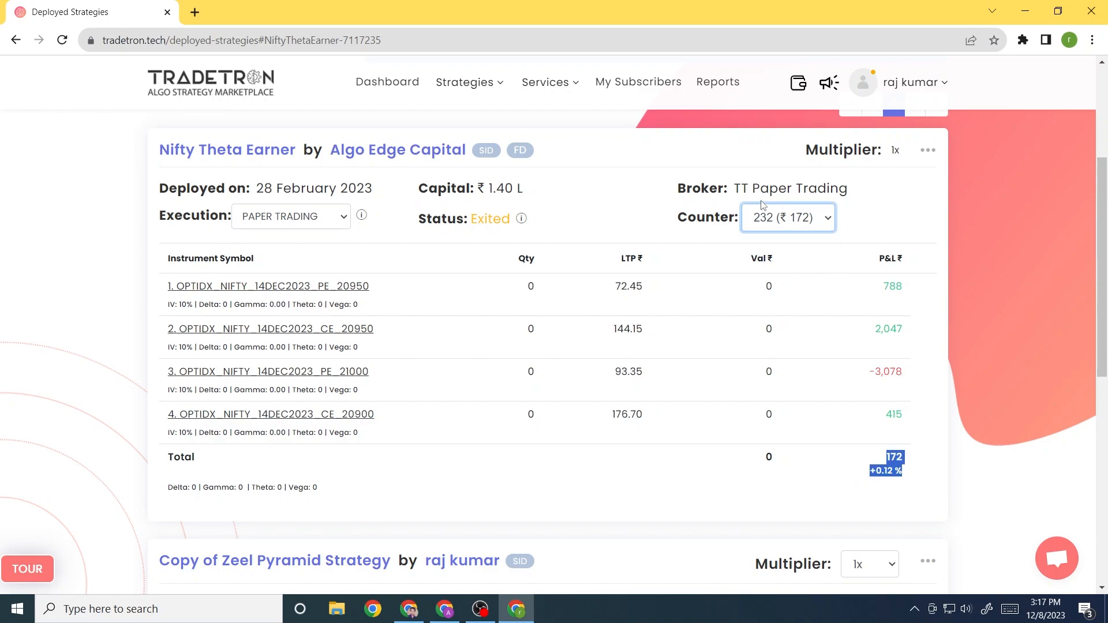
pyautogui.scroll(-1, 763, 205)
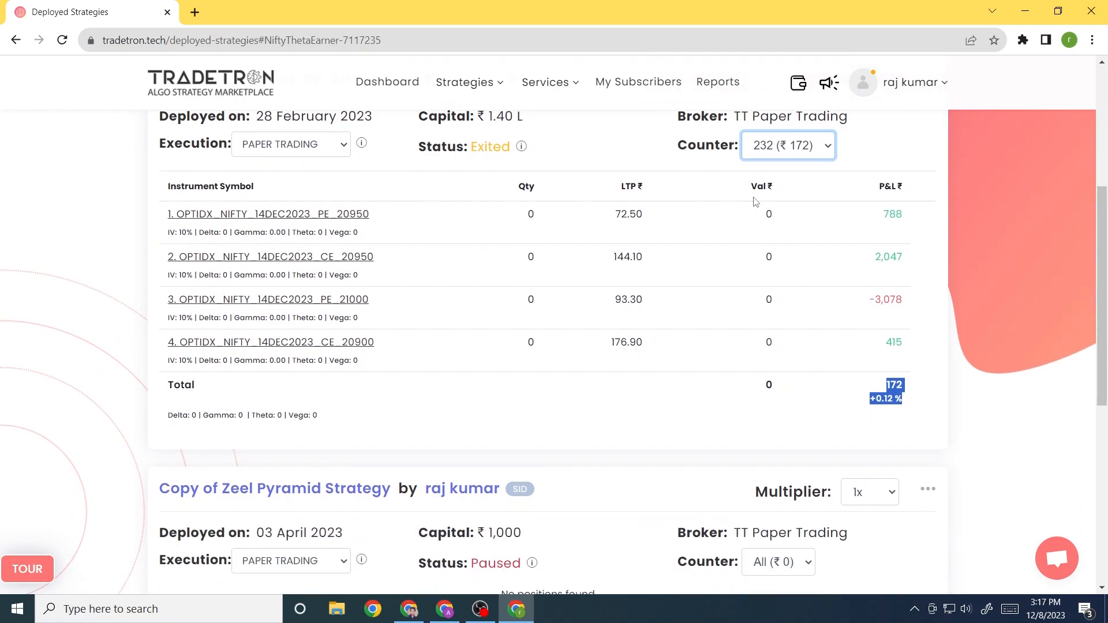
pyautogui.scroll(1, 755, 202)
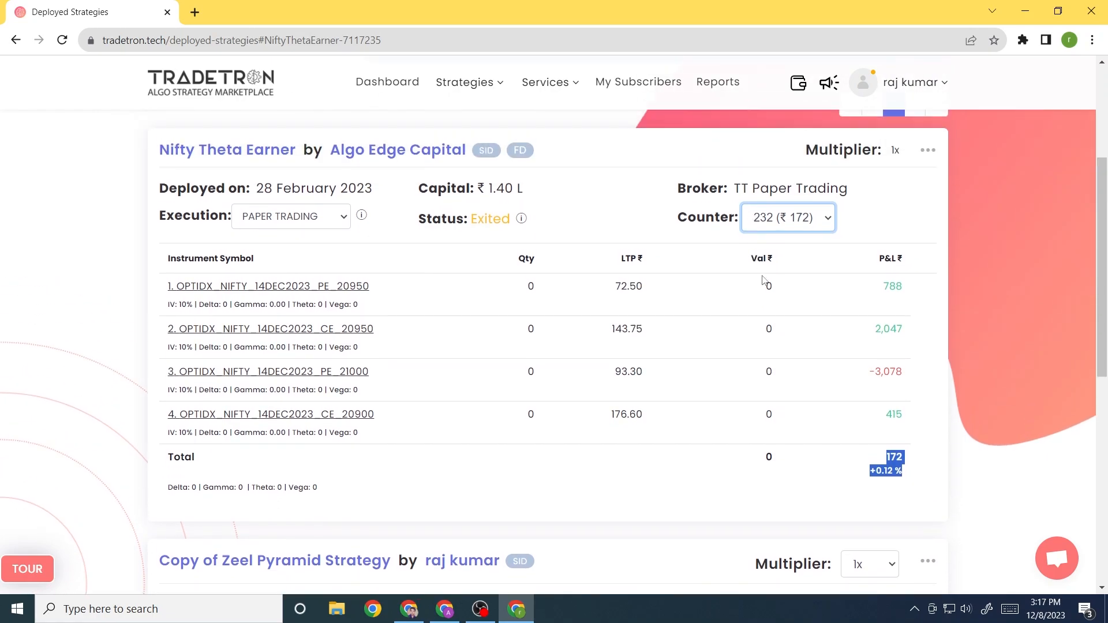
pyautogui.click(914, 474)
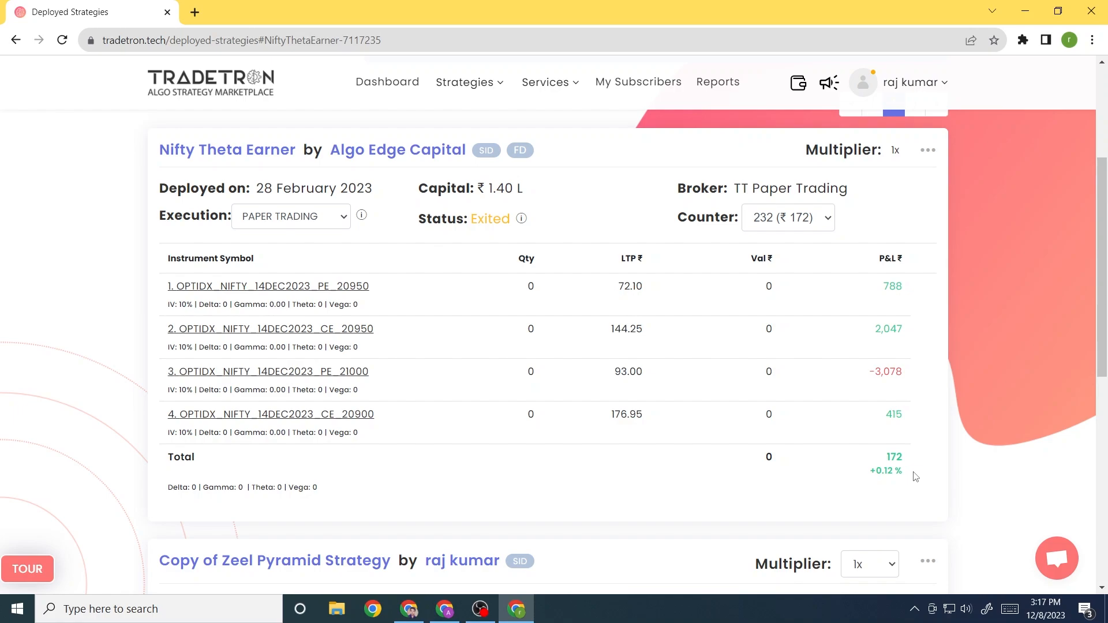
pyautogui.moveTo(915, 475); pyautogui.dragTo(881, 467)
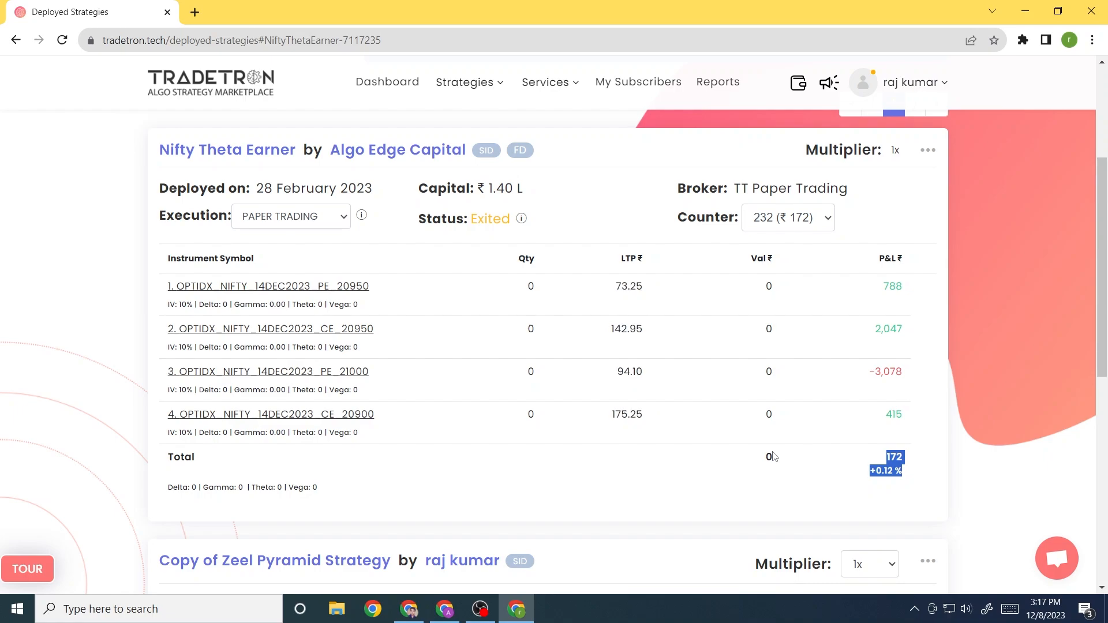
pyautogui.click(719, 463)
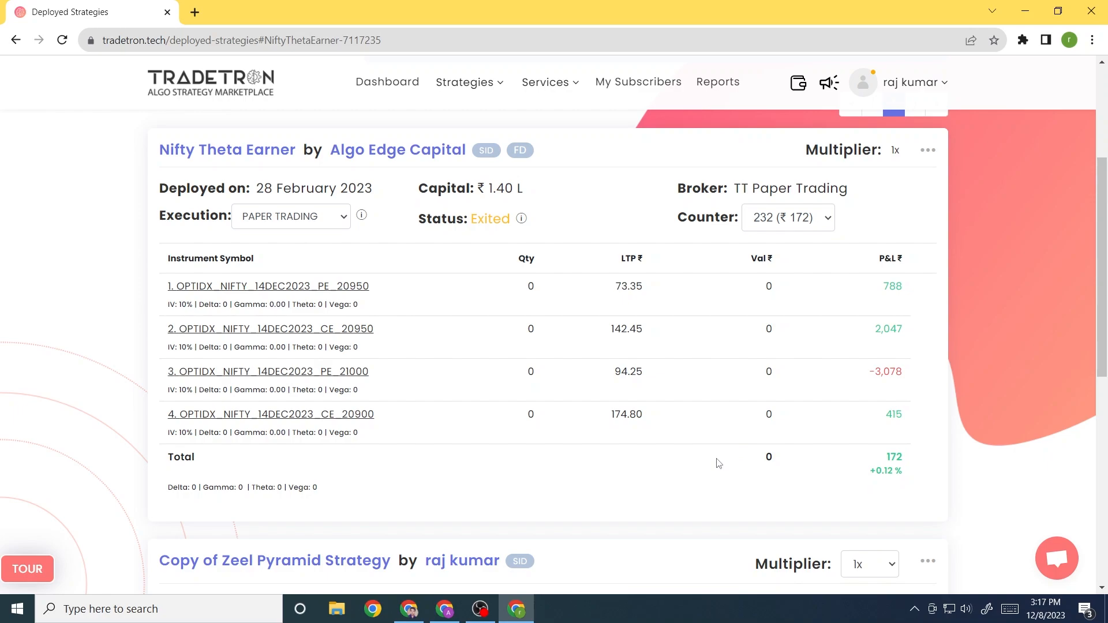
pyautogui.click(798, 218)
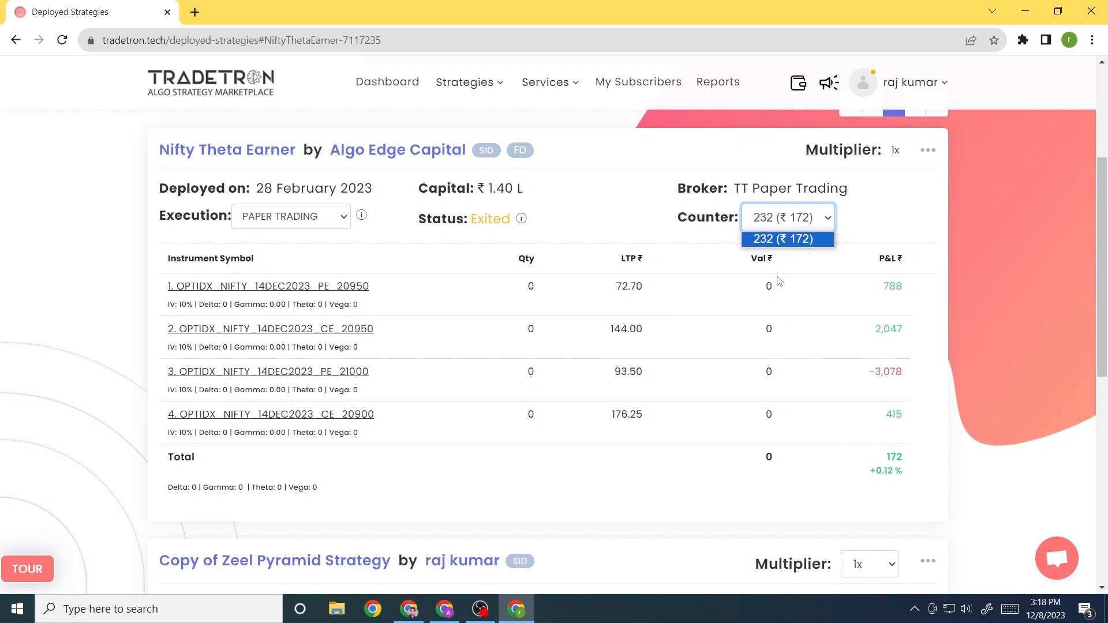
pyautogui.click(644, 217)
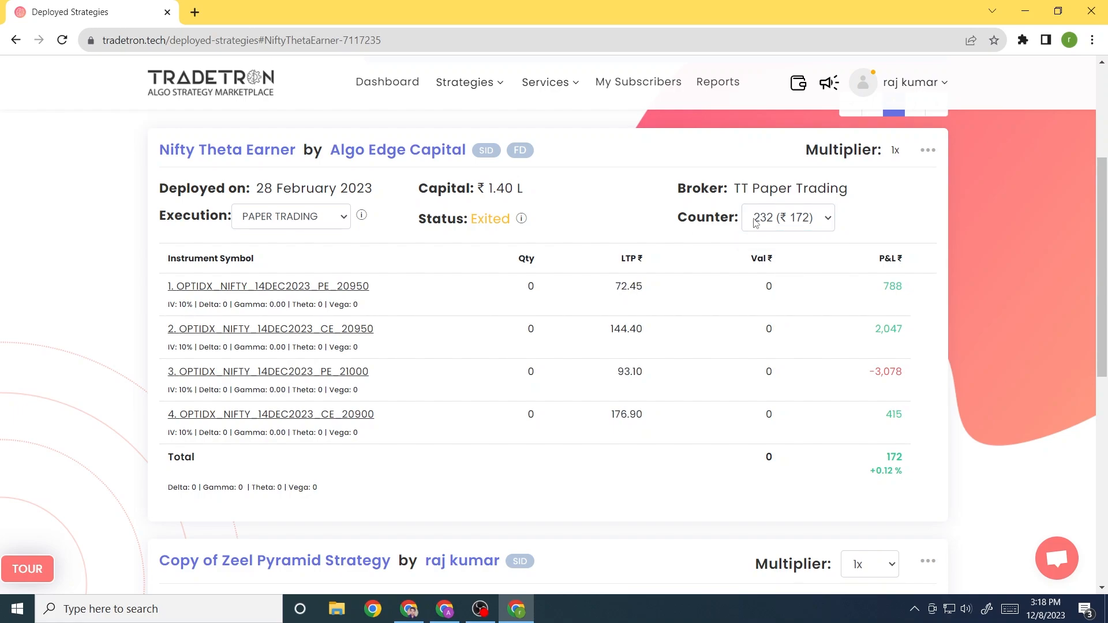
pyautogui.click(780, 218)
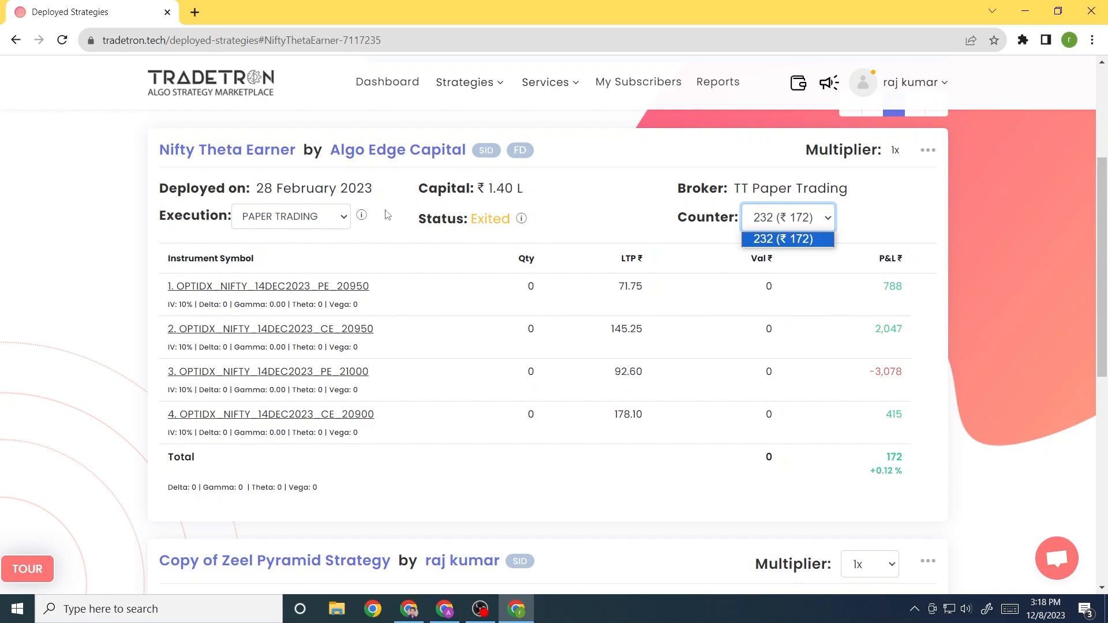
# From the Nifty Theta Earner page, message the creator 'I want 1 year backtest of this'
pyautogui.click(272, 152)
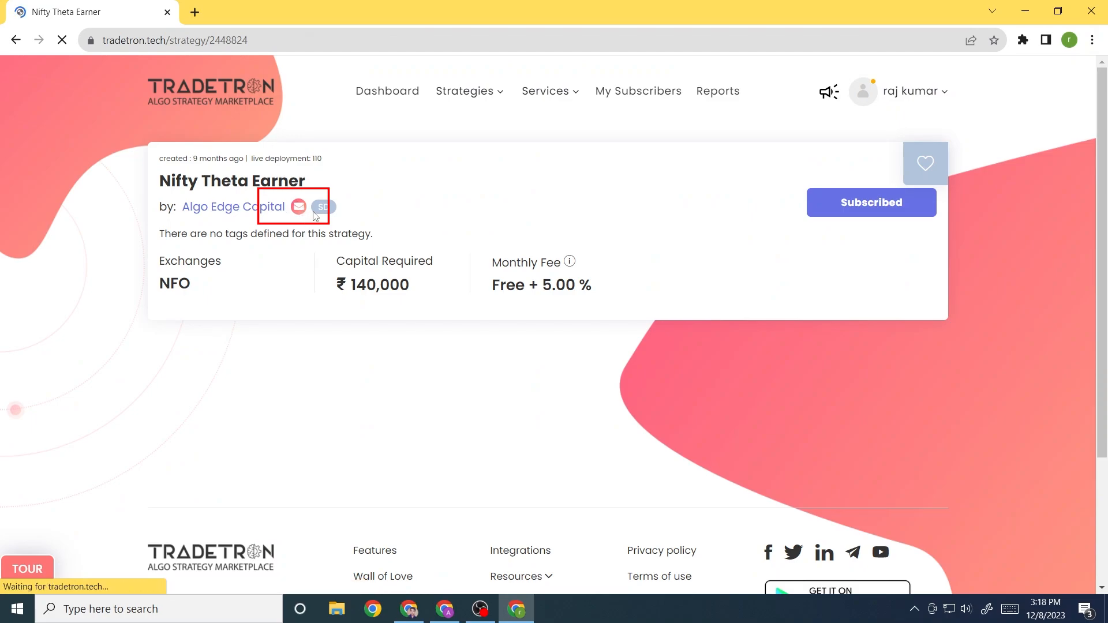
pyautogui.click(300, 207)
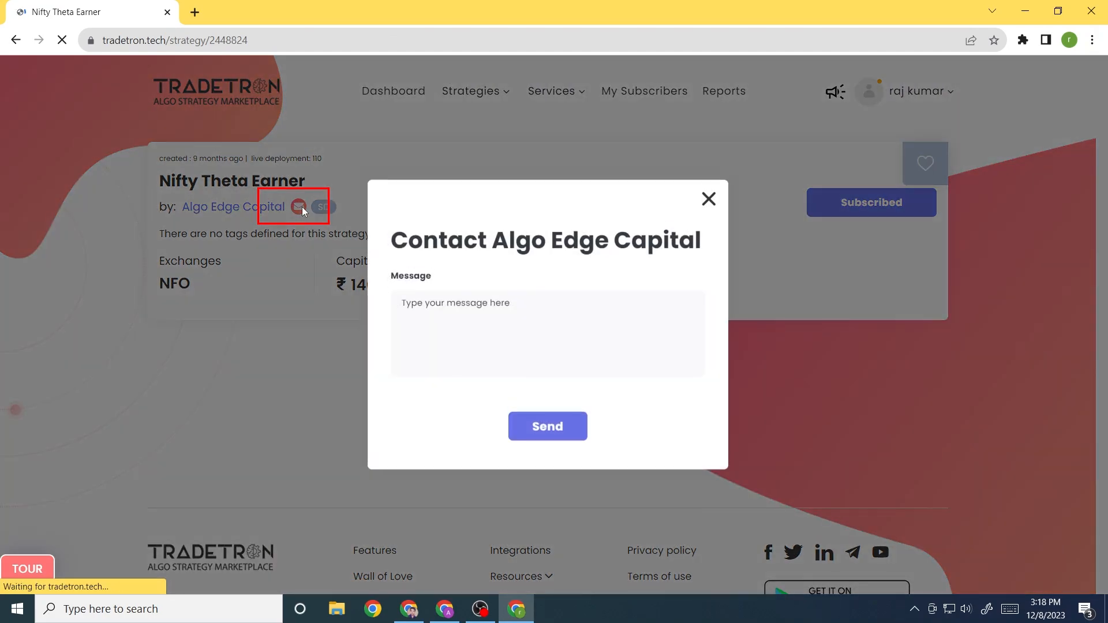
pyautogui.click(460, 317)
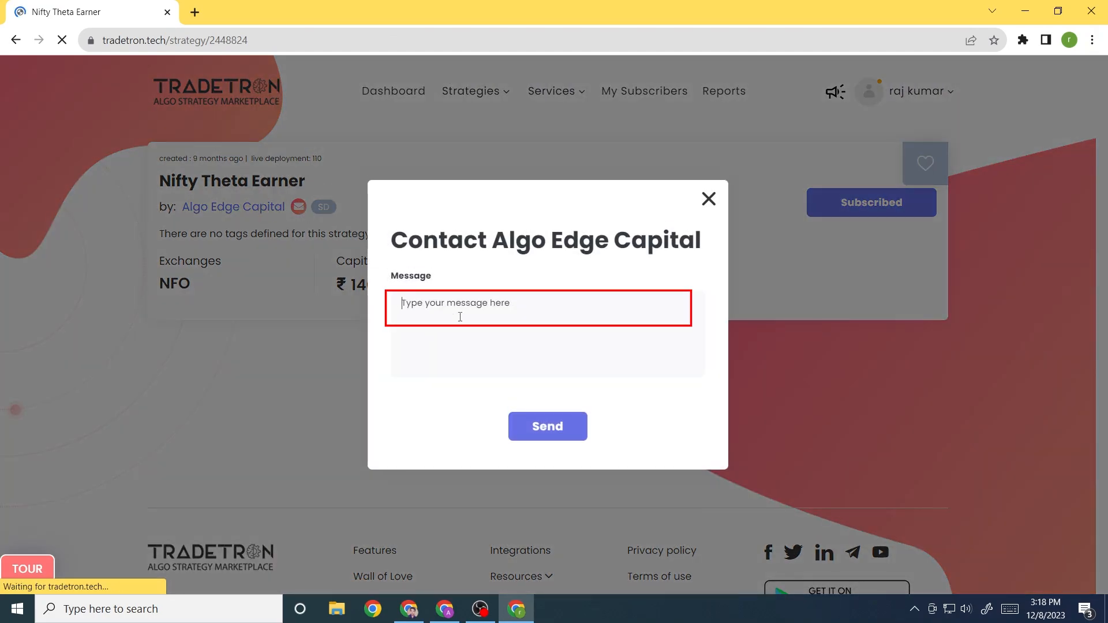
pyautogui.write('I want ')
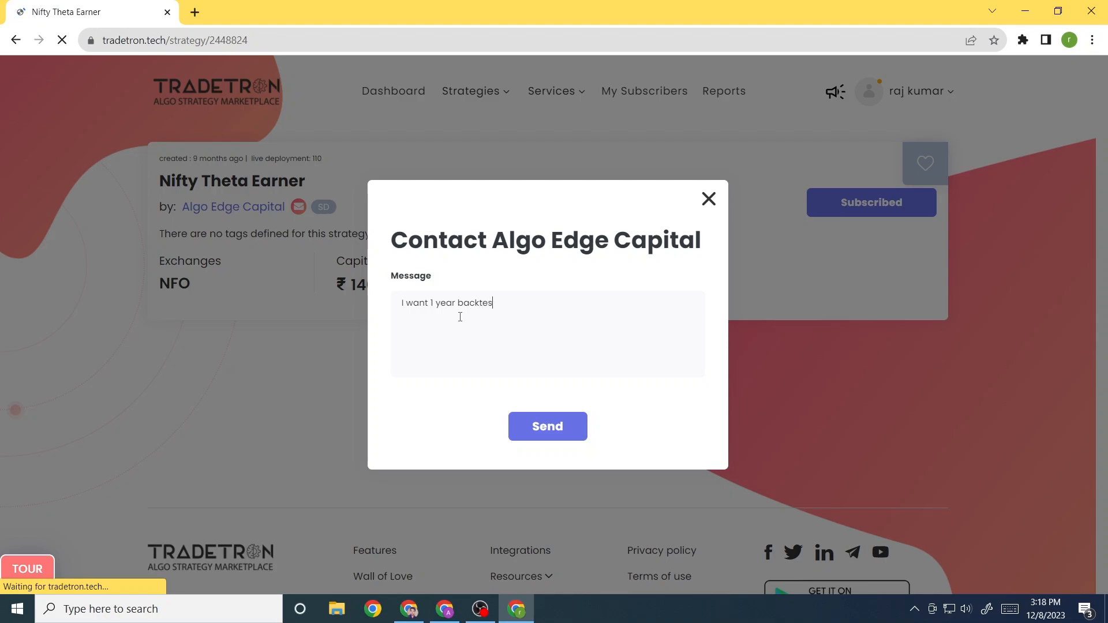
pyautogui.write('1 year backtest of this strategy.')
pyautogui.click(544, 427)
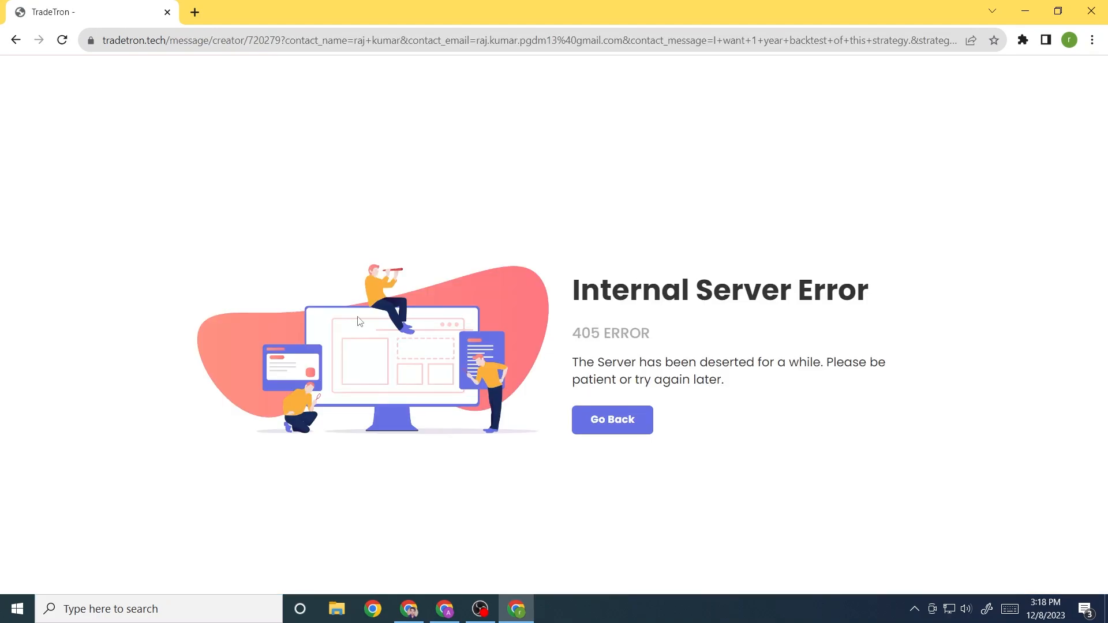
pyautogui.click(594, 426)
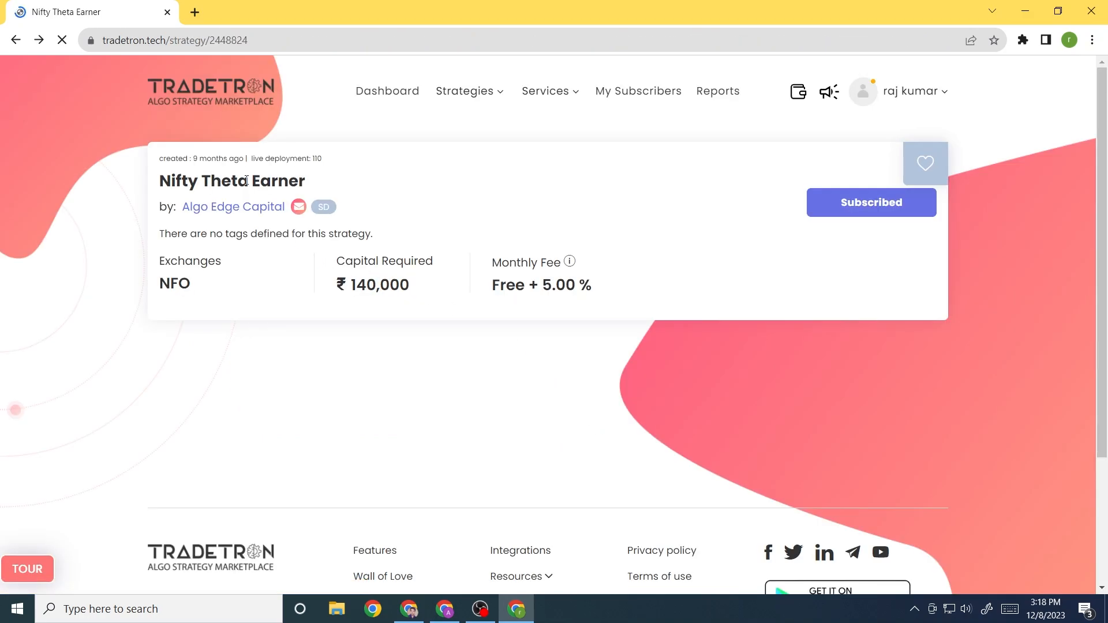
# Resend 'I want 1 year backtest' with reCAPTCHA ticked, then close the contact form
pyautogui.click(300, 206)
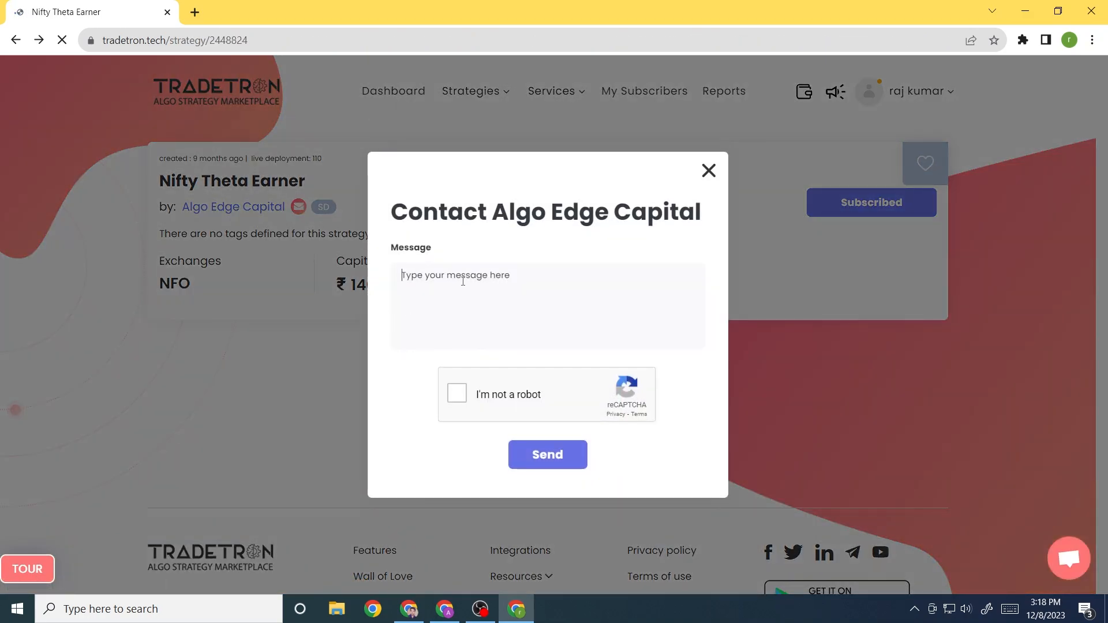
pyautogui.write('I want 1 year backtest of your strategy.')
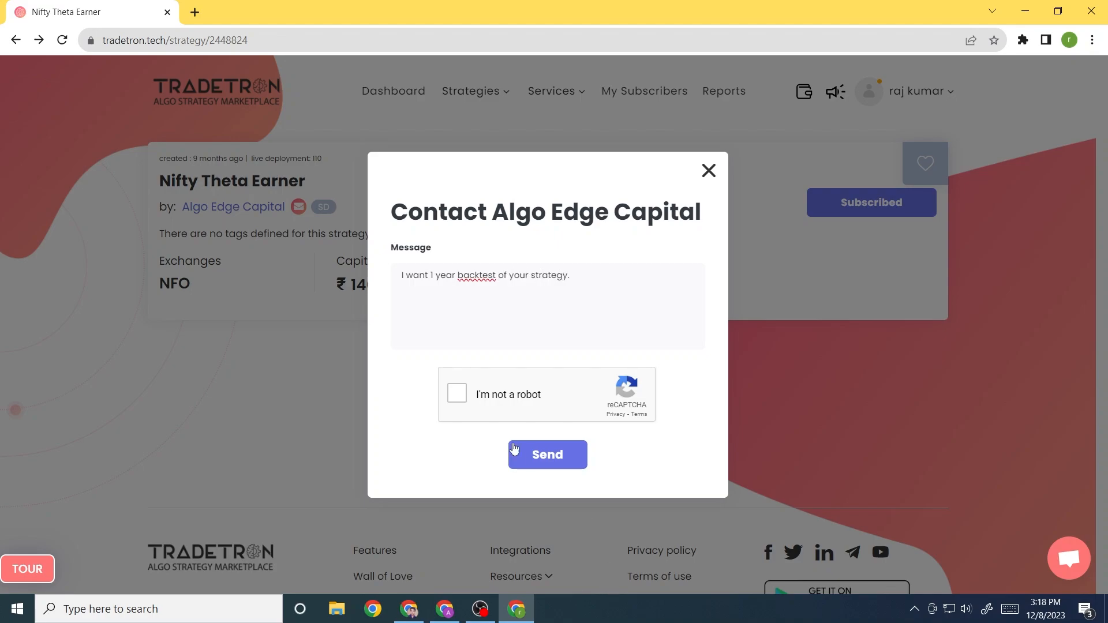
pyautogui.click(457, 394)
pyautogui.click(547, 457)
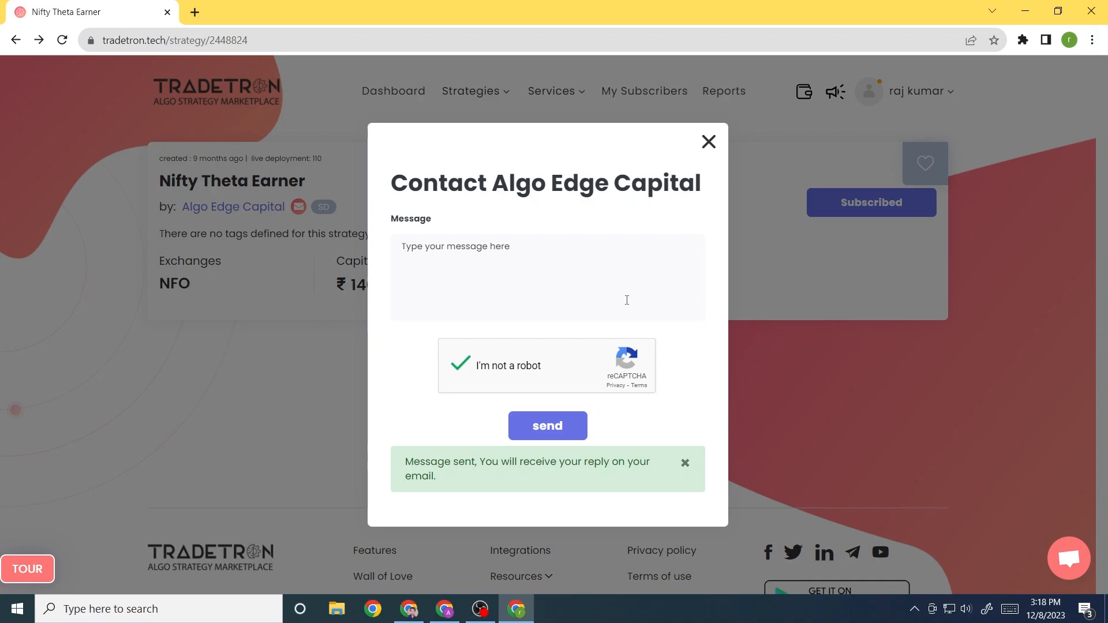
pyautogui.click(708, 141)
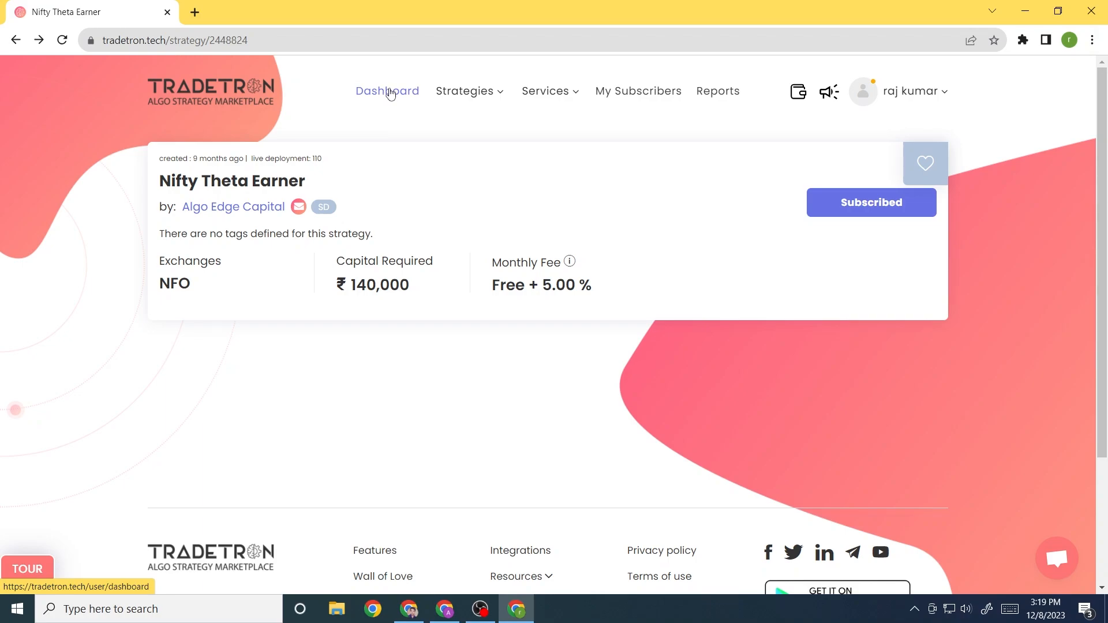
# On Deployed strategies, check Nifty Theta Earner's execution modes, which offer only Paper Trading
pyautogui.click(464, 92)
pyautogui.click(440, 176)
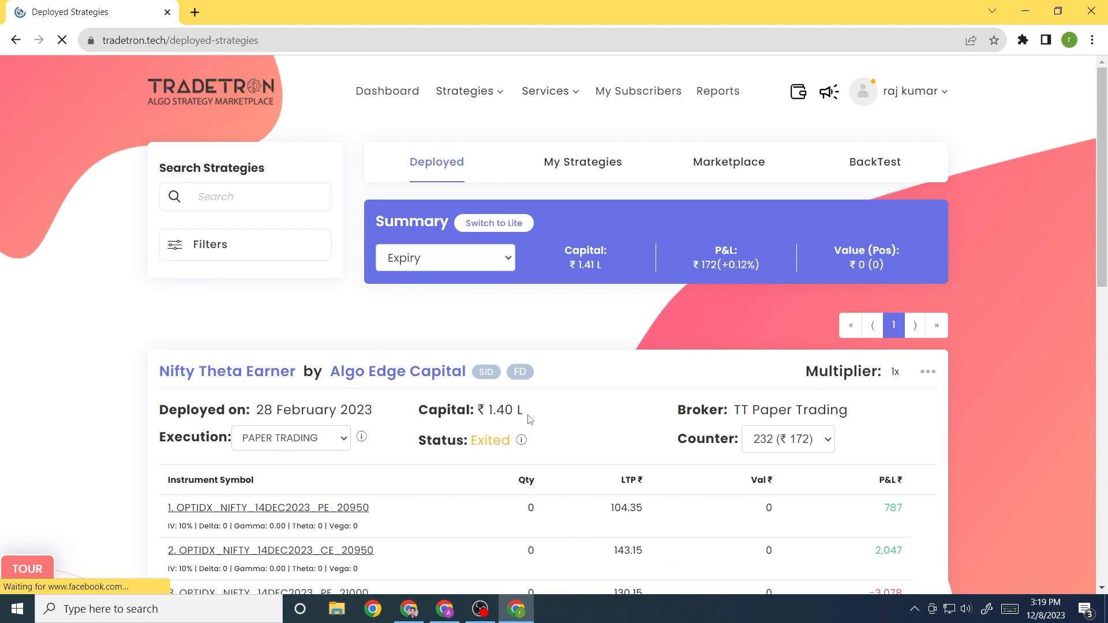
pyautogui.scroll(-5, 529, 420)
pyautogui.scroll(2, 530, 420)
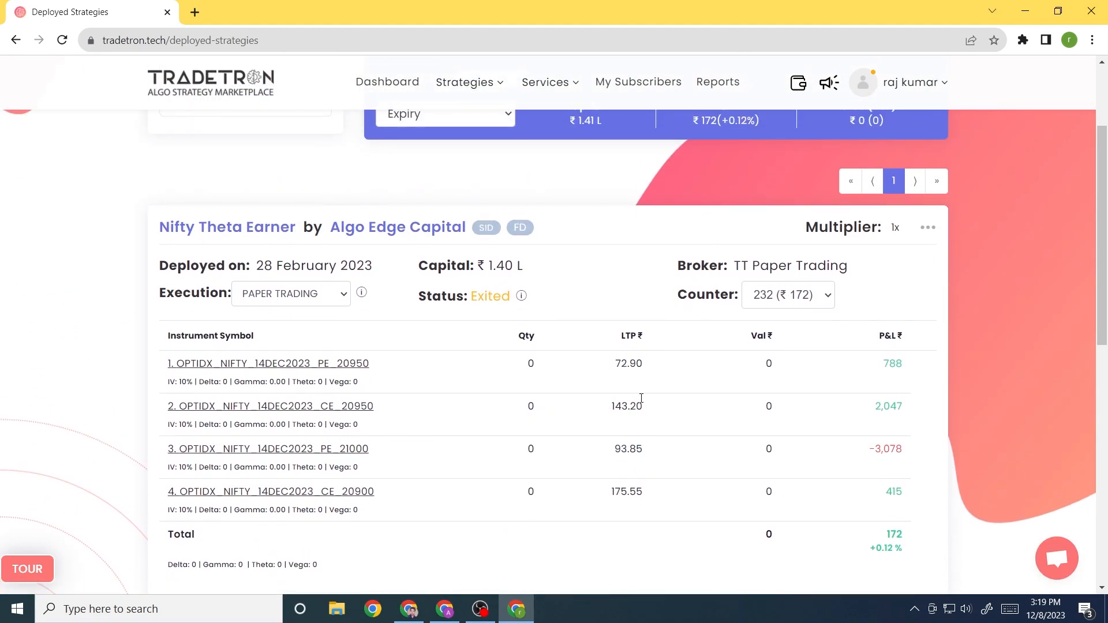
pyautogui.click(295, 296)
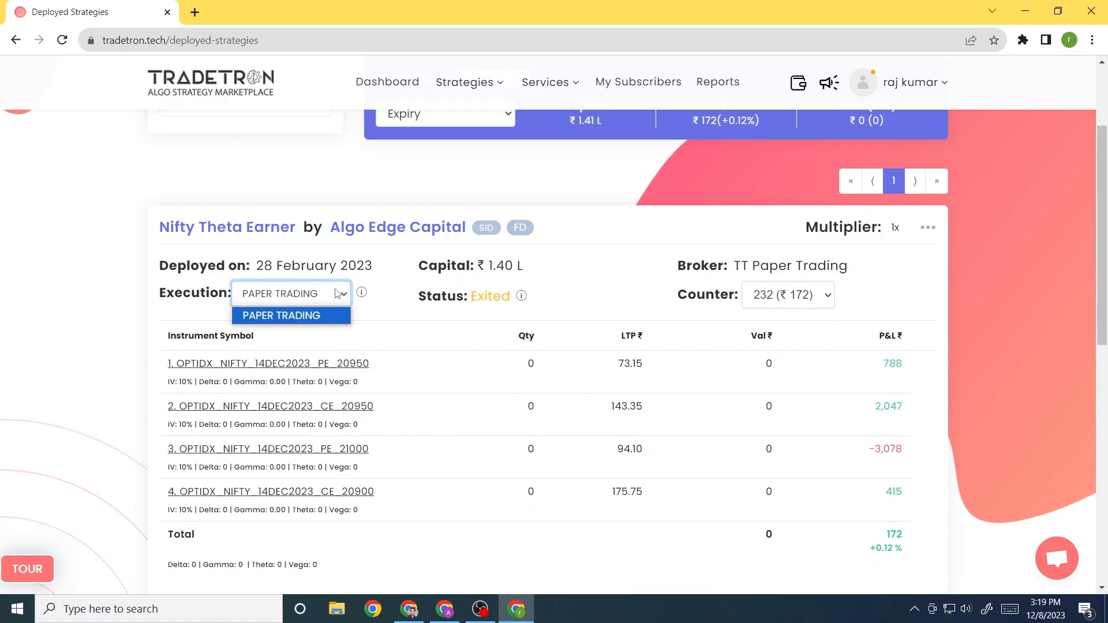
pyautogui.click(238, 302)
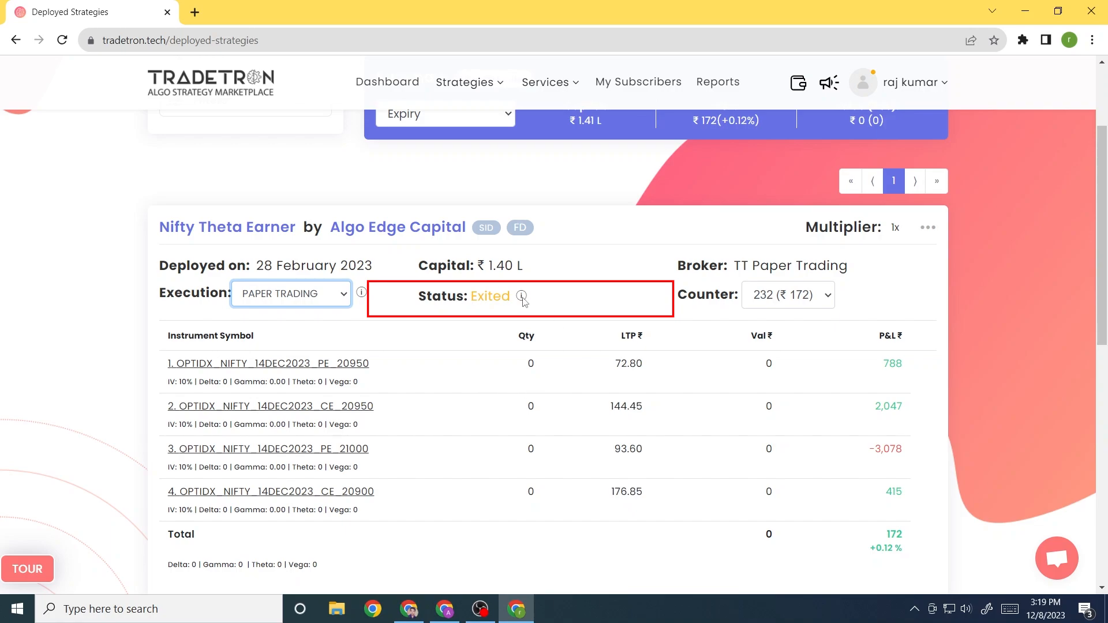
# Show the status guide beside Status: Exited, explaining each status from Active to Archived
pyautogui.moveTo(523, 300)
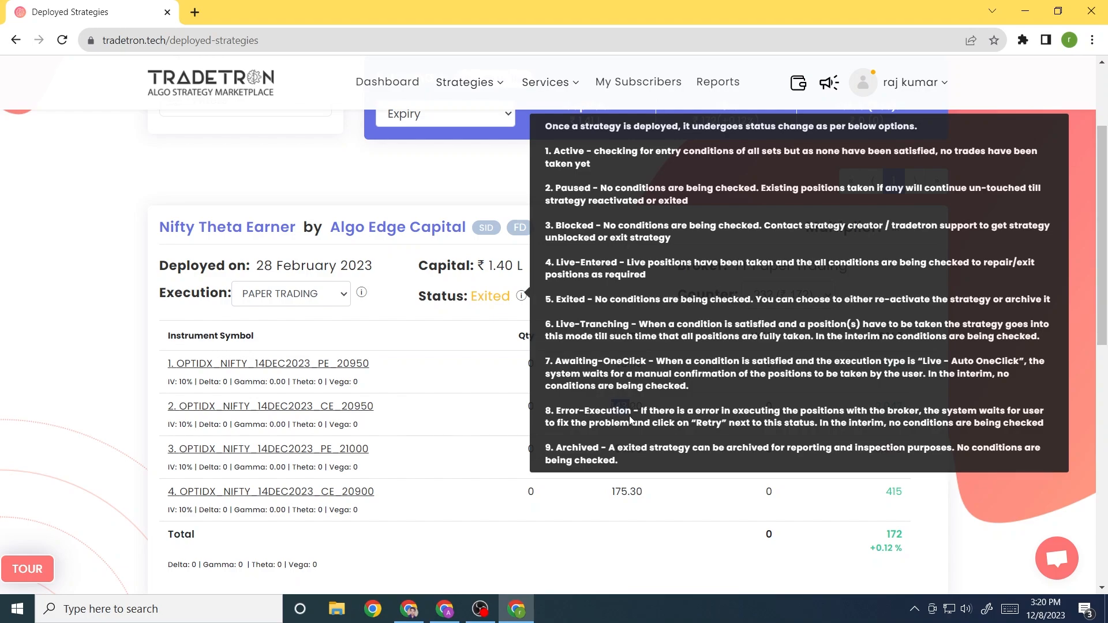
# Clear the accidental text selection so the Exited Nifty Theta Earner card is in plain view
pyautogui.moveTo(629, 415)
pyautogui.mouseDown()
pyautogui.moveTo(649, 448)
pyautogui.moveTo(621, 424)
pyautogui.mouseUp()
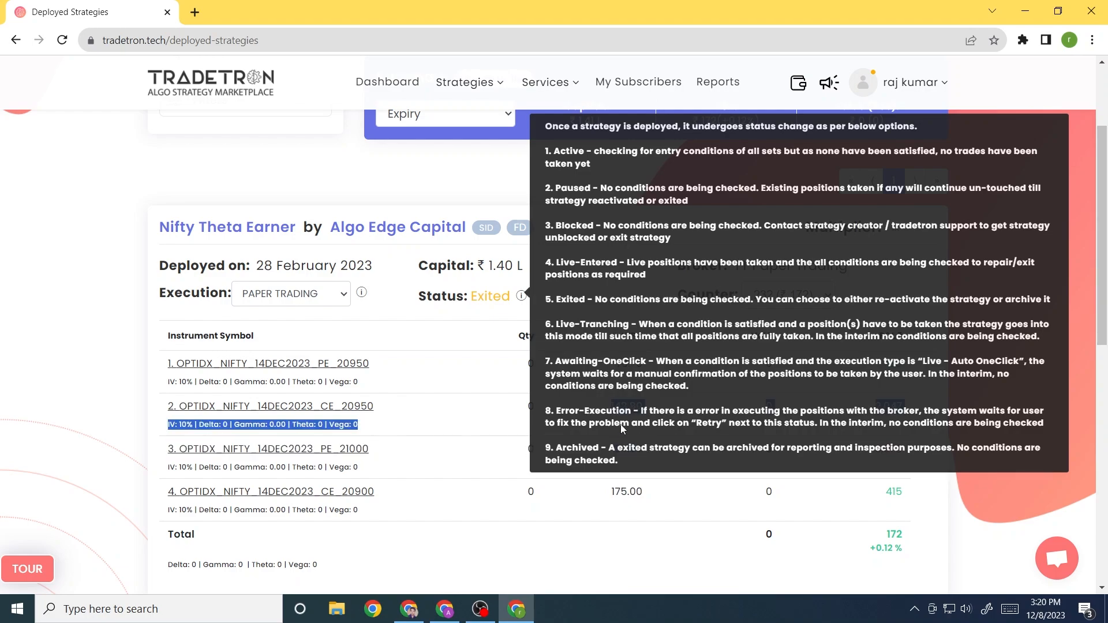
pyautogui.click(621, 424)
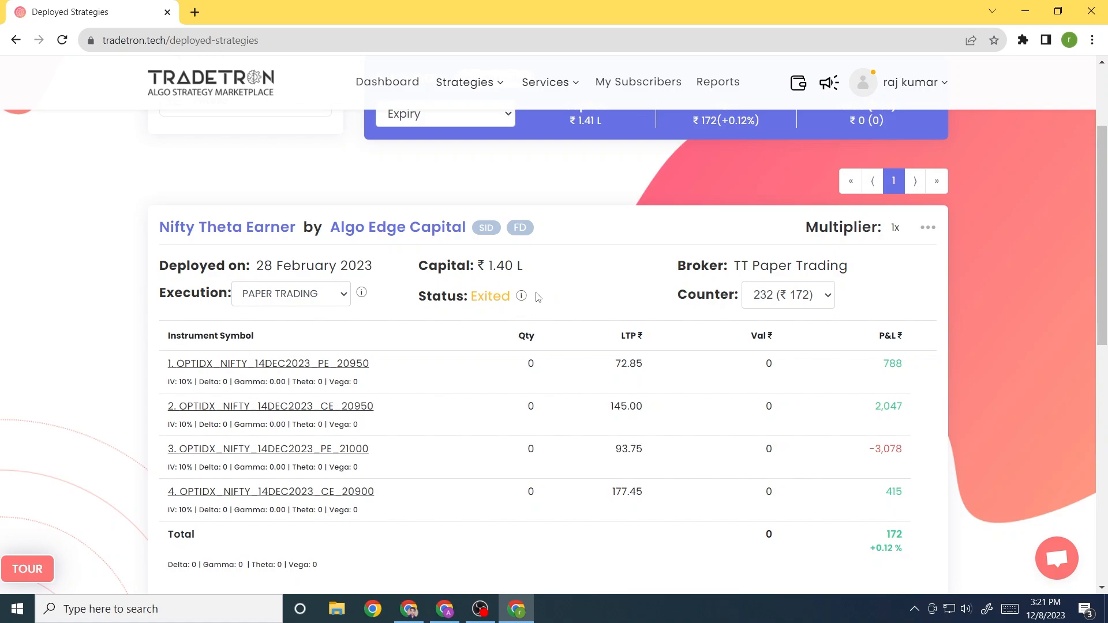
pyautogui.scroll(-3, 537, 296)
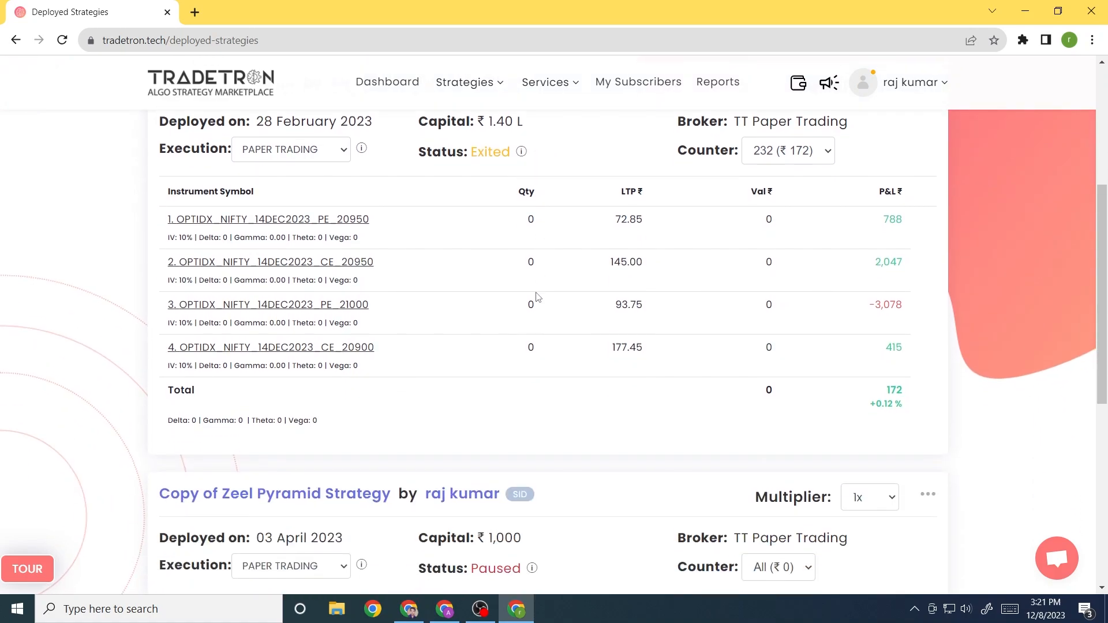
pyautogui.scroll(-1, 537, 296)
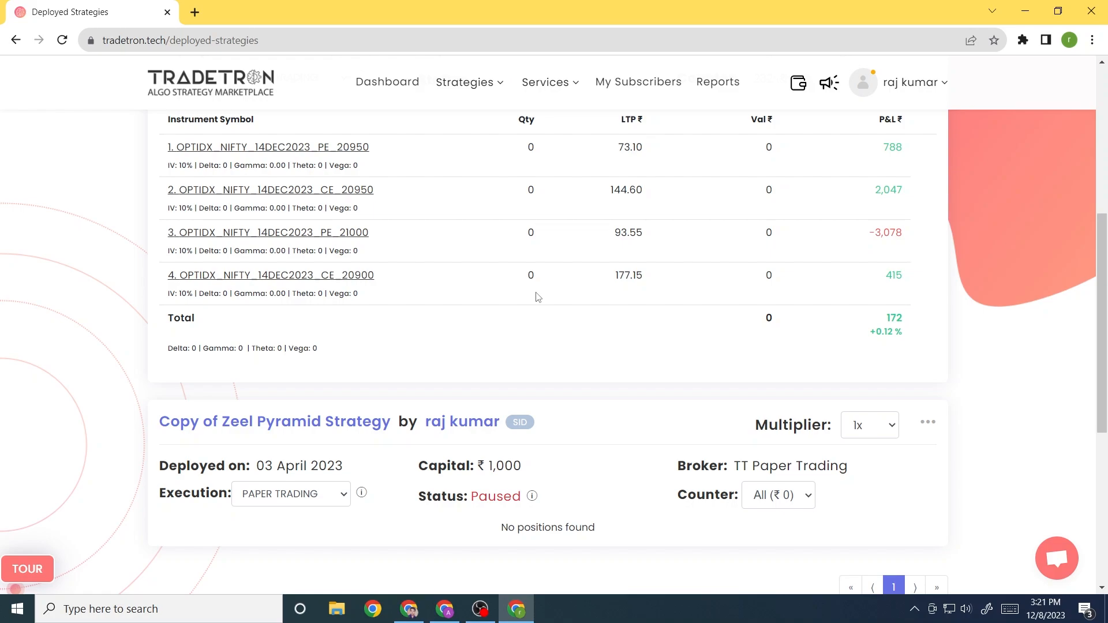
pyautogui.scroll(3, 537, 296)
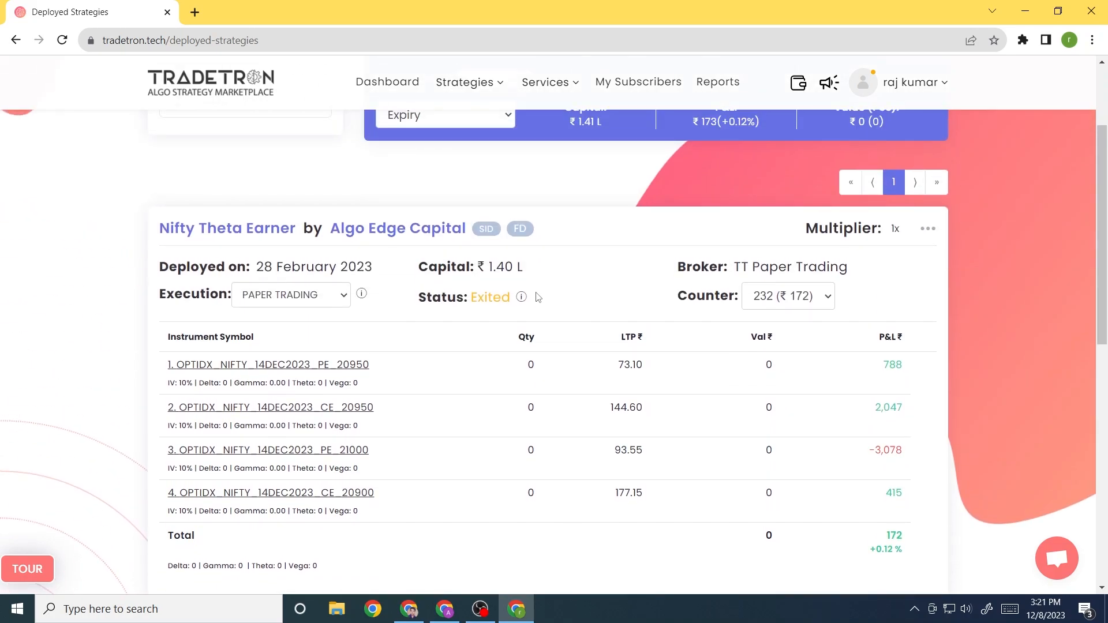
pyautogui.scroll(2, 537, 296)
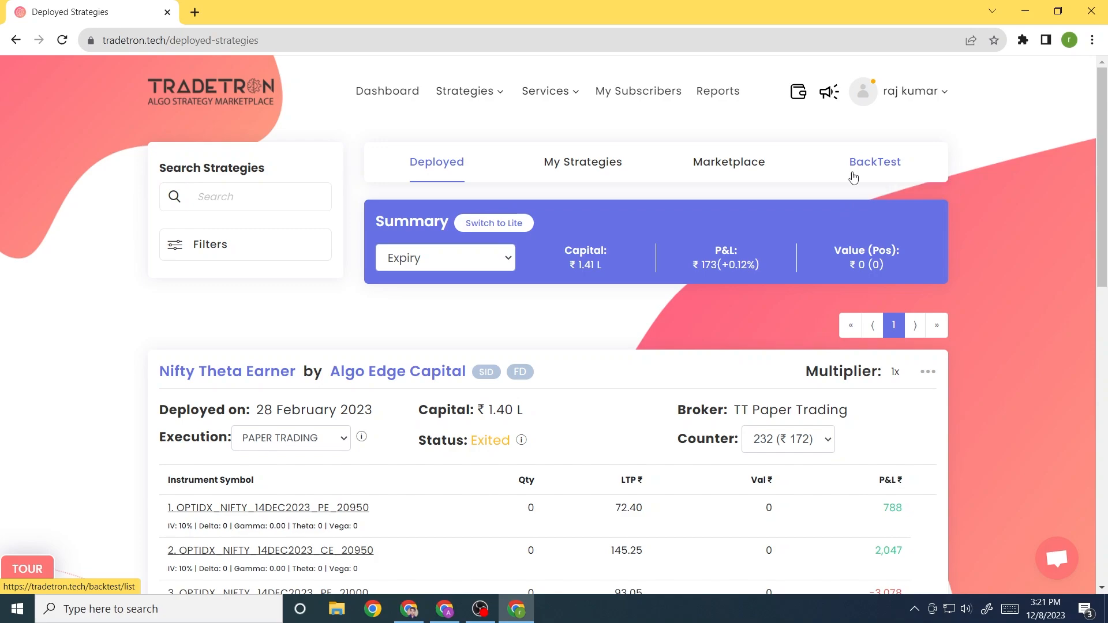
pyautogui.click(470, 90)
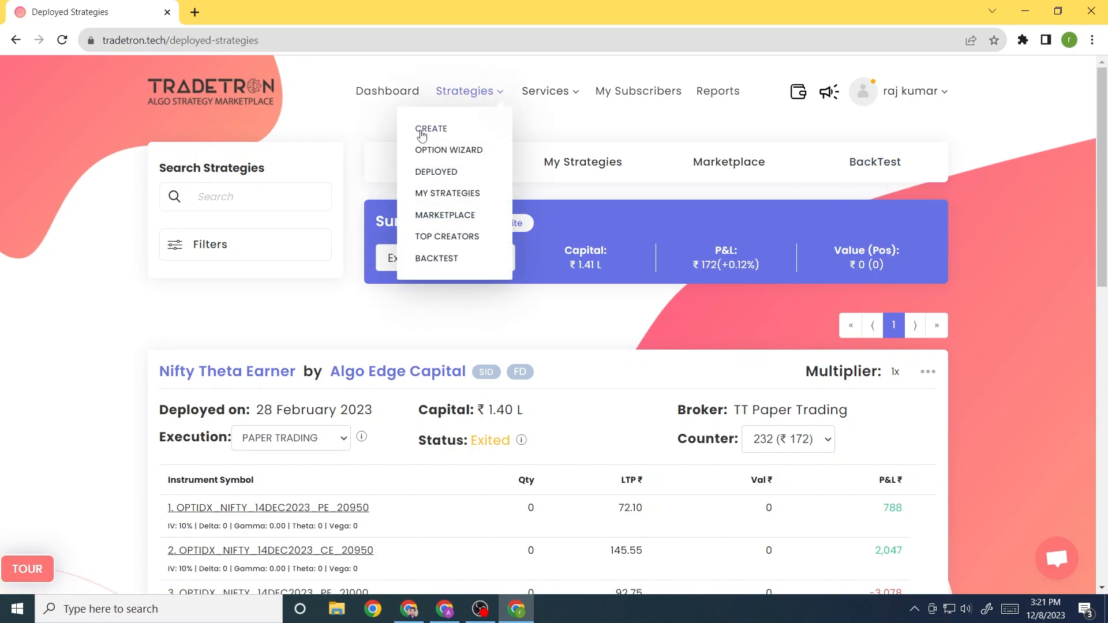